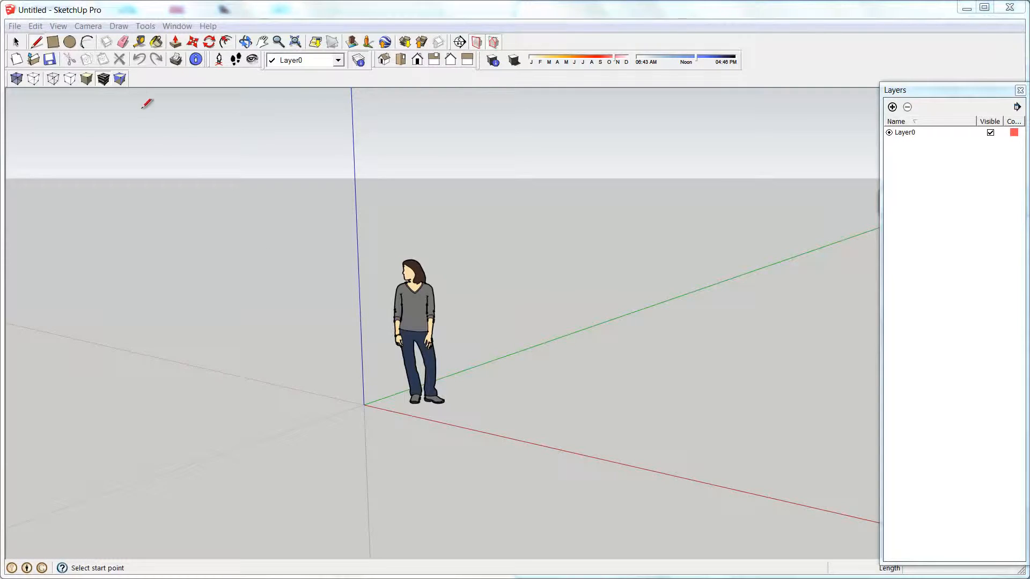
# Hide the drawing axes in the model and switch to the Select tool.
pyautogui.click(36, 27)
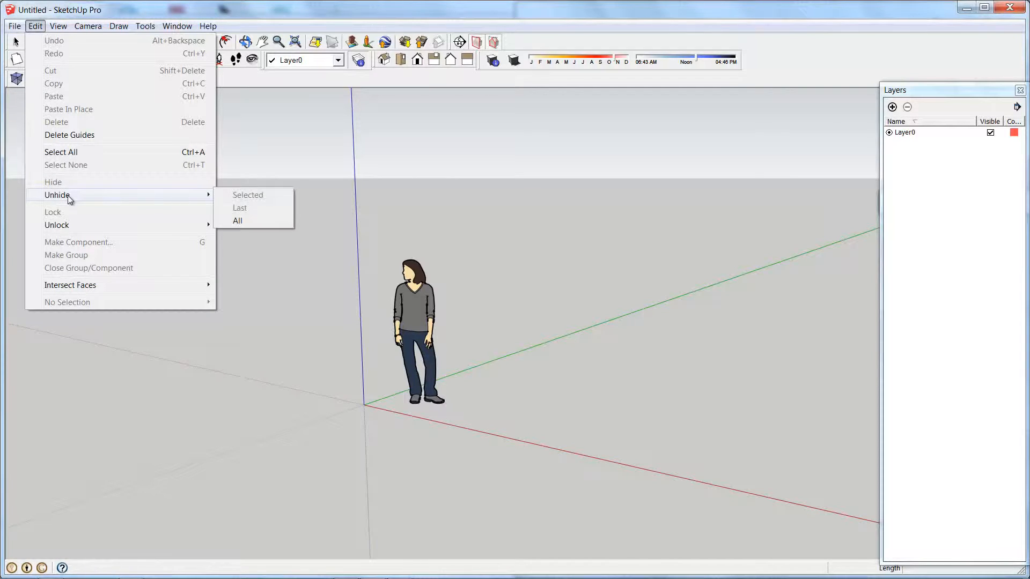
pyautogui.moveTo(69, 225)
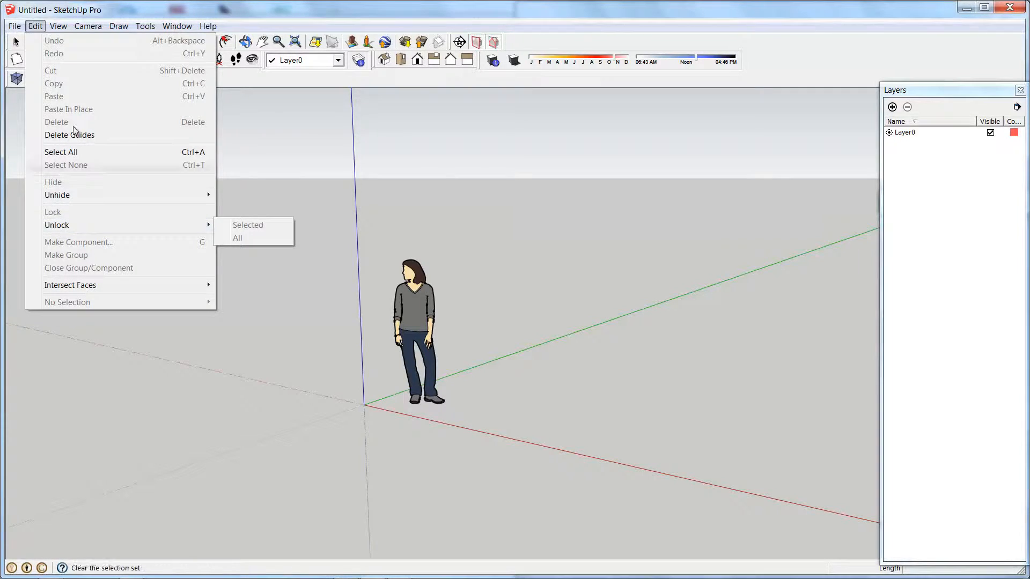
pyautogui.moveTo(59, 33)
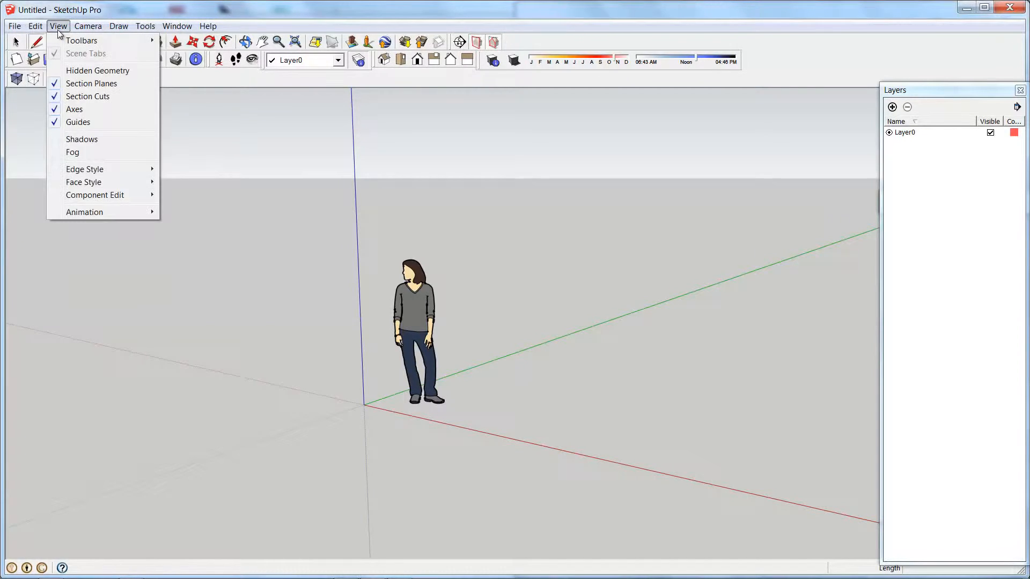
pyautogui.click(81, 110)
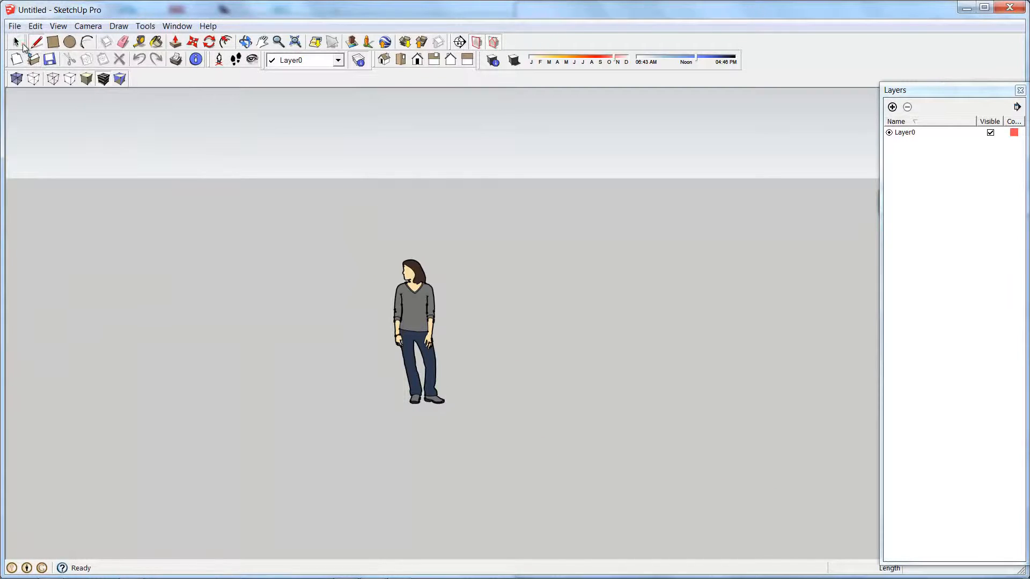
pyautogui.press('space')
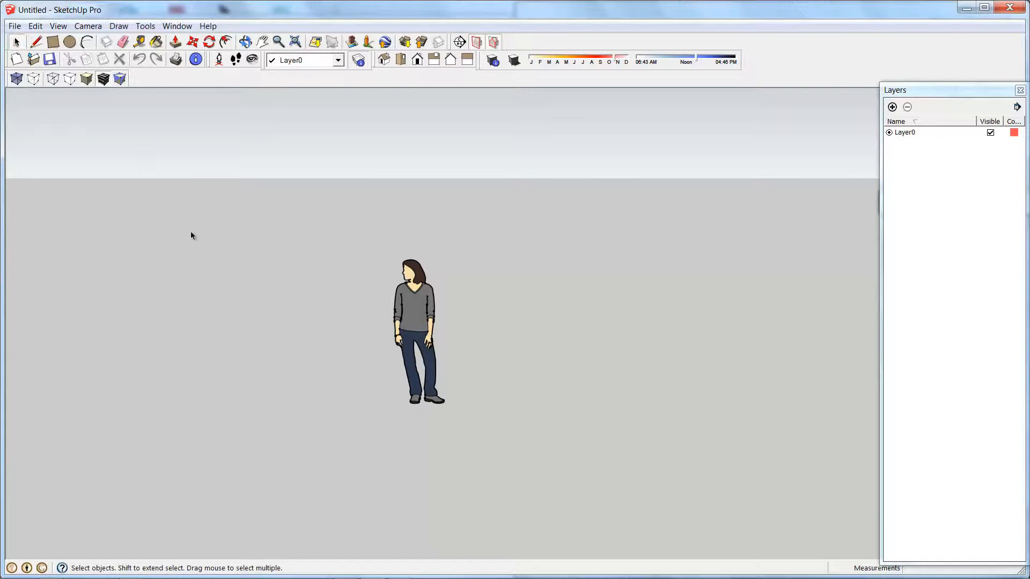
# Open the Add Location map for geo-locating the model and dismiss its introductory message.
pyautogui.scroll(-2, 234, 289)
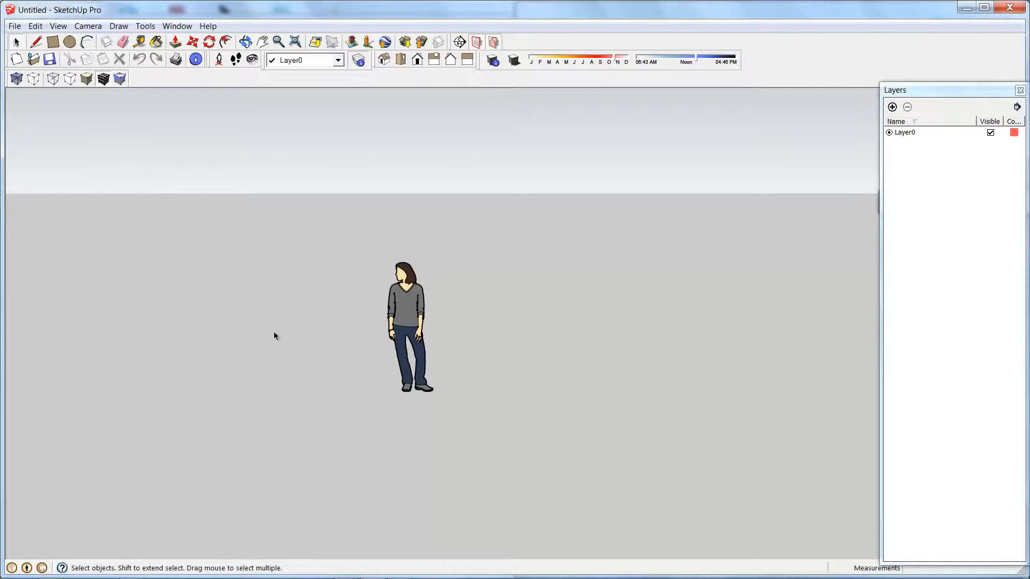
pyautogui.moveTo(327, 368); pyautogui.dragTo(404, 432, button='middle')
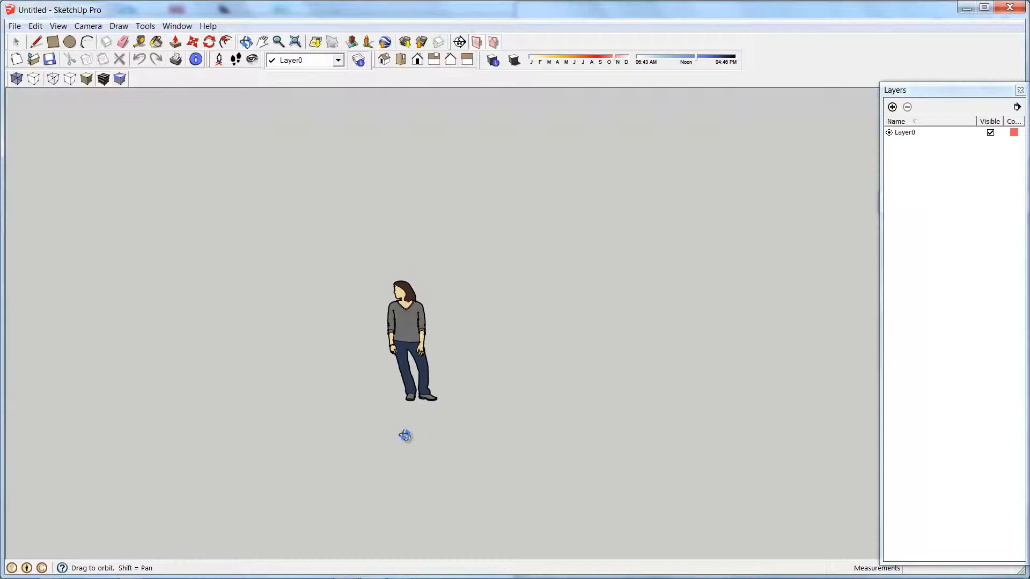
pyautogui.scroll(-3, 332, 338)
pyautogui.scroll(-1, 332, 342)
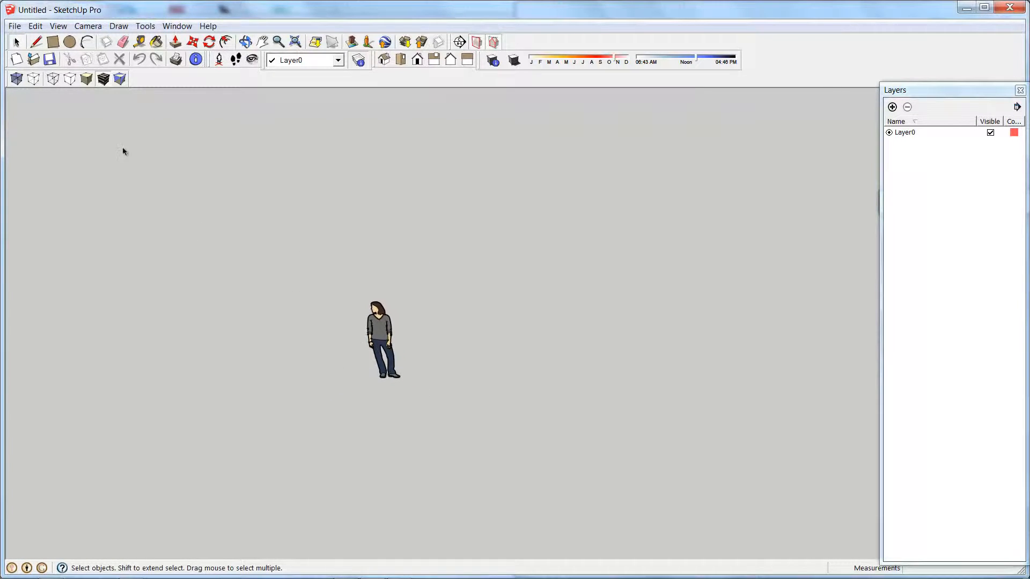
pyautogui.click(16, 27)
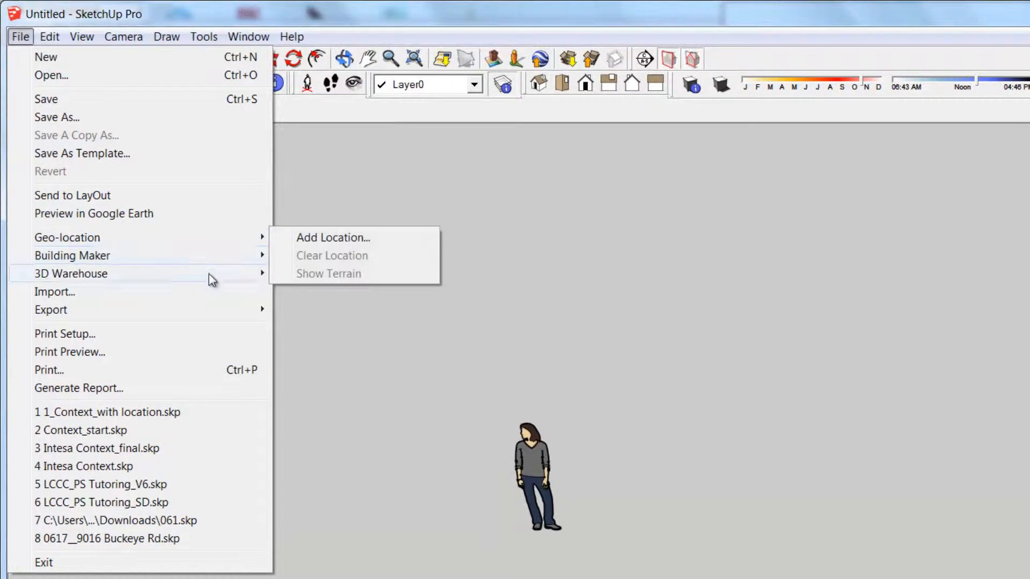
pyautogui.moveTo(251, 242)
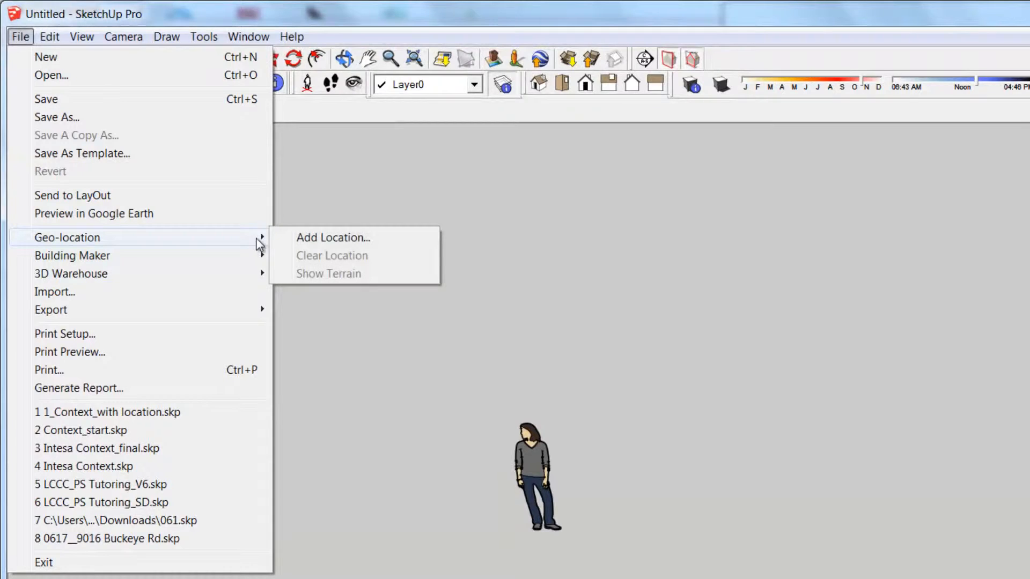
pyautogui.click(298, 240)
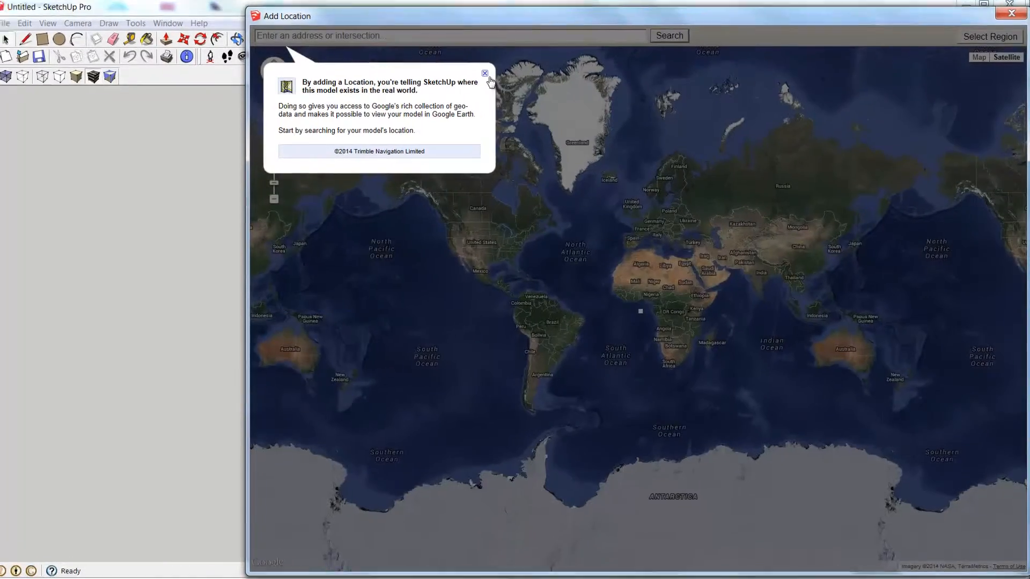
pyautogui.click(490, 76)
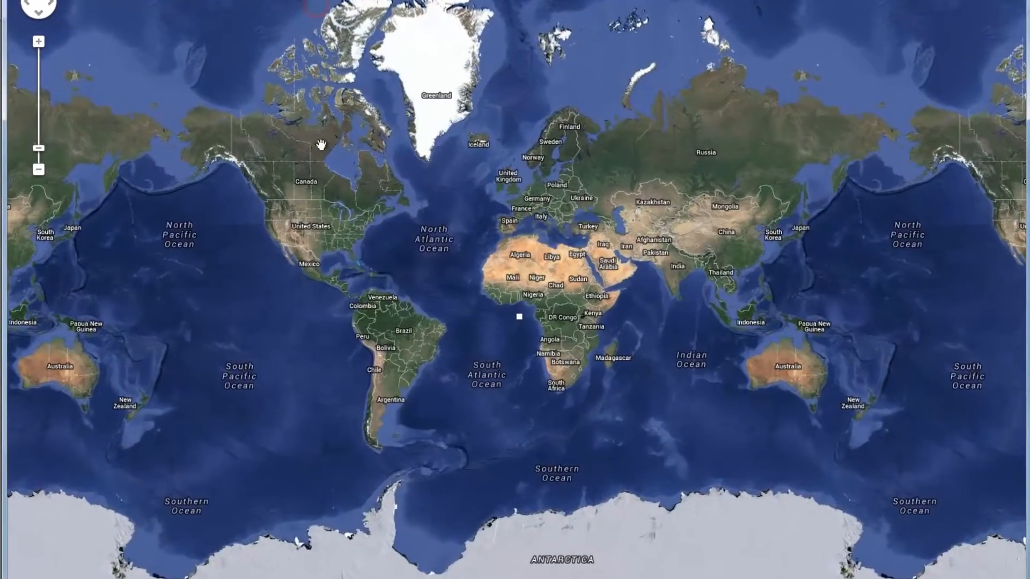
# Navigate the location map to Cleveland, Ohio, and centre the capture frame on the University Circle area.
pyautogui.scroll(2, 437, 246)
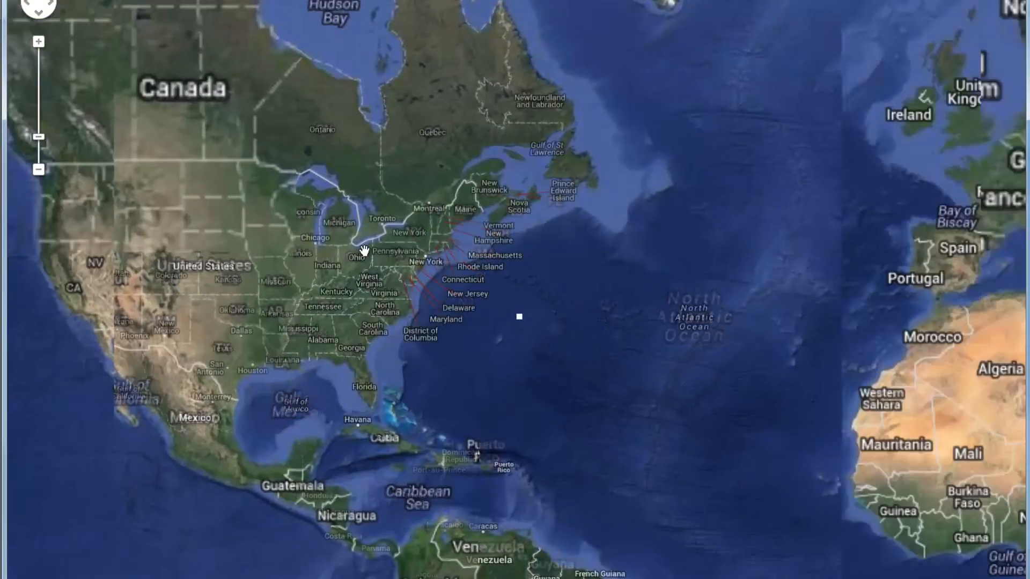
pyautogui.scroll(3, 365, 249)
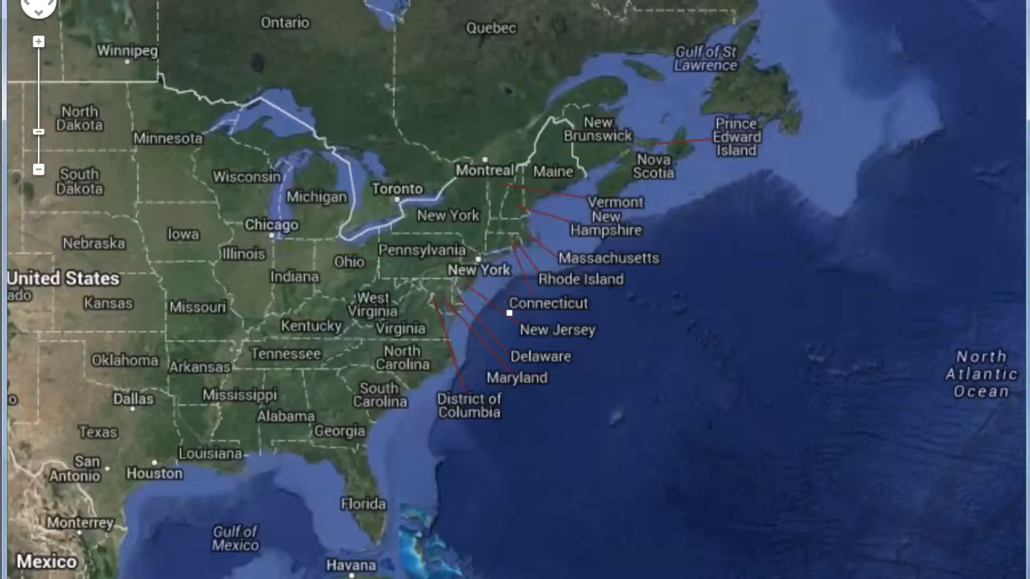
pyautogui.scroll(3, 367, 247)
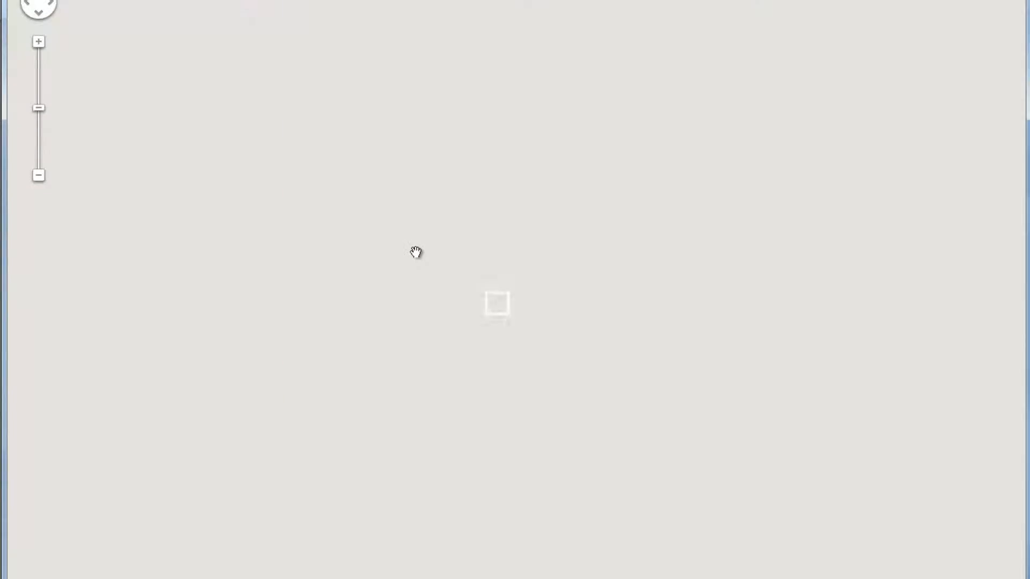
pyautogui.scroll(1, 416, 251)
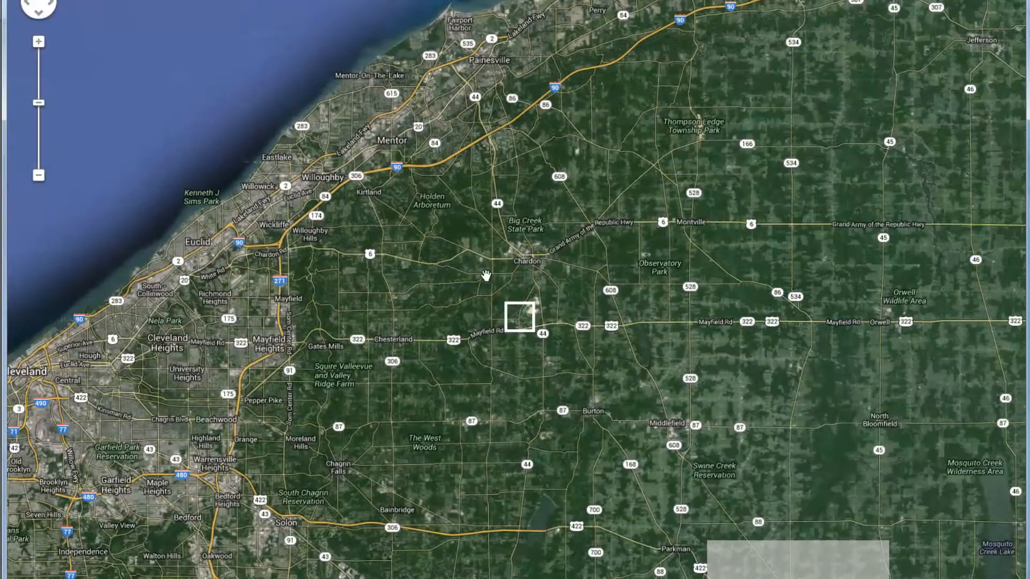
pyautogui.moveTo(497, 288); pyautogui.dragTo(810, 313)
pyautogui.scroll(2, 487, 355)
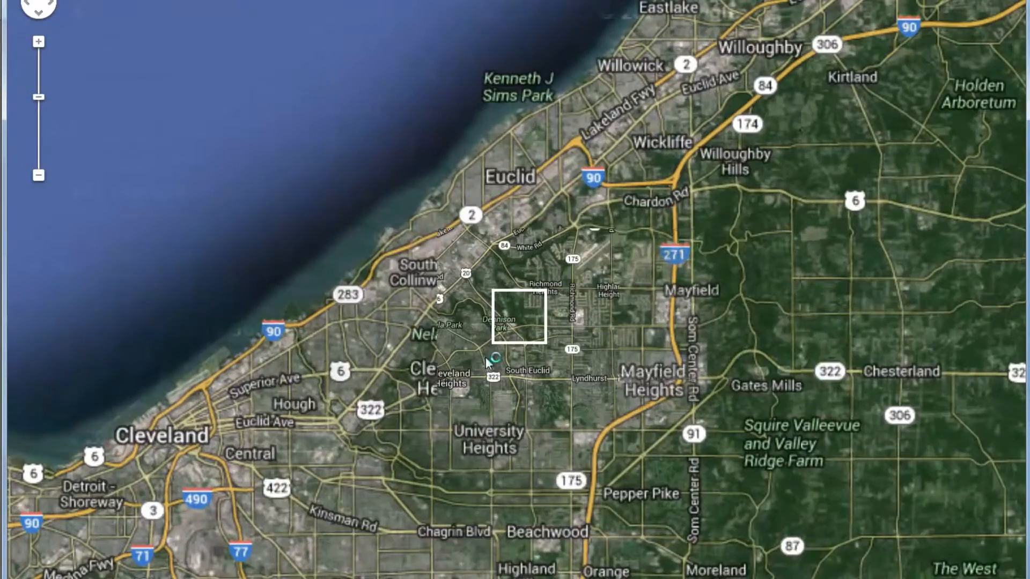
pyautogui.scroll(1, 489, 348)
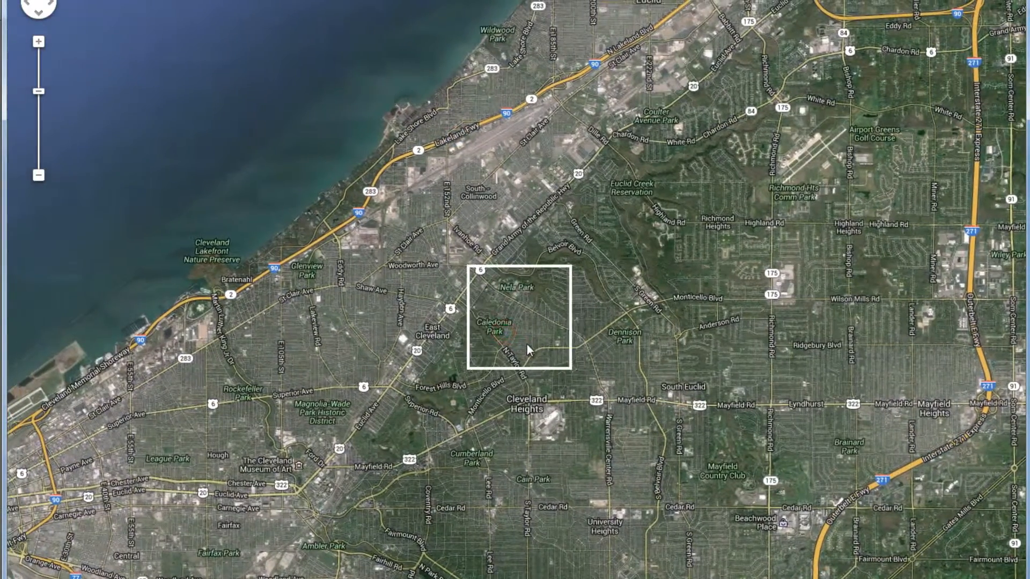
pyautogui.moveTo(527, 345); pyautogui.dragTo(629, 285)
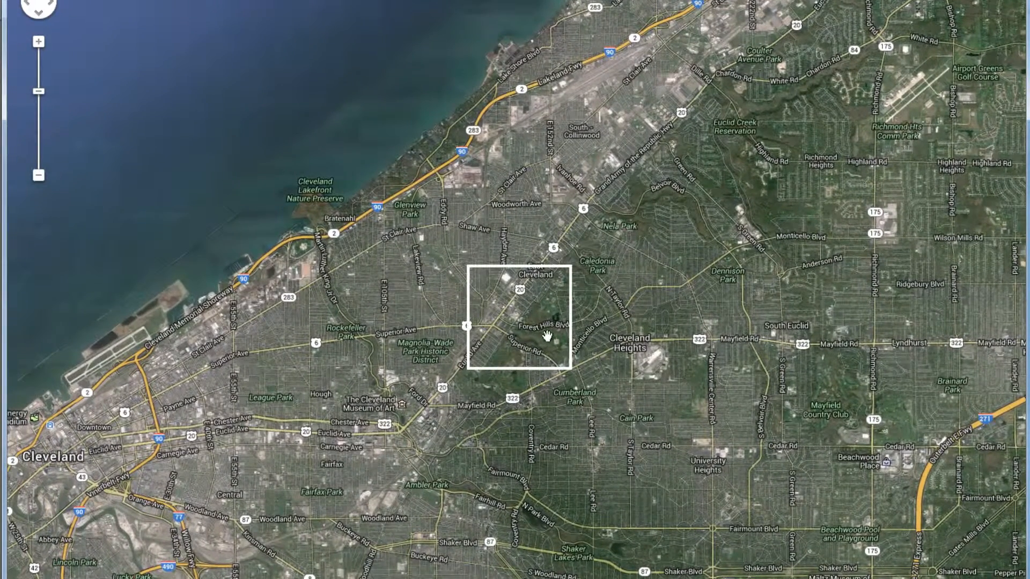
pyautogui.moveTo(529, 341); pyautogui.dragTo(583, 266)
pyautogui.scroll(1, 520, 319)
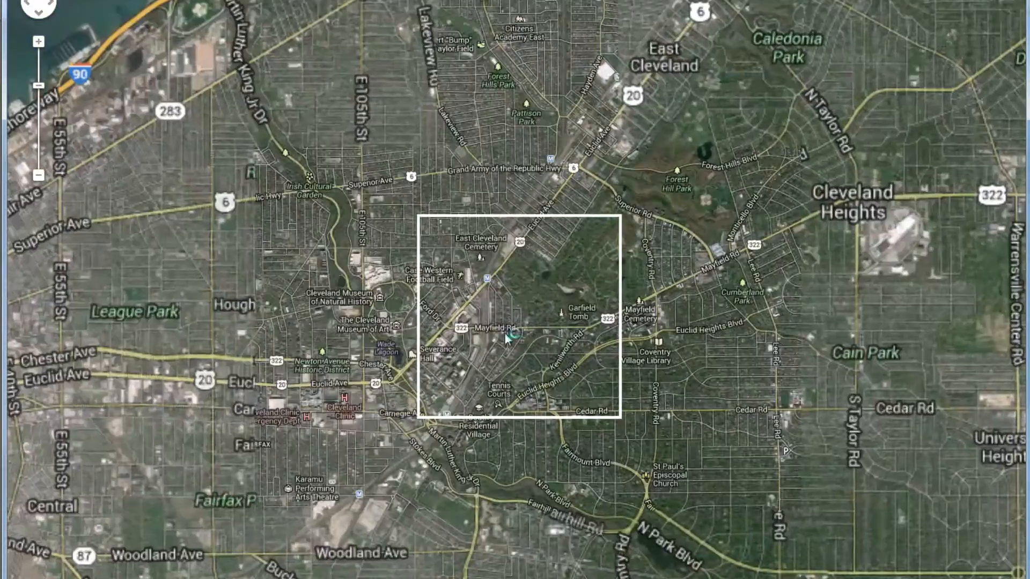
pyautogui.scroll(1, 520, 319)
pyautogui.moveTo(462, 329); pyautogui.dragTo(542, 263)
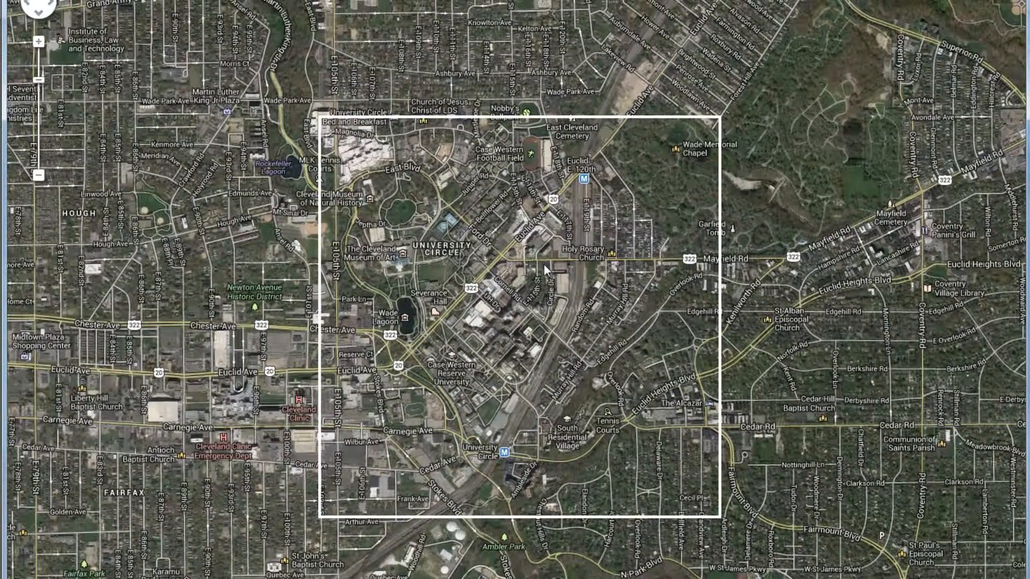
pyautogui.moveTo(545, 264); pyautogui.dragTo(556, 281)
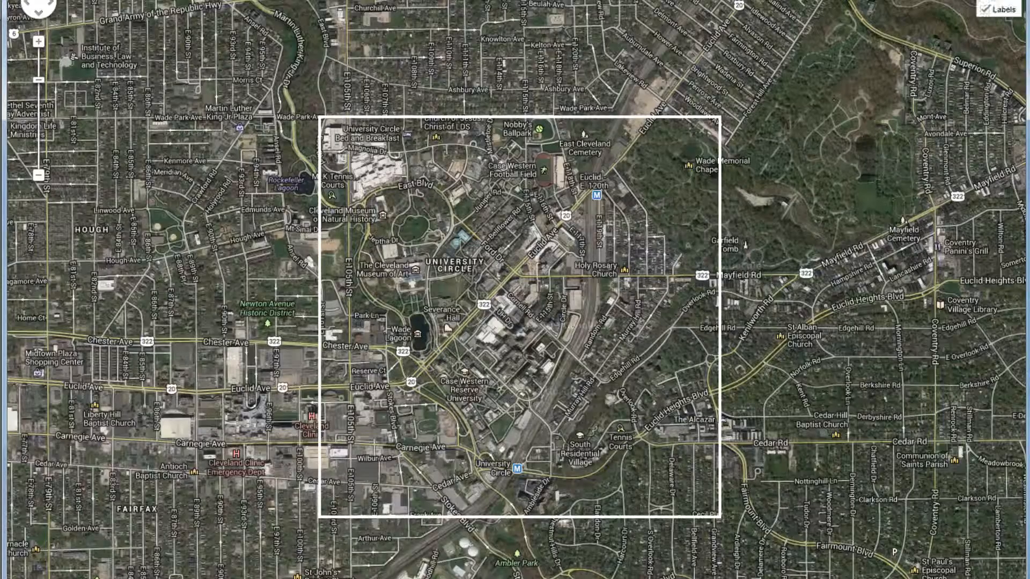
# Select the framed University Circle region at its default extents, grab it into the model, and return to the SketchUp window.
pyautogui.click(999, 1)
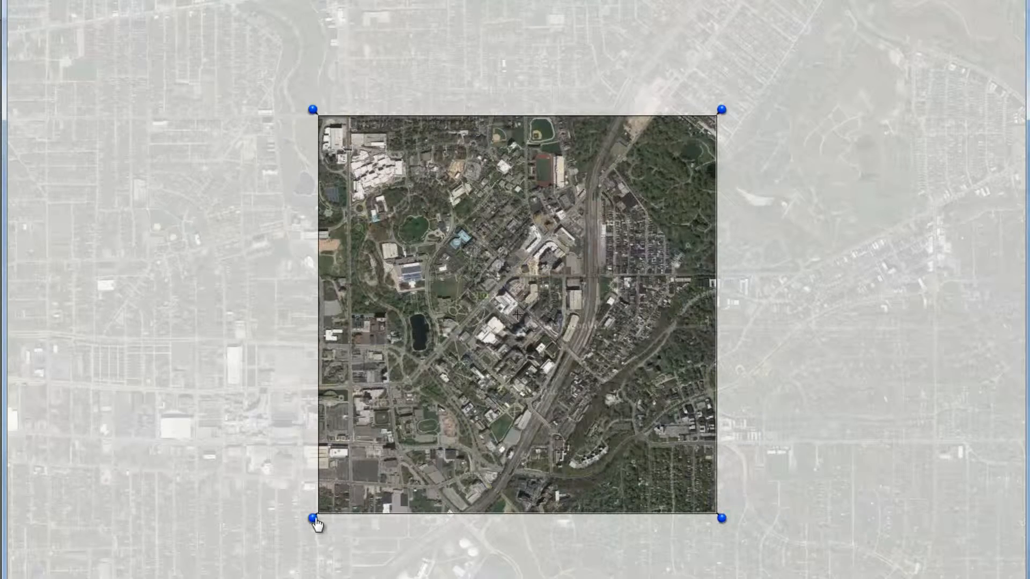
pyautogui.moveTo(313, 518)
pyautogui.mouseDown()
pyautogui.moveTo(363, 451)
pyautogui.moveTo(338, 508)
pyautogui.moveTo(313, 518)
pyautogui.mouseUp()
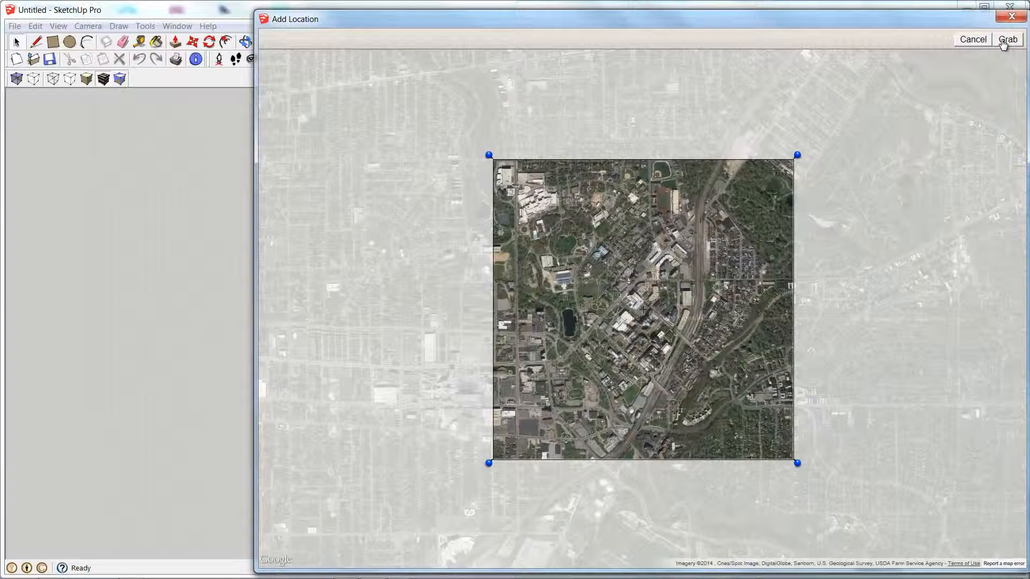
pyautogui.click(1006, 40)
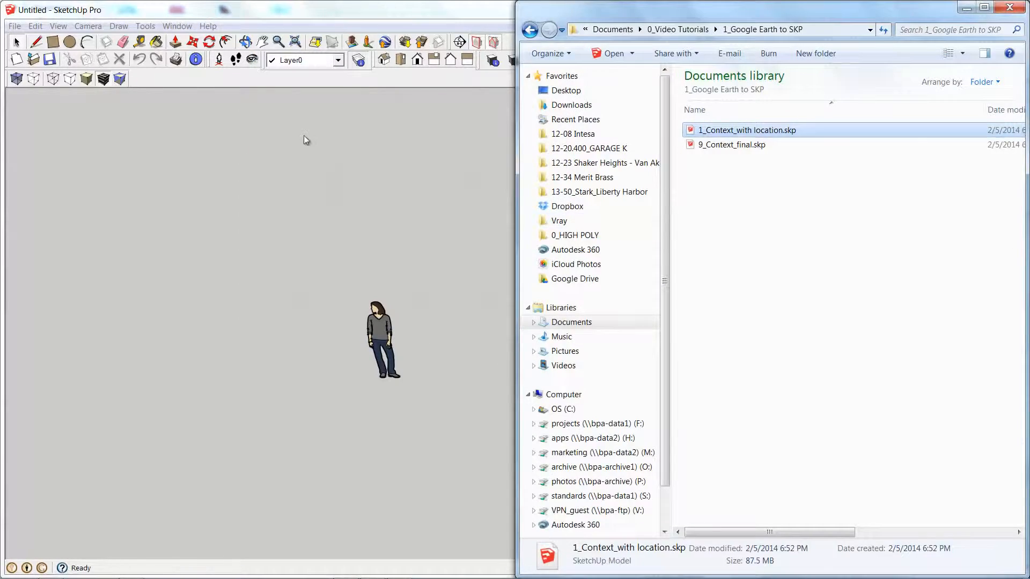
pyautogui.click(304, 136)
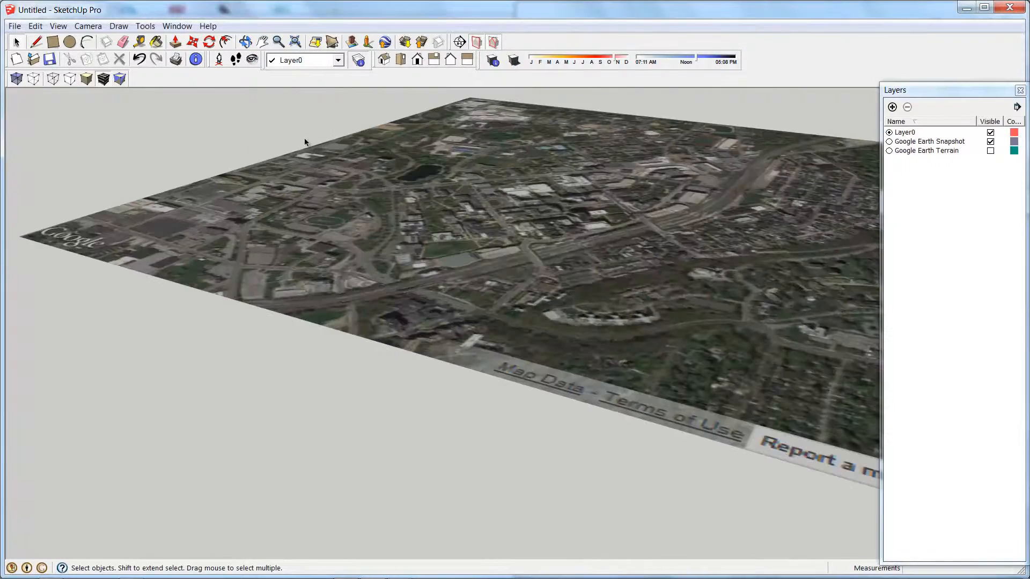
# Make the Google Earth Terrain layer visible and hide the Google Earth Snapshot layer.
pyautogui.moveTo(291, 193); pyautogui.dragTo(355, 343, button='middle')
pyautogui.scroll(-4, 355, 343)
pyautogui.moveTo(391, 261); pyautogui.dragTo(525, 341, button='middle')
pyautogui.scroll(-1, 525, 341)
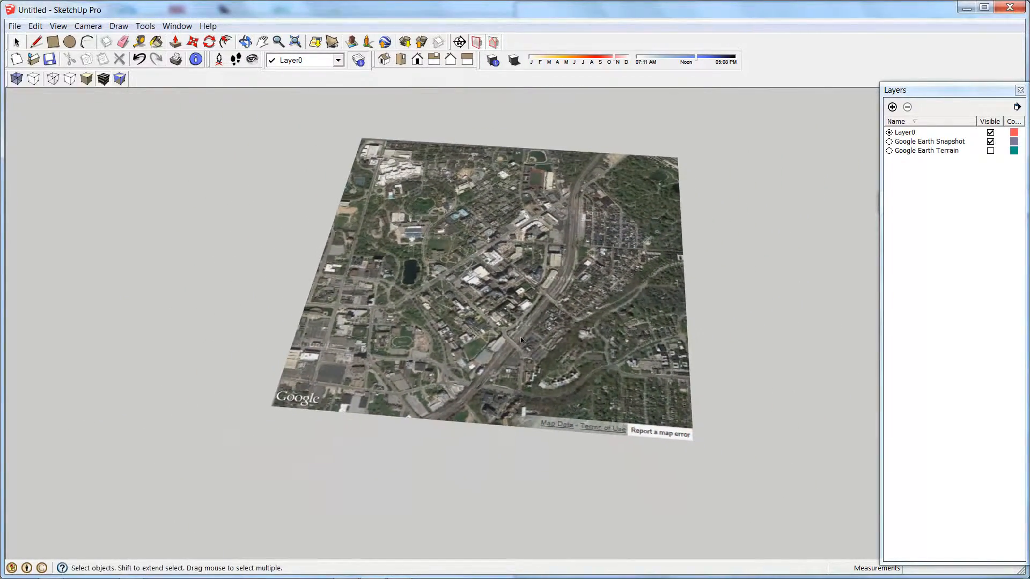
pyautogui.scroll(4, 511, 265)
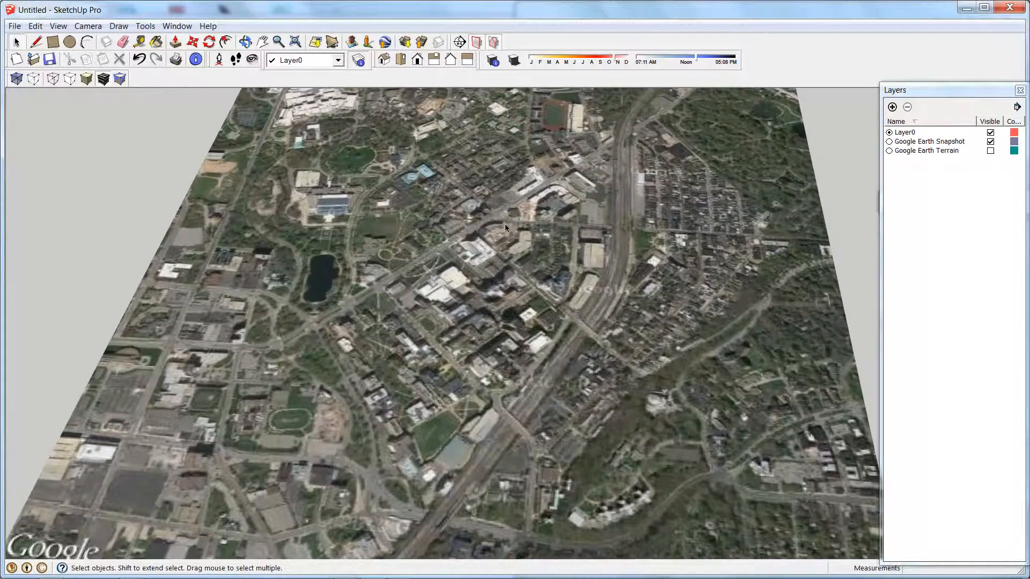
pyautogui.click(990, 150)
pyautogui.click(990, 142)
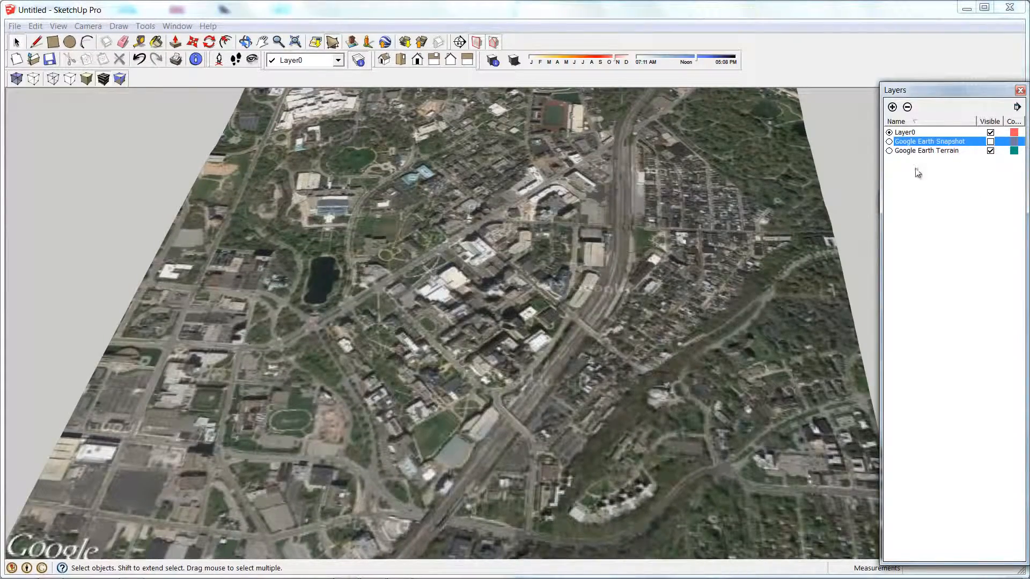
# Inspect the terrain relief up close, and switch back by hiding the Google Earth Terrain layer and showing Google Earth Snapshot.
pyautogui.moveTo(586, 297); pyautogui.dragTo(328, 255, button='middle')
pyautogui.scroll(10, 590, 307)
pyautogui.moveTo(491, 255); pyautogui.dragTo(698, 270, button='middle')
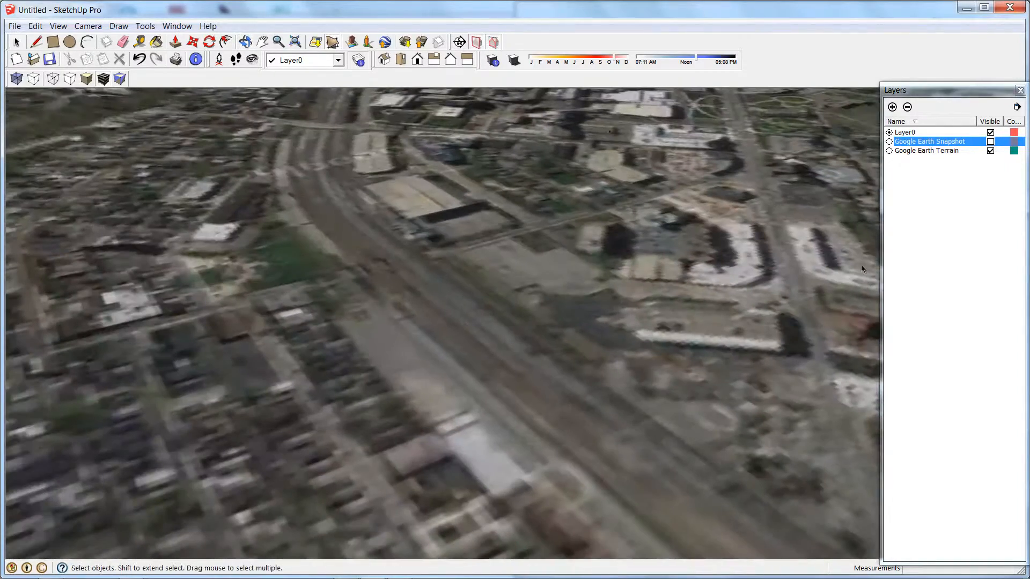
pyautogui.click(990, 151)
pyautogui.click(990, 141)
# Switch to the Top view and fit the whole aerial snapshot within the drawing area.
pyautogui.moveTo(482, 322); pyautogui.dragTo(782, 439, button='middle')
pyautogui.scroll(-6, 497, 267)
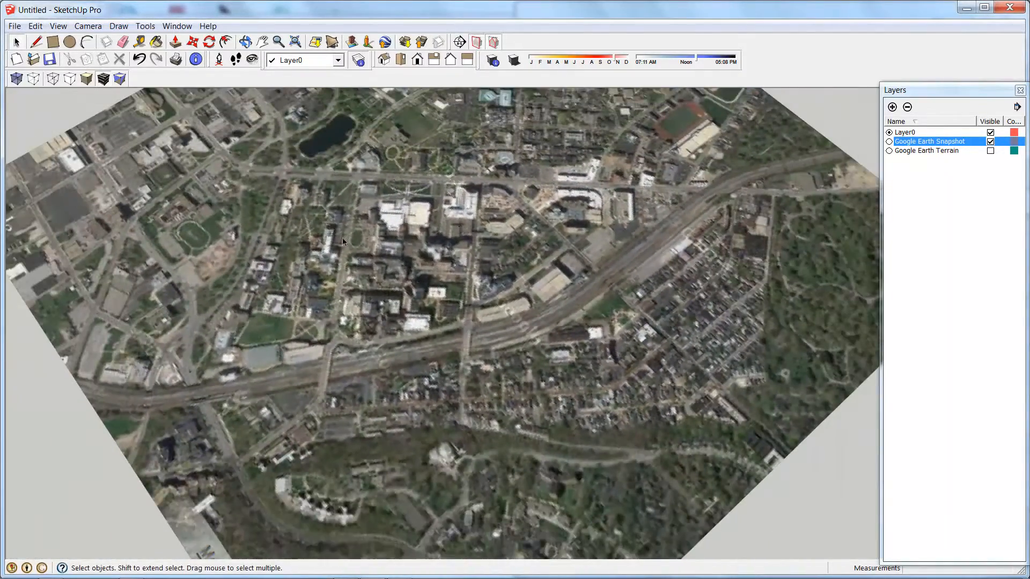
pyautogui.moveTo(342, 237); pyautogui.dragTo(369, 294, button='middle')
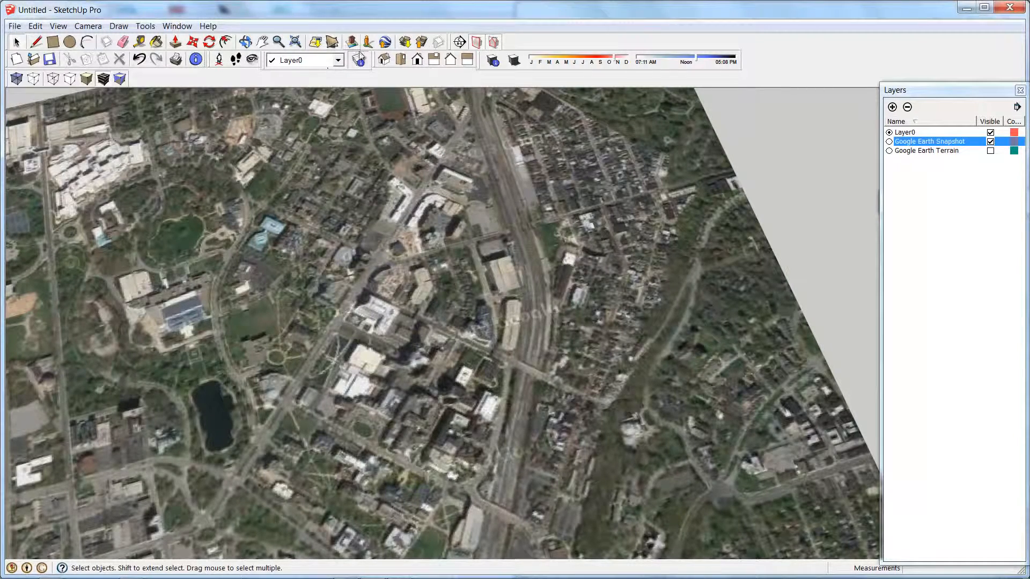
pyautogui.click(397, 61)
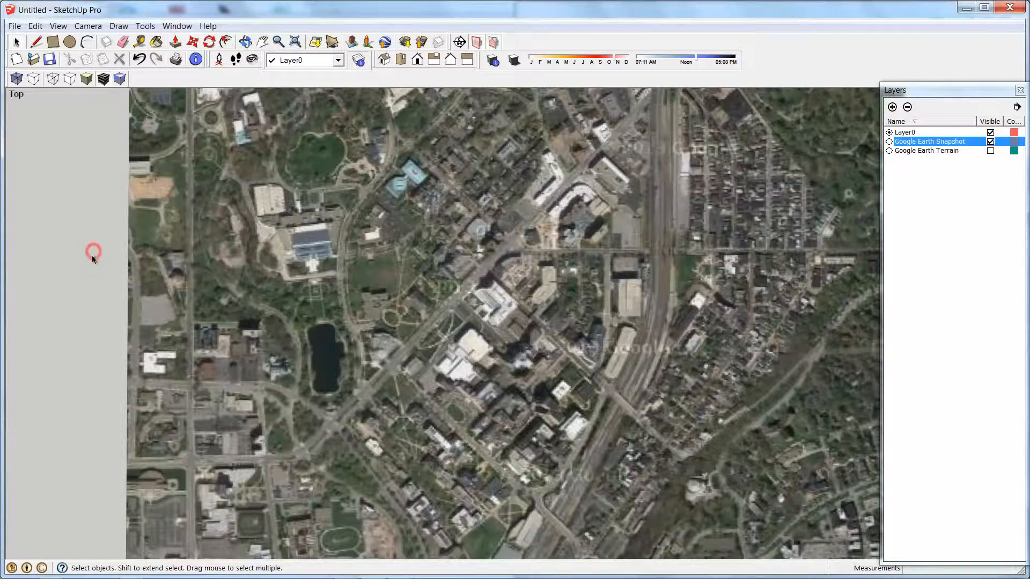
pyautogui.scroll(-1, 104, 294)
pyautogui.scroll(-2, 105, 302)
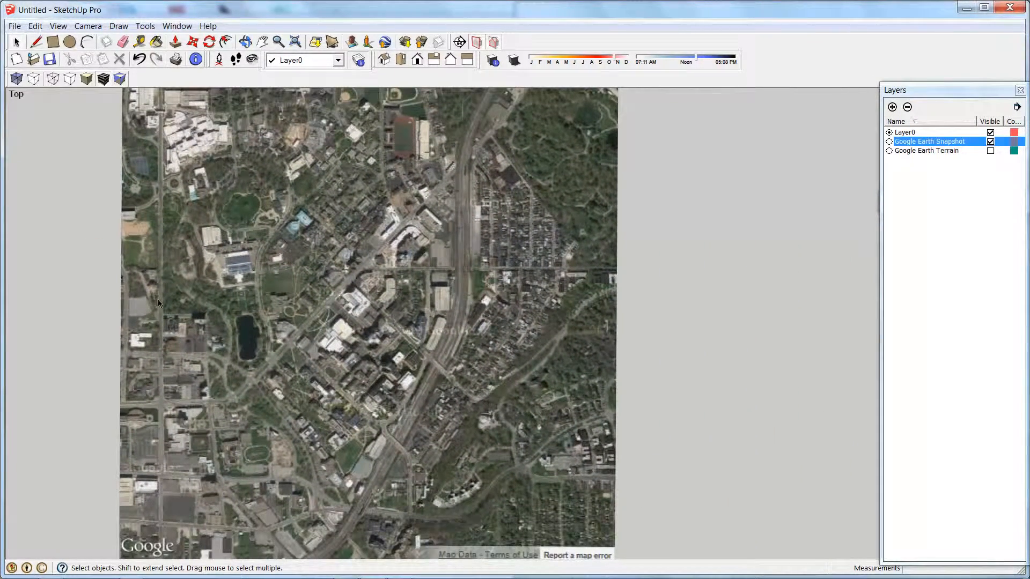
pyautogui.scroll(-1, 704, 373)
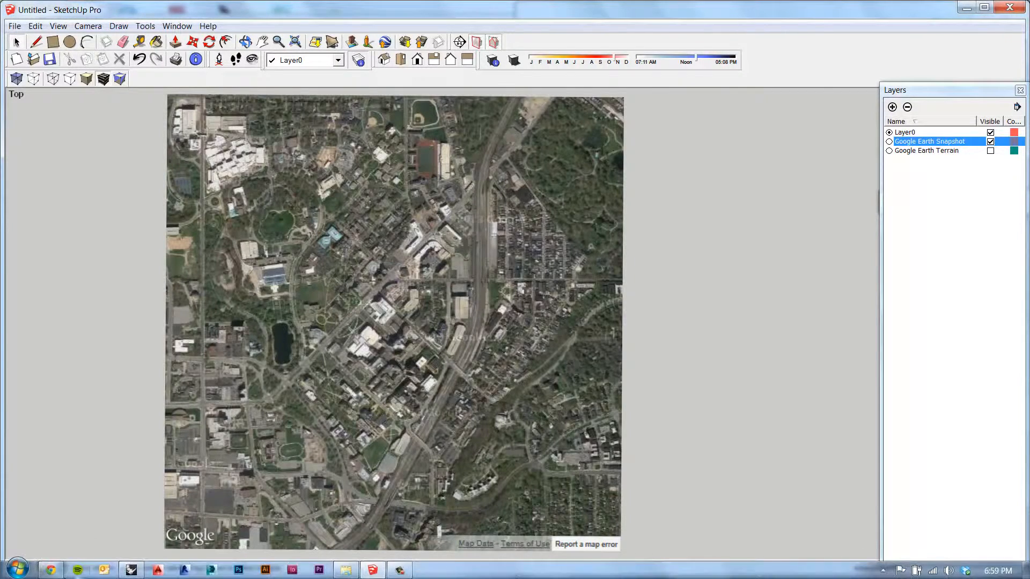
# Switch to Chrome, search the 3D Warehouse models for "university circle cleveland ohio", and open the MOCA Cleveland model page.
pyautogui.click(53, 572)
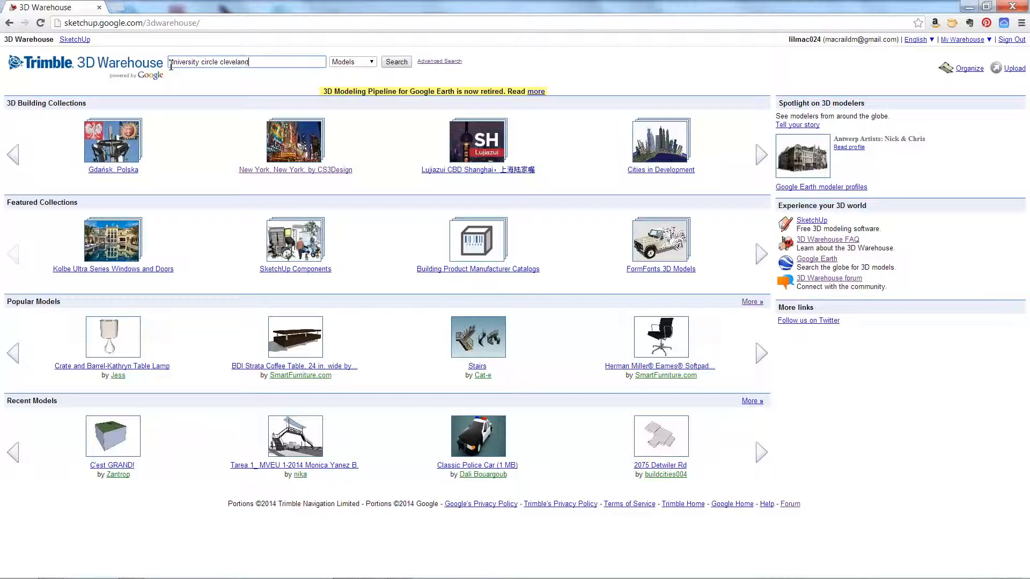
pyautogui.press('Return')
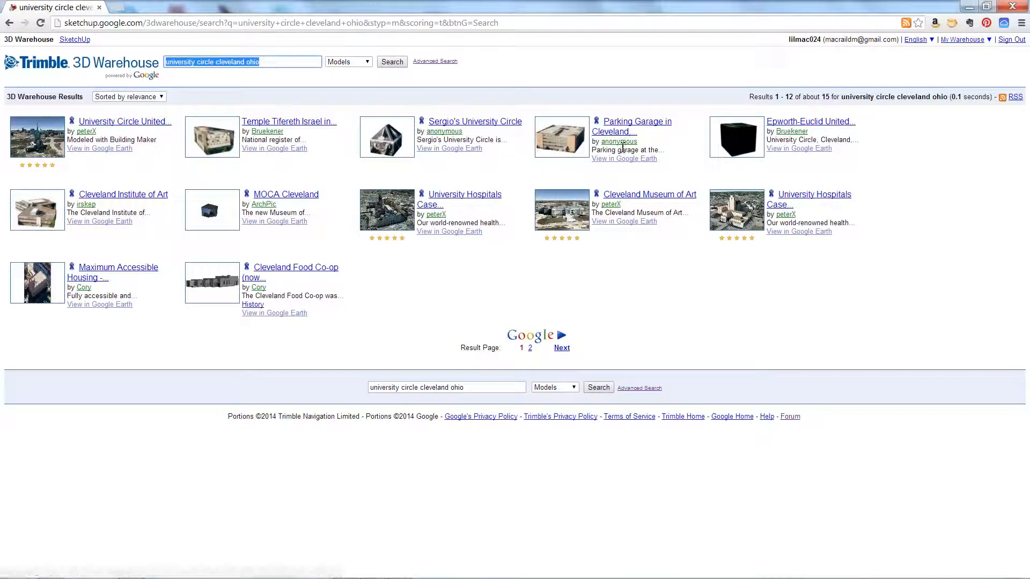
pyautogui.click(298, 195)
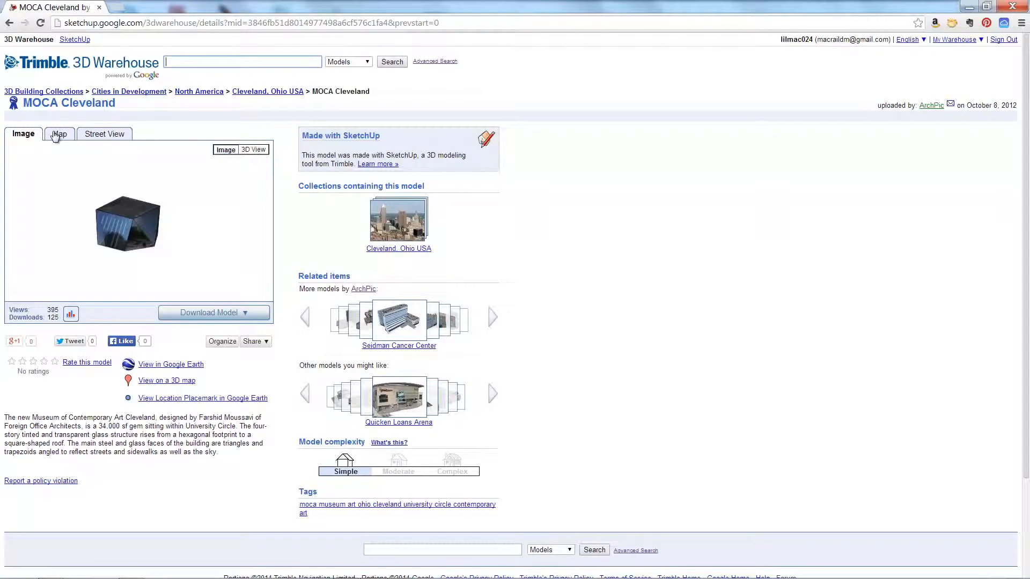
# Show MOCA Cleveland on the map and examine the model markers around Euclid Ave and Mayfield Rd.
pyautogui.click(60, 135)
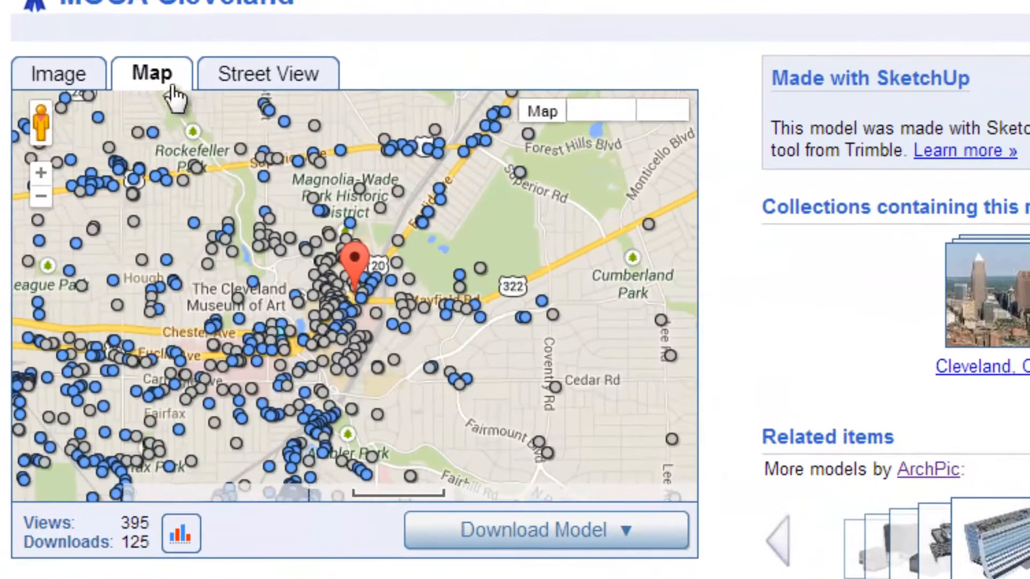
pyautogui.scroll(3, 338, 298)
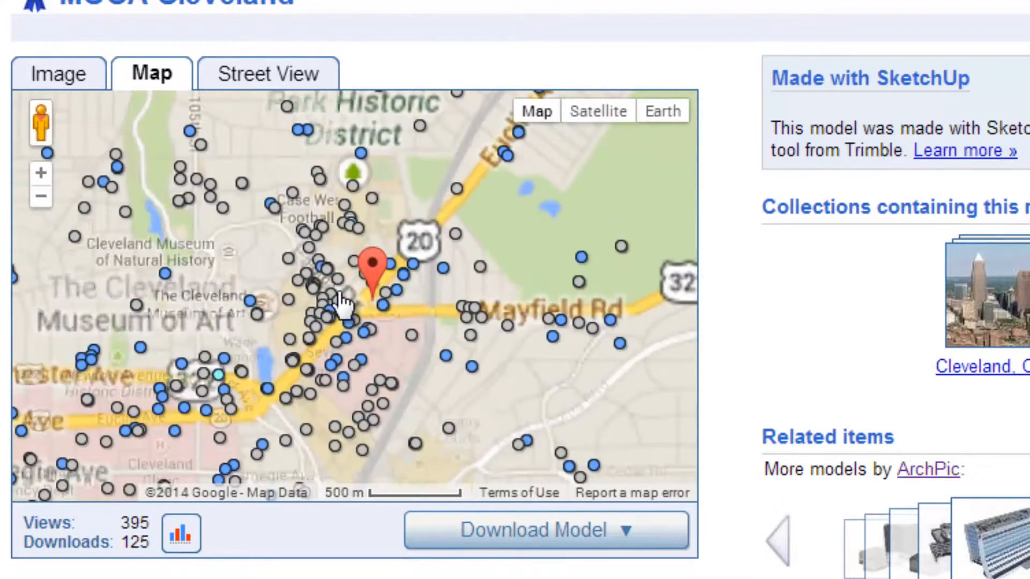
pyautogui.scroll(1, 401, 328)
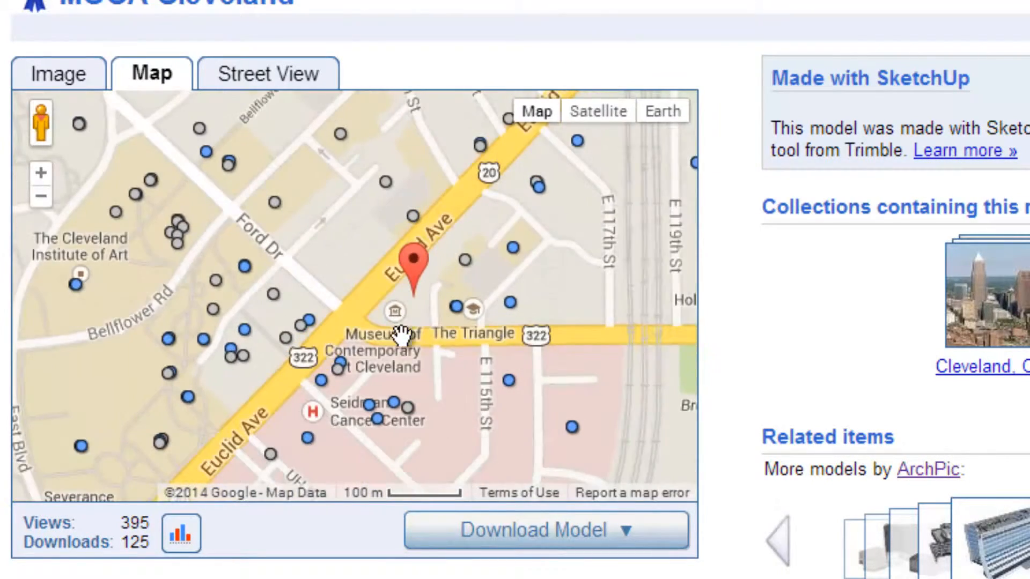
pyautogui.moveTo(357, 309); pyautogui.dragTo(313, 256)
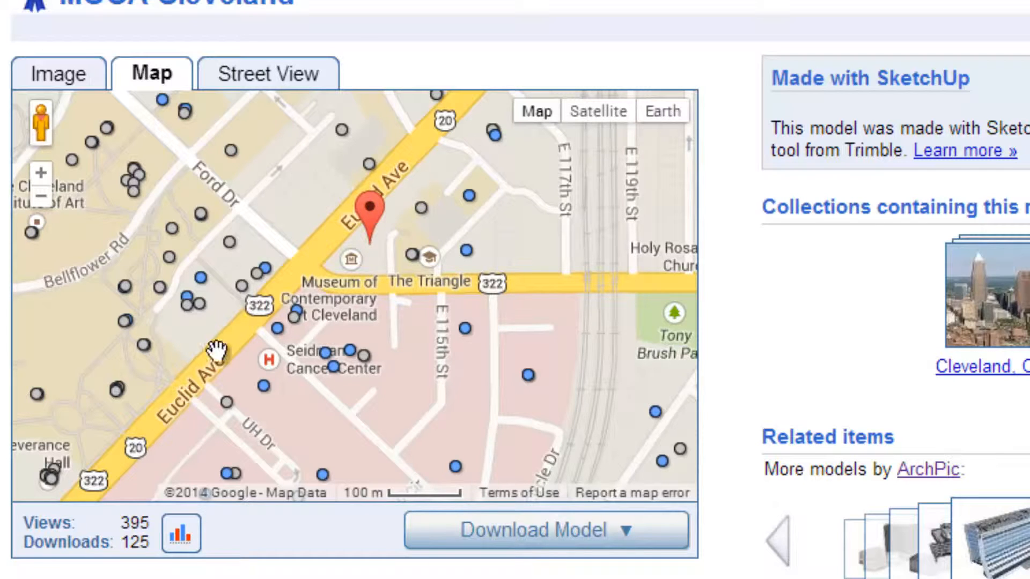
pyautogui.moveTo(520, 322); pyautogui.dragTo(333, 294)
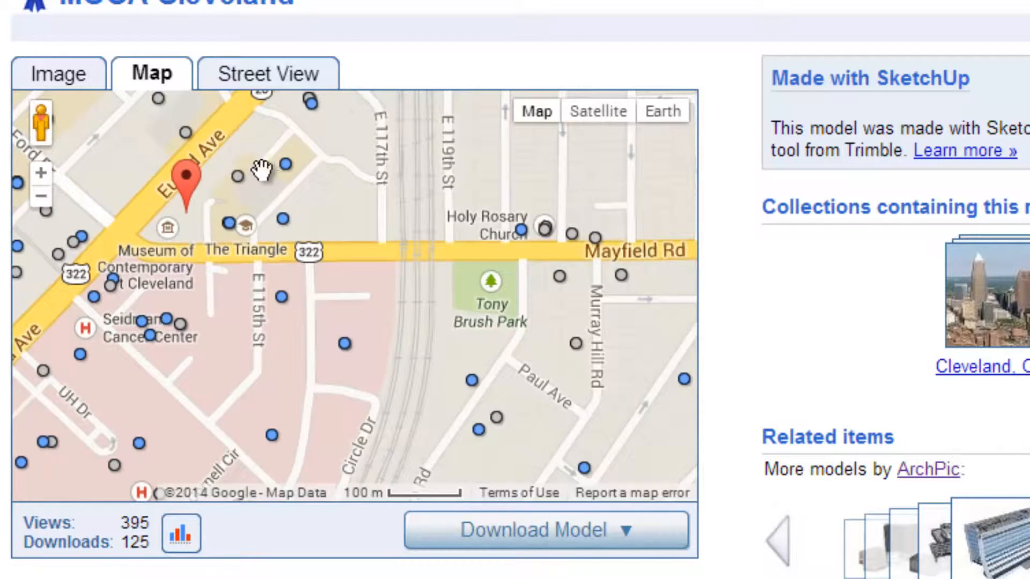
pyautogui.moveTo(244, 290); pyautogui.dragTo(333, 280)
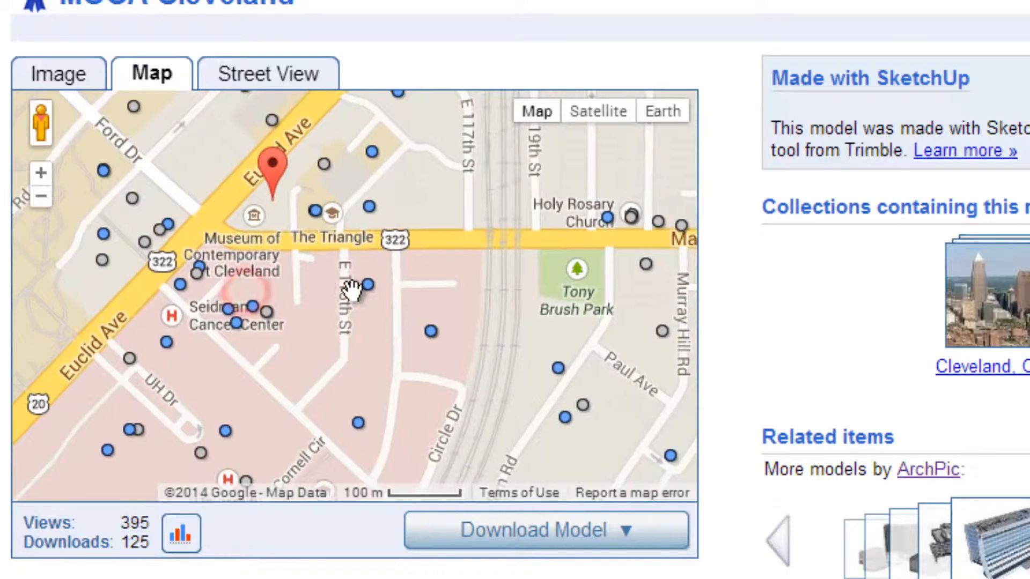
# Preview nearby models from their map markers, including Cozad-Bates House and Seidman Cancer Center, and close the last preview.
pyautogui.click(368, 286)
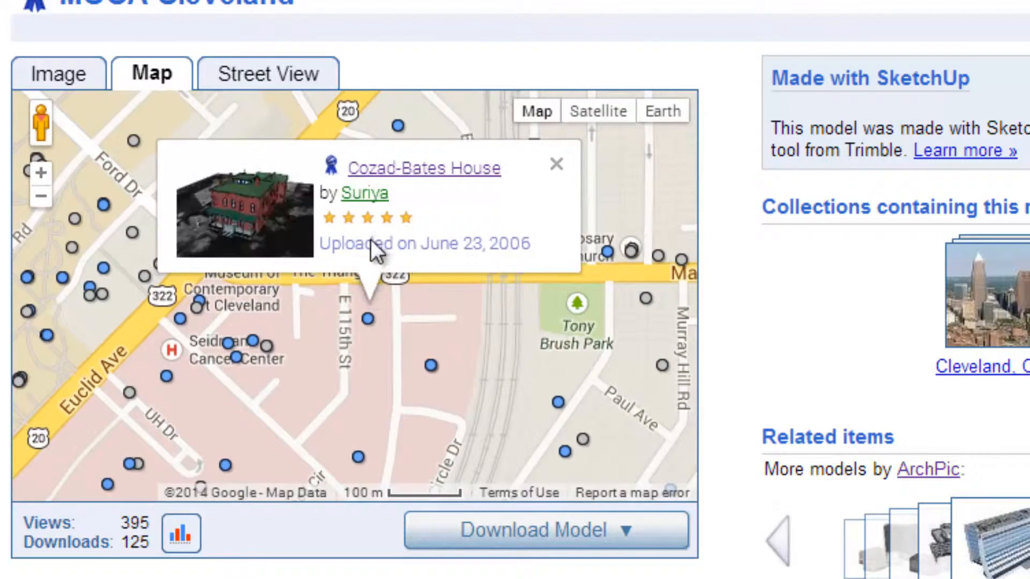
pyautogui.click(430, 365)
pyautogui.moveTo(277, 386); pyautogui.dragTo(357, 370)
pyautogui.click(253, 362)
pyautogui.click(248, 360)
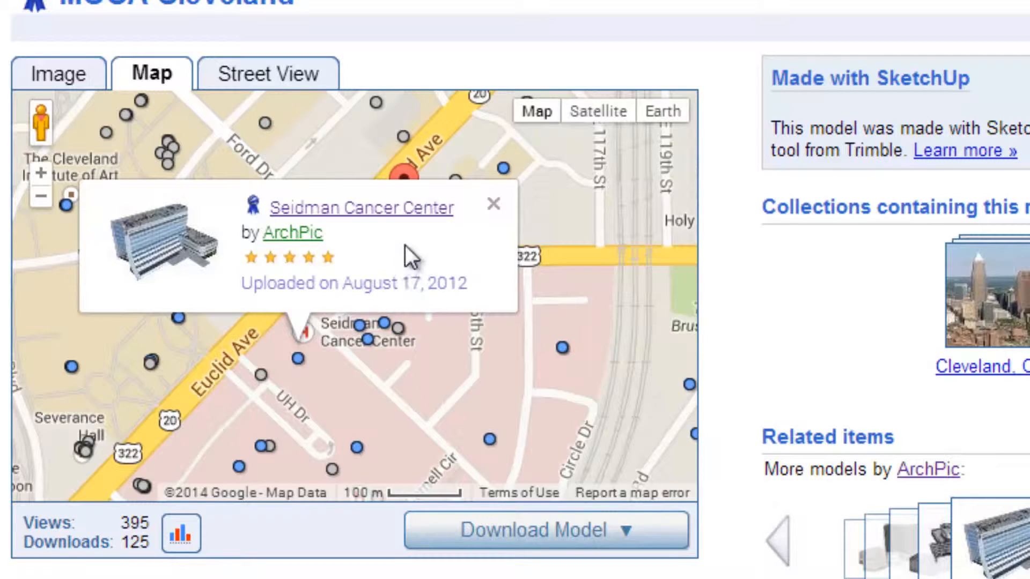
pyautogui.click(489, 204)
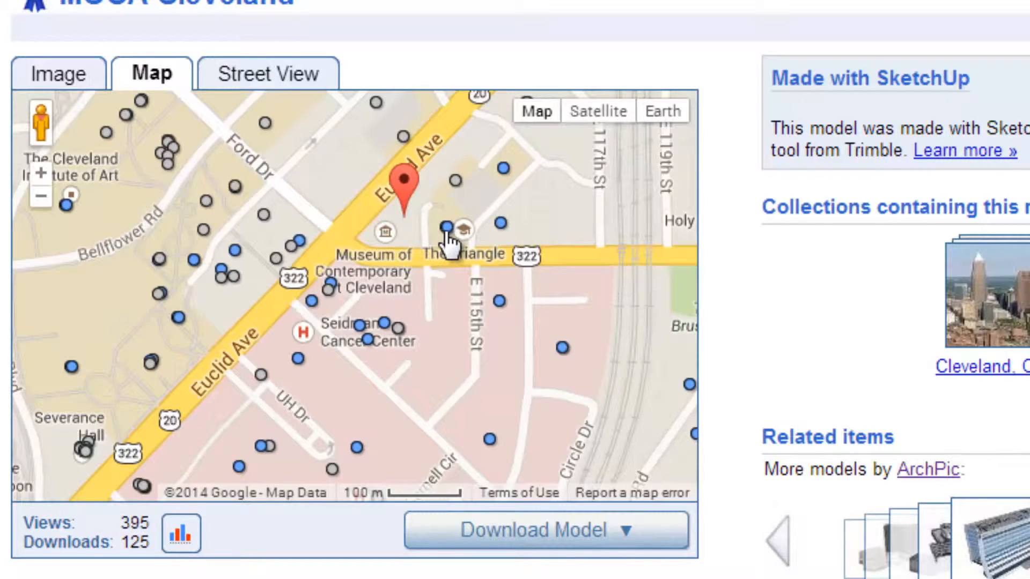
pyautogui.scroll(-2, 469, 290)
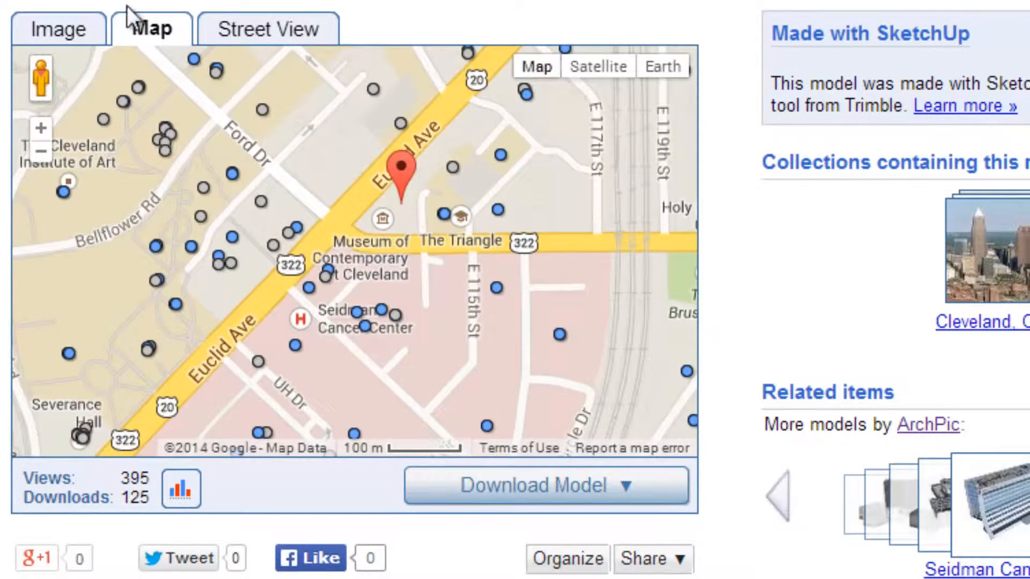
# Download the MOCA Cleveland model as a Google Earth 4 (.kmz) file and change the color scheme to Windows 7 Basic.
pyautogui.click(608, 488)
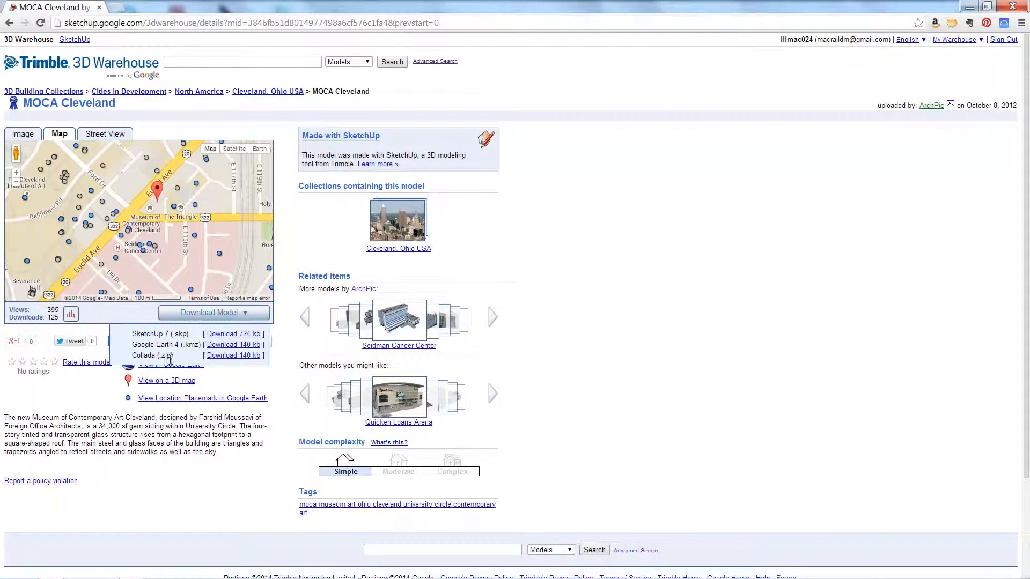
pyautogui.click(220, 346)
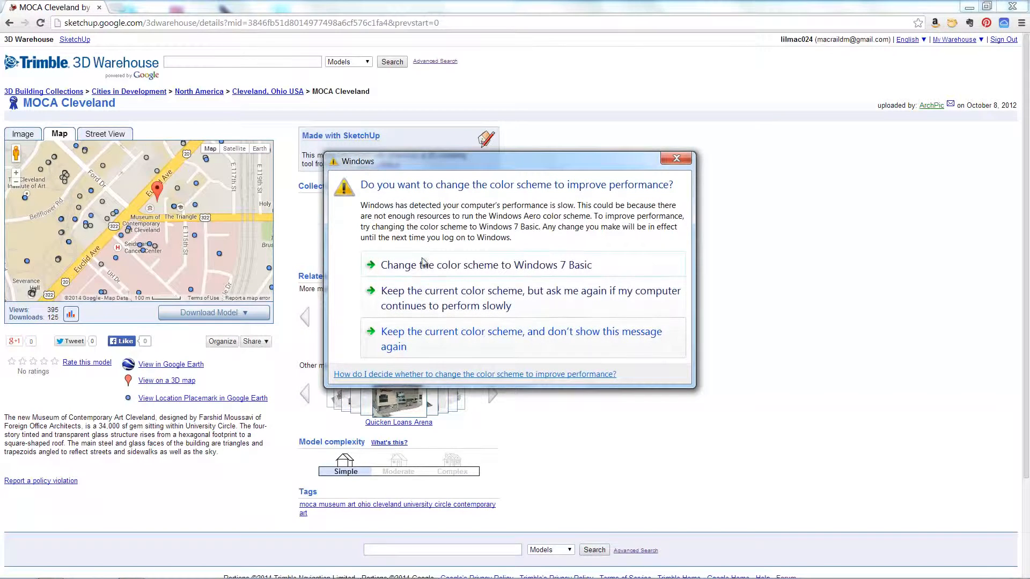
pyautogui.click(397, 268)
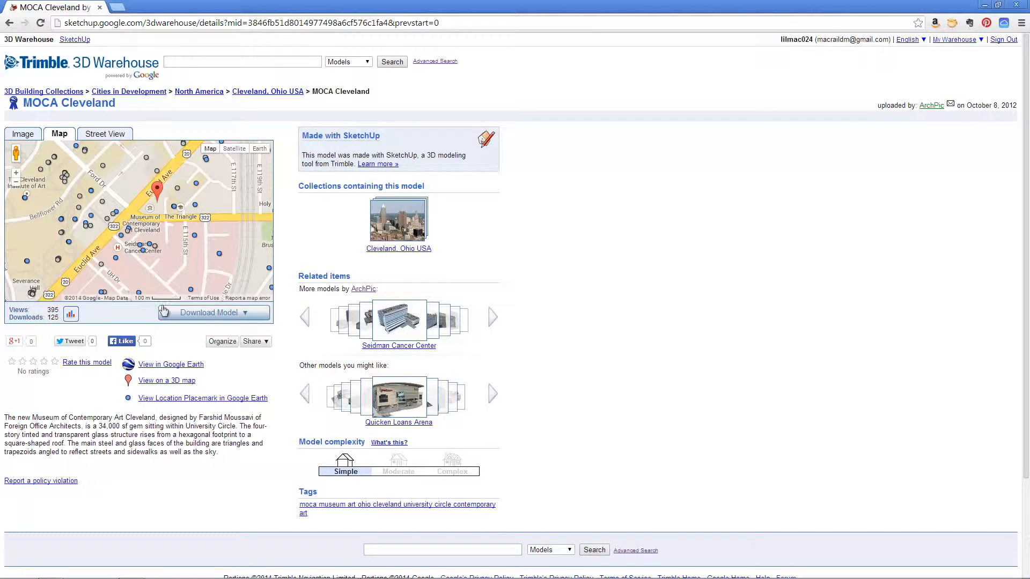
pyautogui.click(216, 313)
pyautogui.click(221, 346)
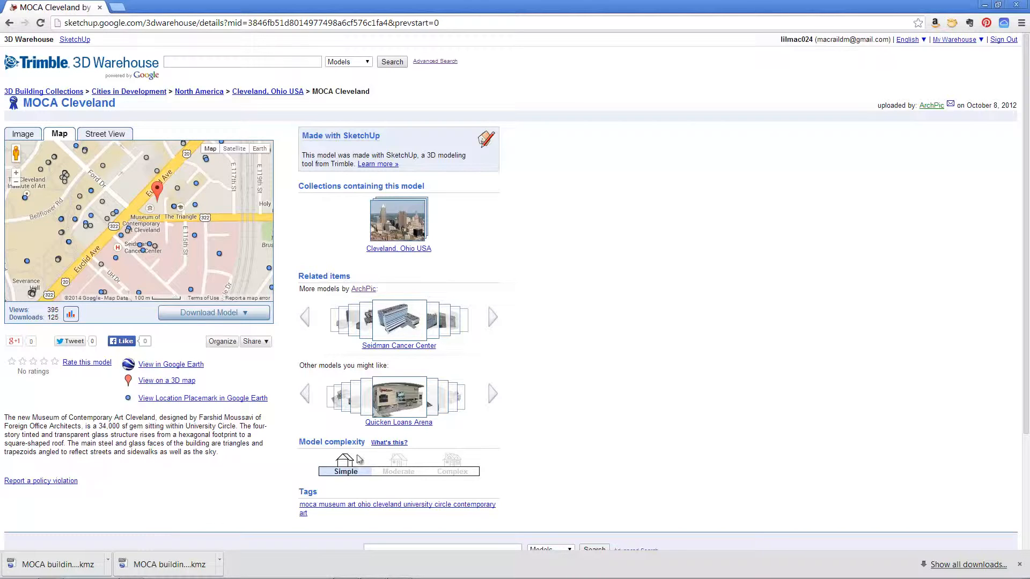
# Switch to SketchUp, import MOCA building and site.kmz from Downloads, and inspect the building's placement on the aerial.
pyautogui.click(981, 7)
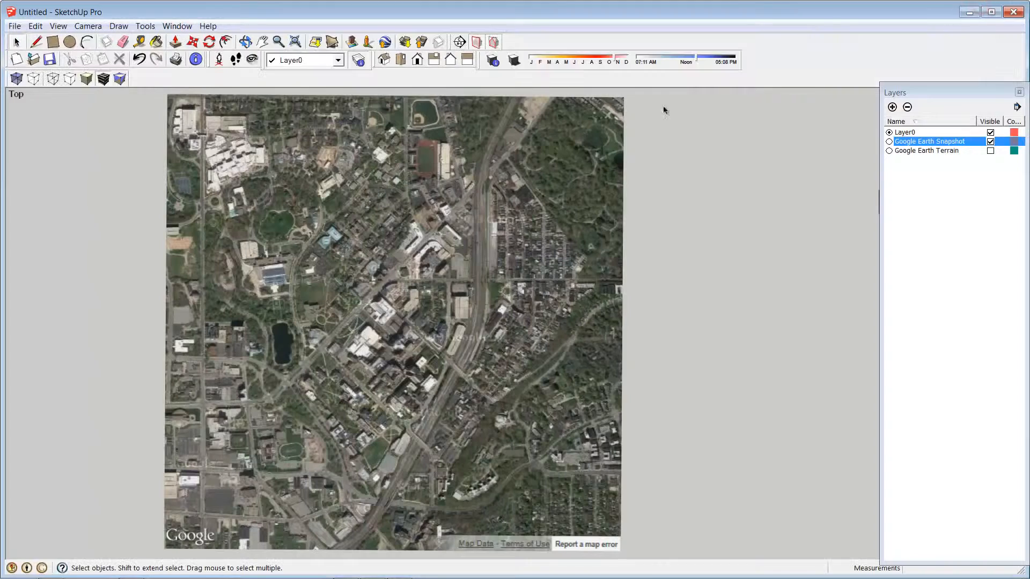
pyautogui.click(13, 27)
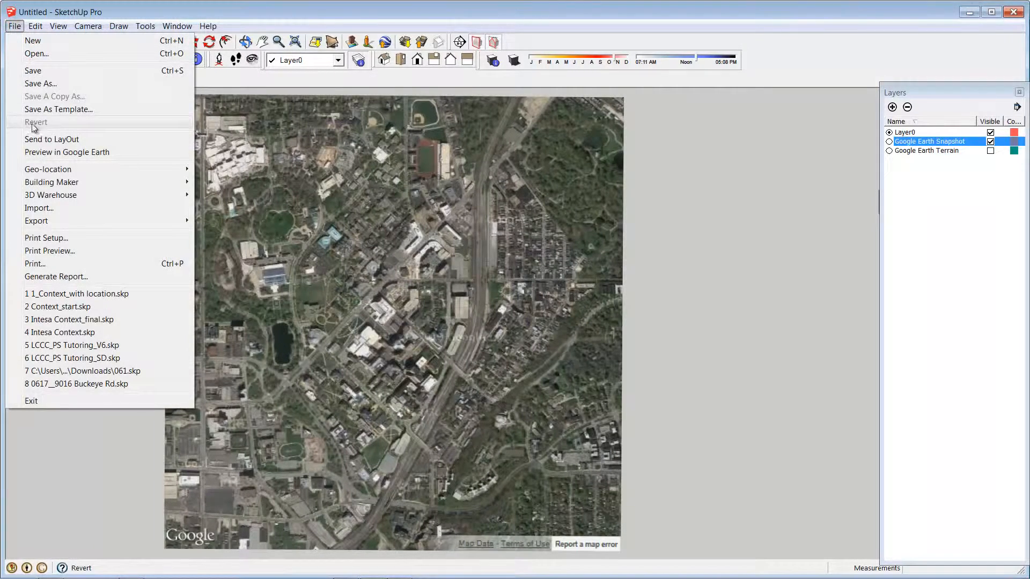
pyautogui.click(54, 208)
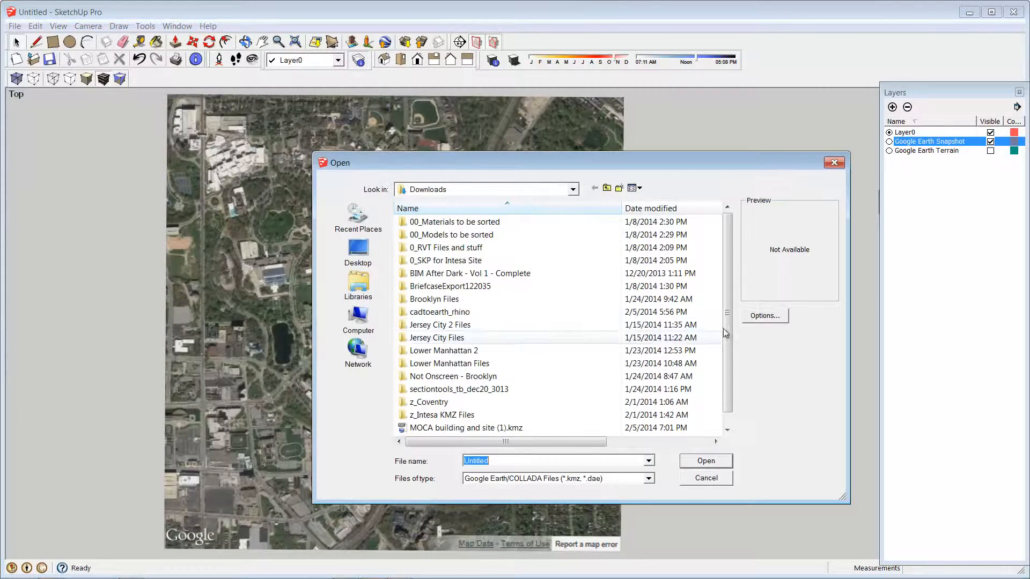
pyautogui.moveTo(730, 299); pyautogui.dragTo(747, 349)
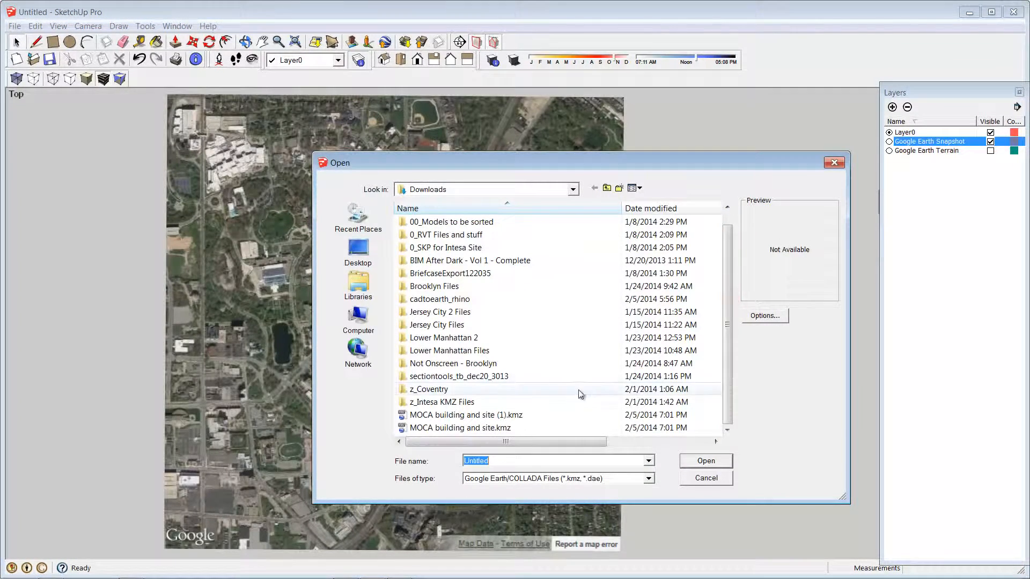
pyautogui.click(479, 428)
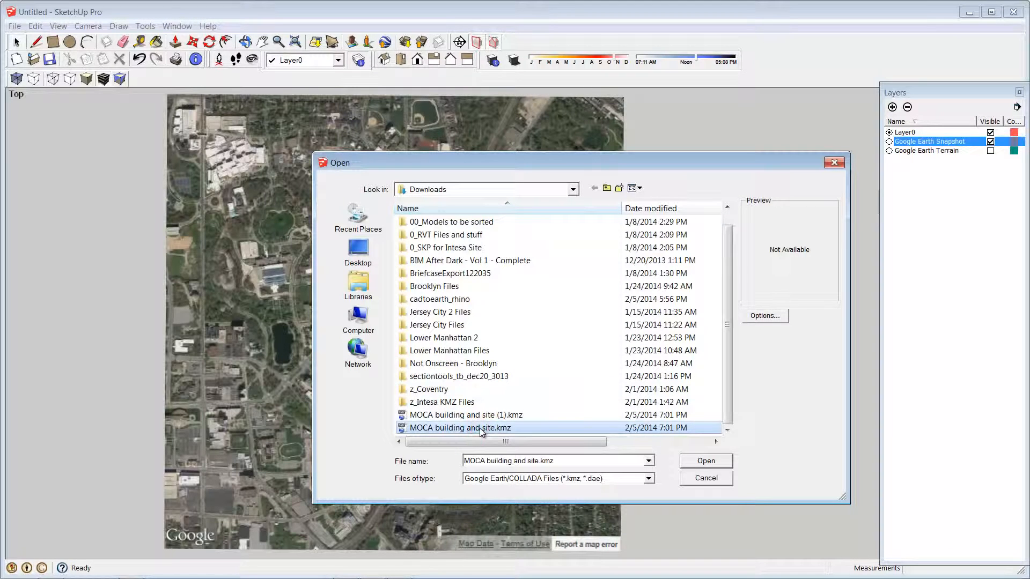
pyautogui.click(705, 461)
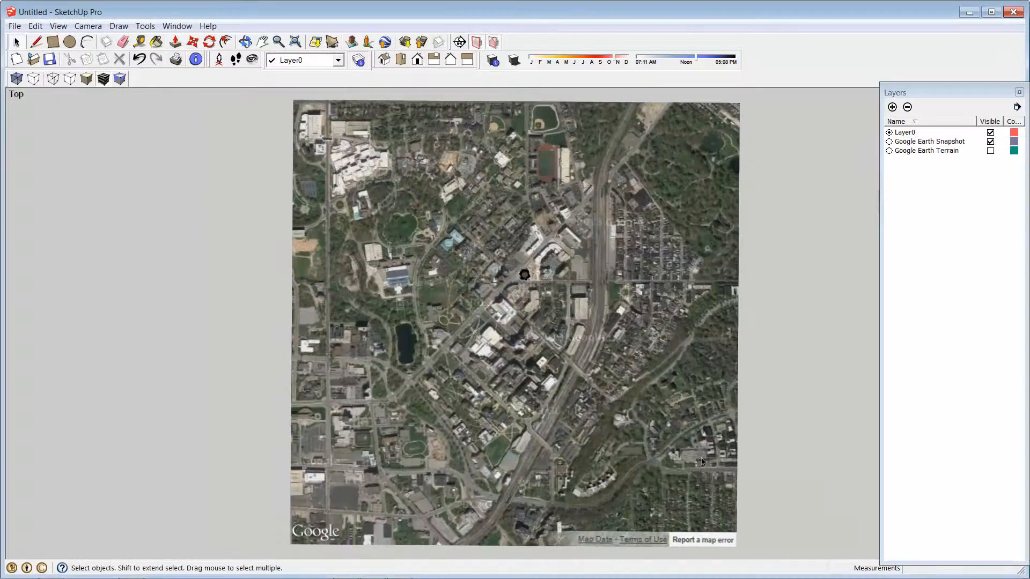
pyautogui.scroll(10, 537, 289)
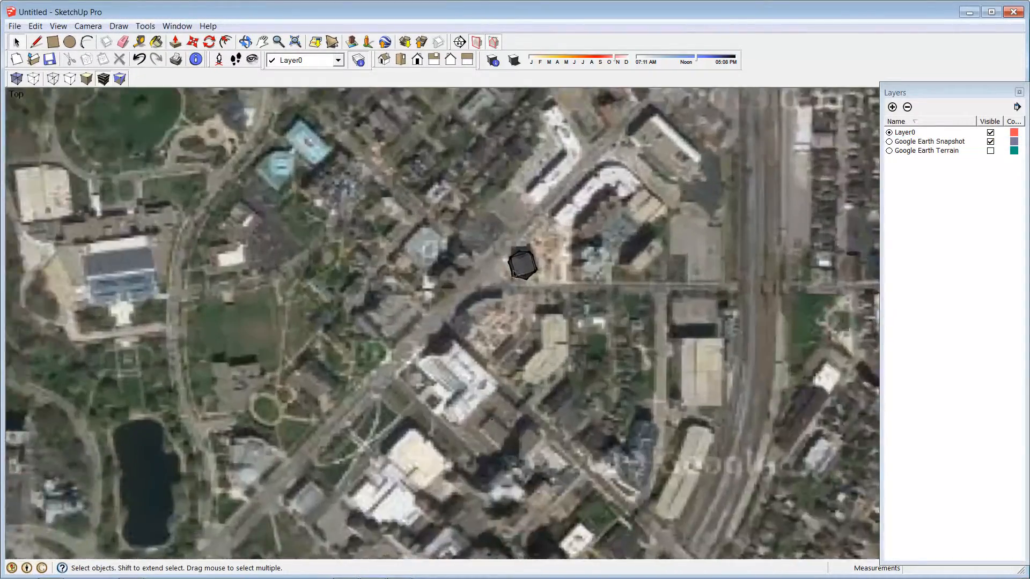
pyautogui.scroll(2, 509, 314)
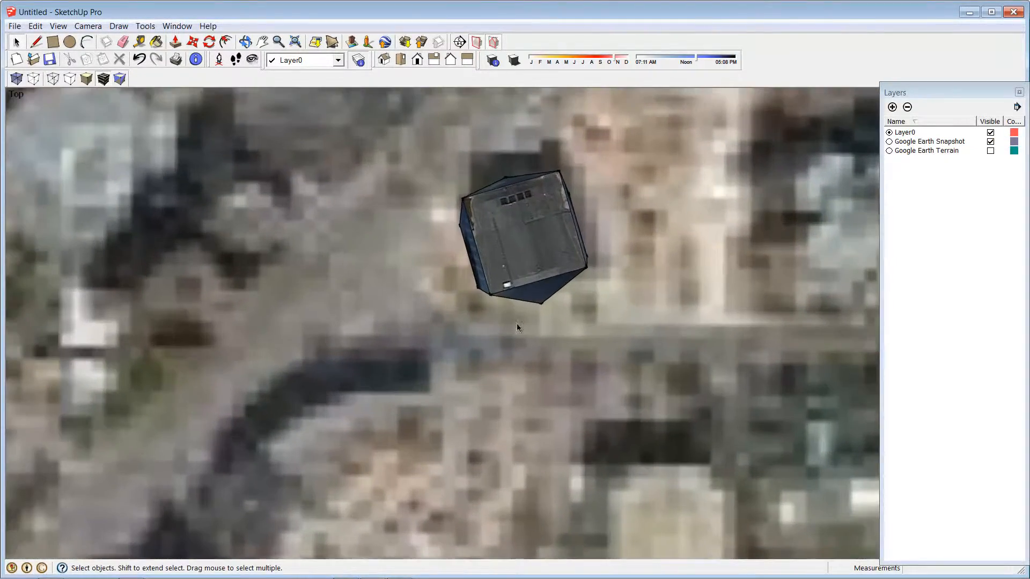
pyautogui.moveTo(516, 321)
pyautogui.mouseDown(button='middle')
pyautogui.moveTo(542, 321)
pyautogui.moveTo(537, 279)
pyautogui.moveTo(616, 273)
pyautogui.moveTo(415, 298)
pyautogui.moveTo(586, 295)
pyautogui.moveTo(324, 283)
pyautogui.moveTo(480, 277)
pyautogui.moveTo(363, 308)
pyautogui.moveTo(429, 333)
pyautogui.moveTo(485, 386)
pyautogui.mouseUp(button='middle')
pyautogui.scroll(-5, 408, 349)
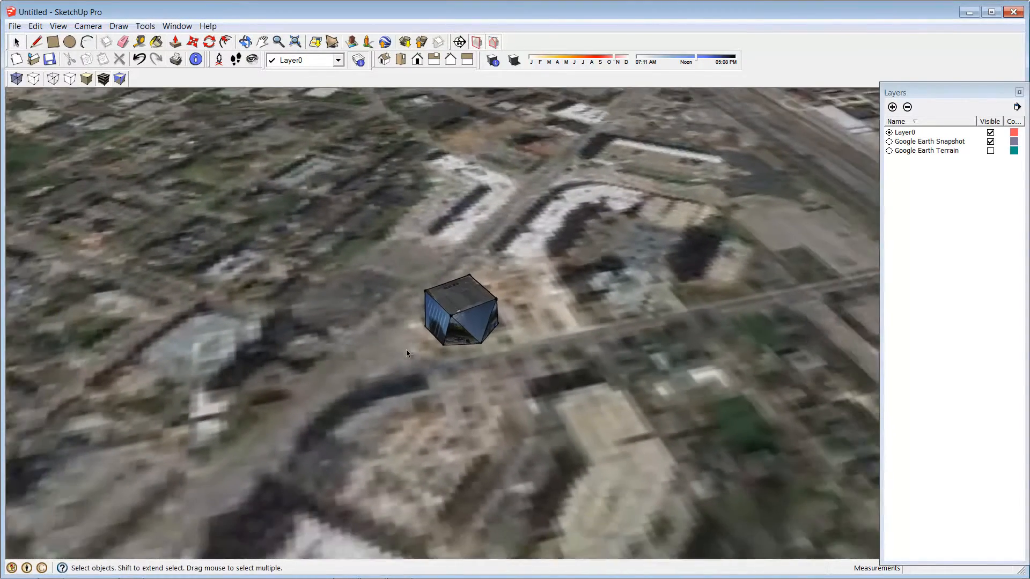
# Switch back to Chrome, open the Building at The Triangle Apartments model from its map marker in a new tab, and close its preview.
pyautogui.hotkey('alt', 'Tab')
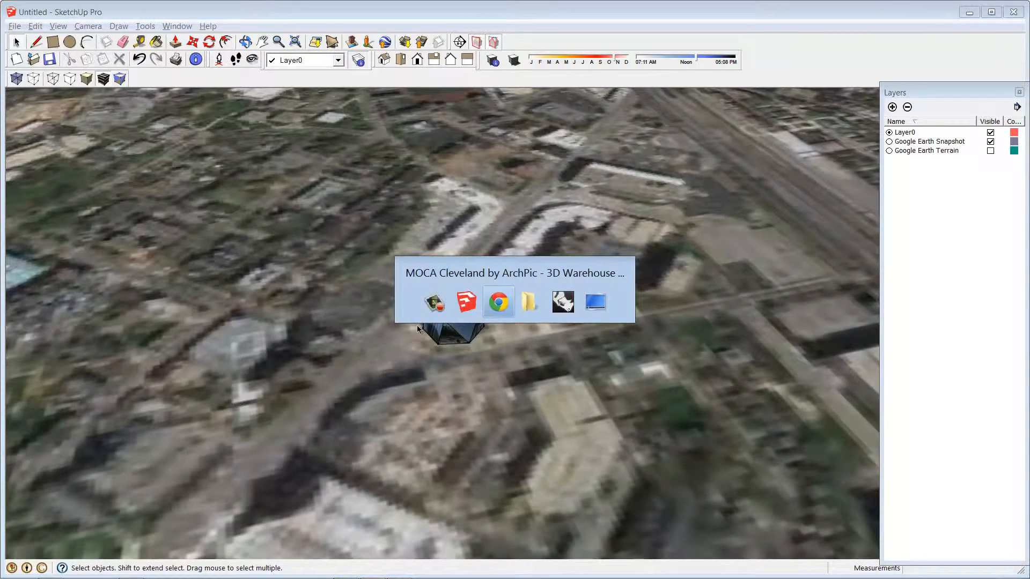
pyautogui.click(490, 304)
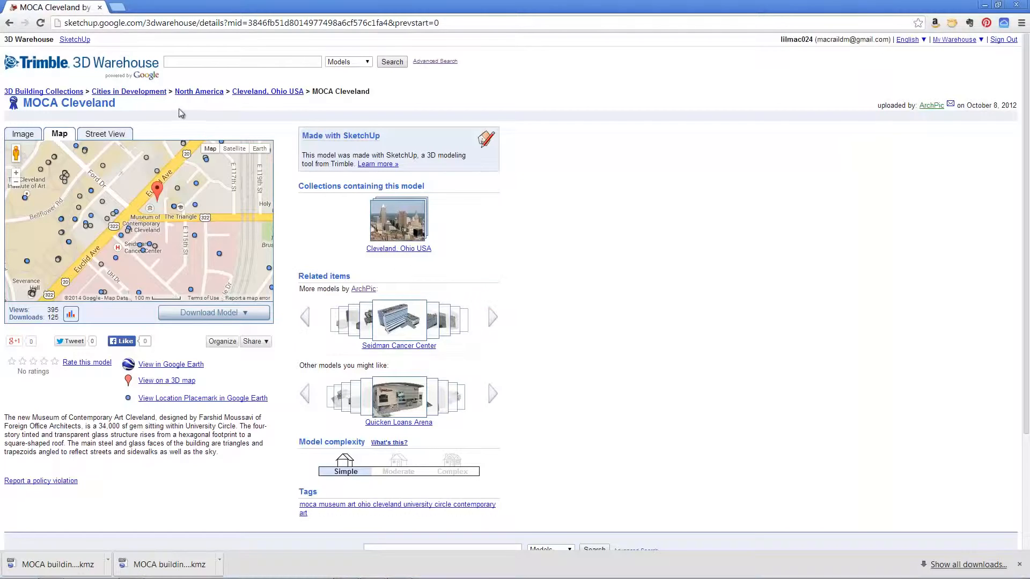
pyautogui.scroll(3, 133, 211)
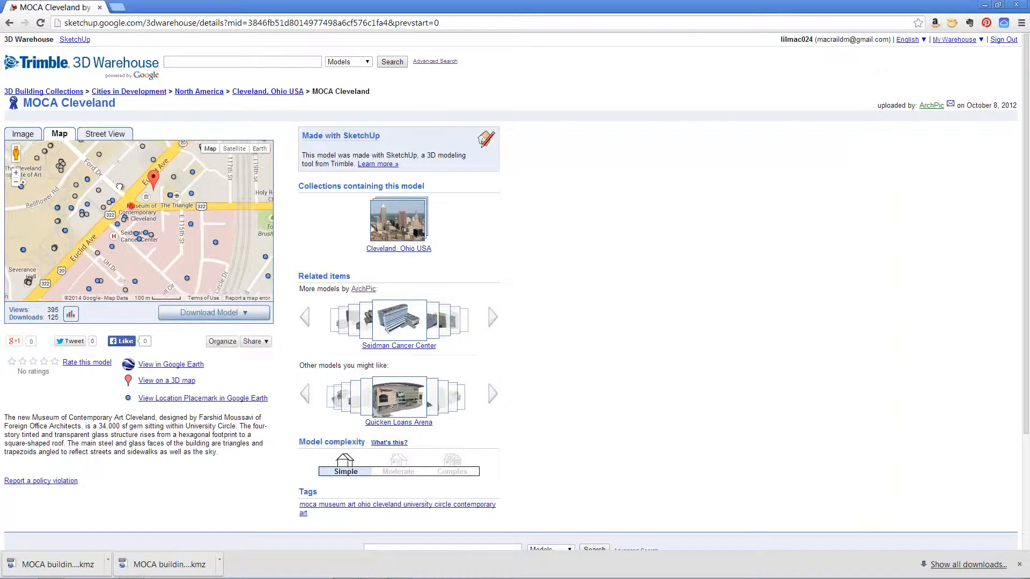
pyautogui.scroll(1, 163, 190)
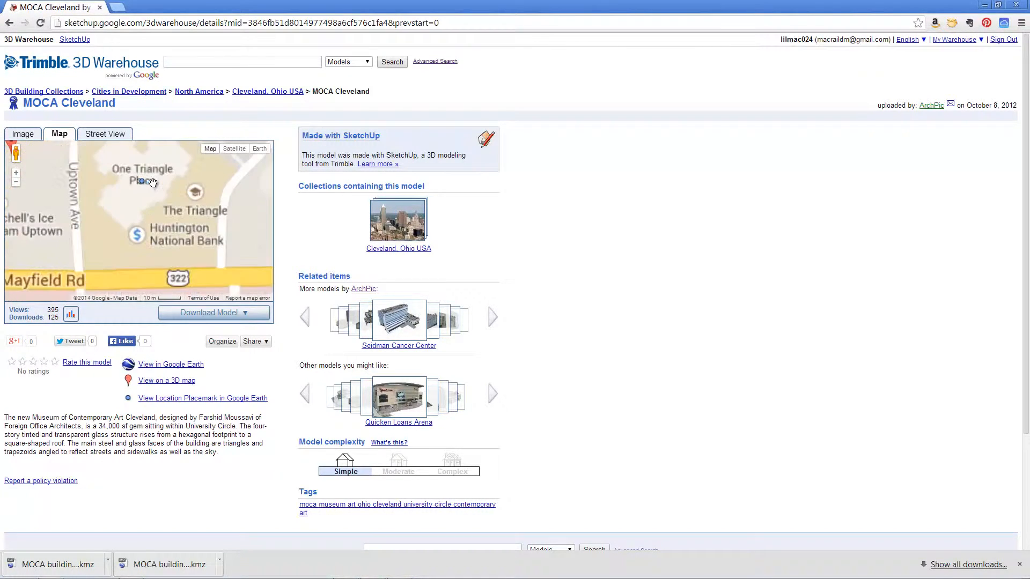
pyautogui.scroll(-1, 152, 211)
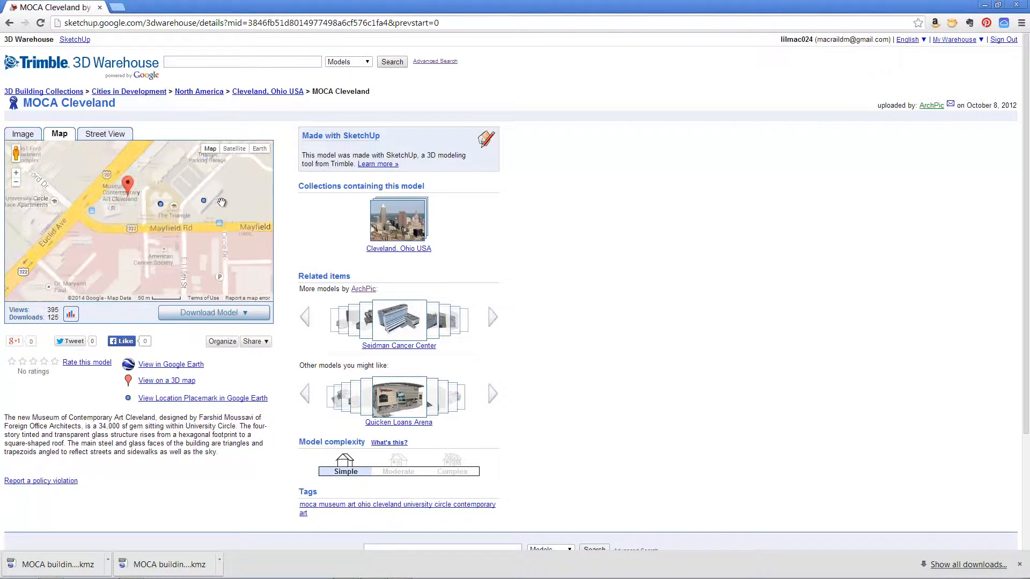
pyautogui.scroll(-1, 204, 203)
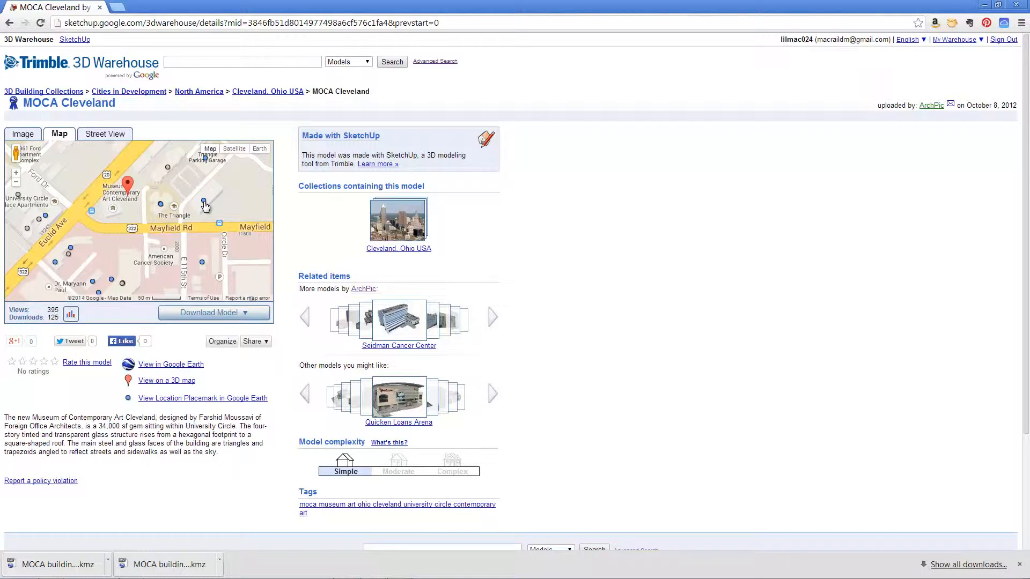
pyautogui.click(204, 203)
pyautogui.rightClick(146, 162)
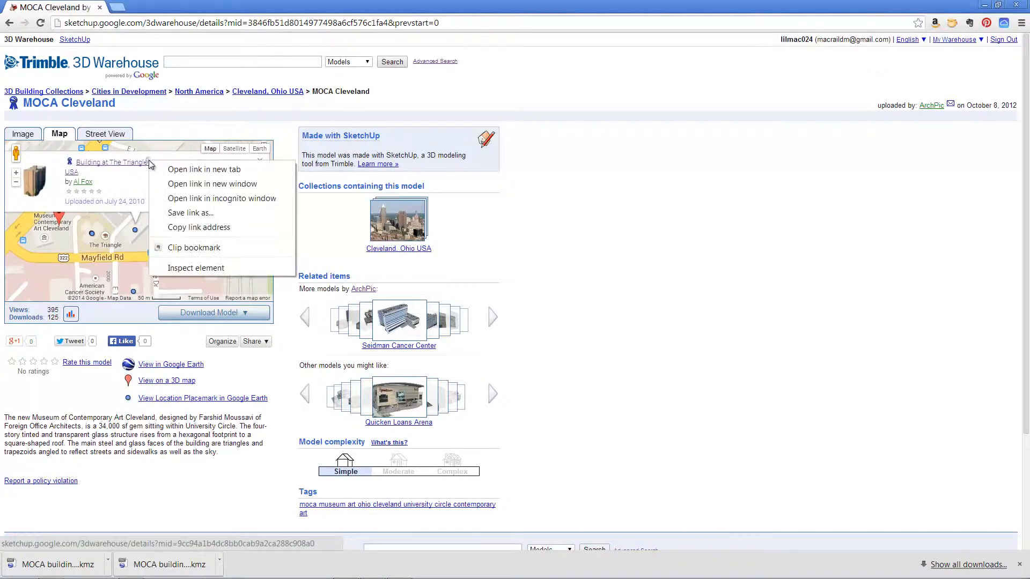
pyautogui.click(204, 170)
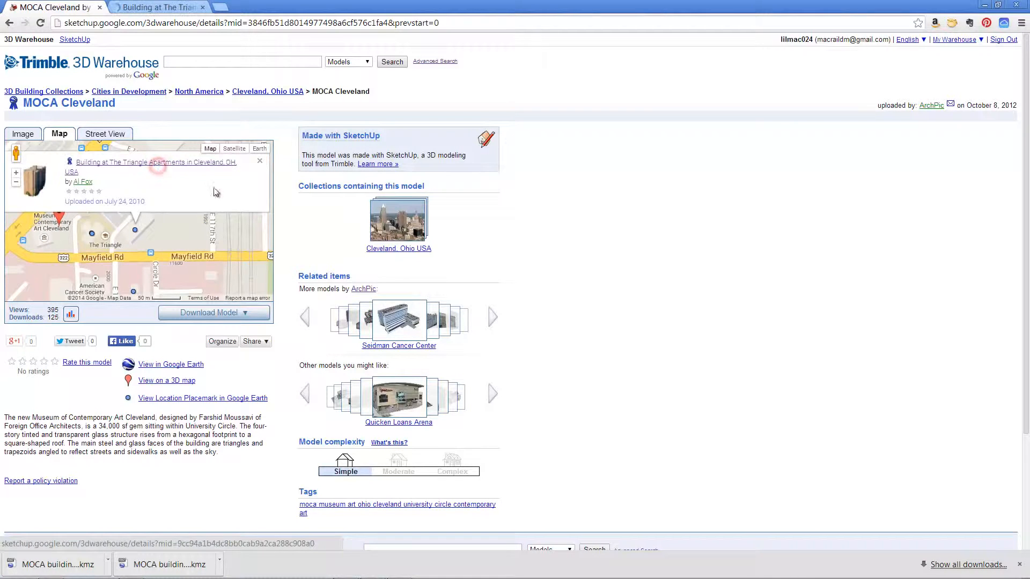
pyautogui.click(260, 165)
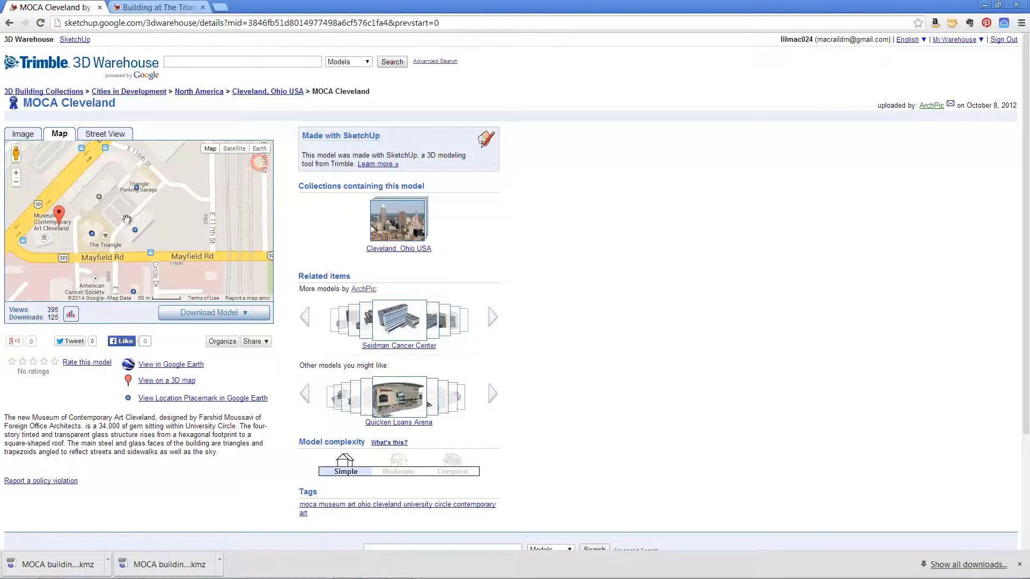
# Open the Parking Garage in Cleveland and Triangle Apartments at University Circle models from their map markers in new browser tabs.
pyautogui.click(137, 186)
pyautogui.rightClick(141, 172)
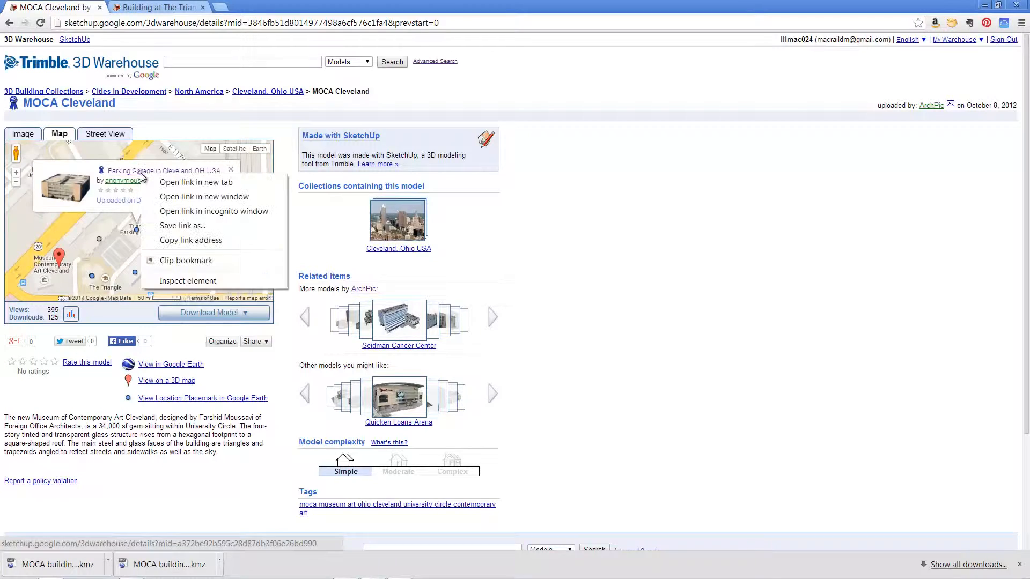
pyautogui.click(172, 186)
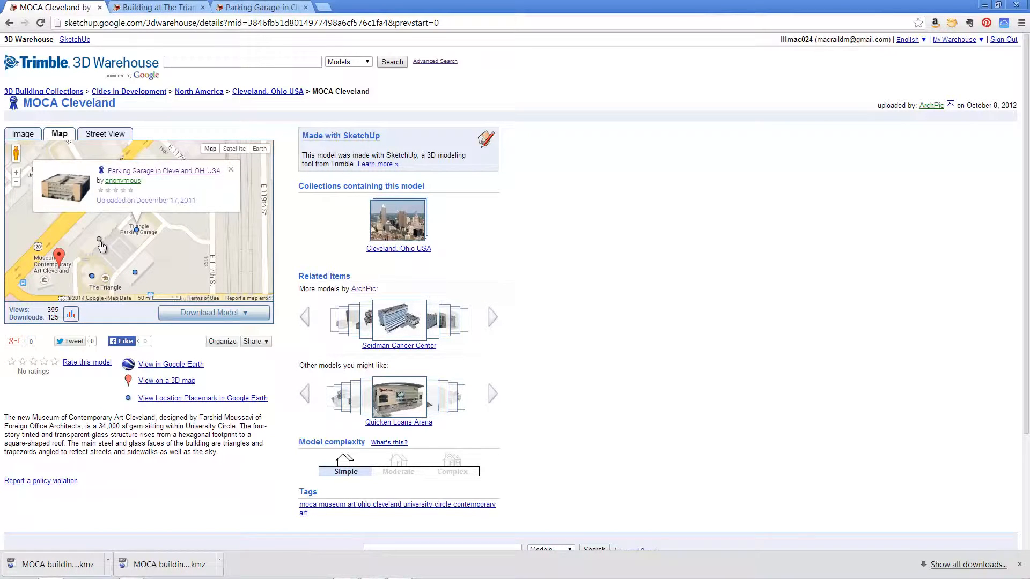
pyautogui.click(99, 240)
pyautogui.rightClick(115, 179)
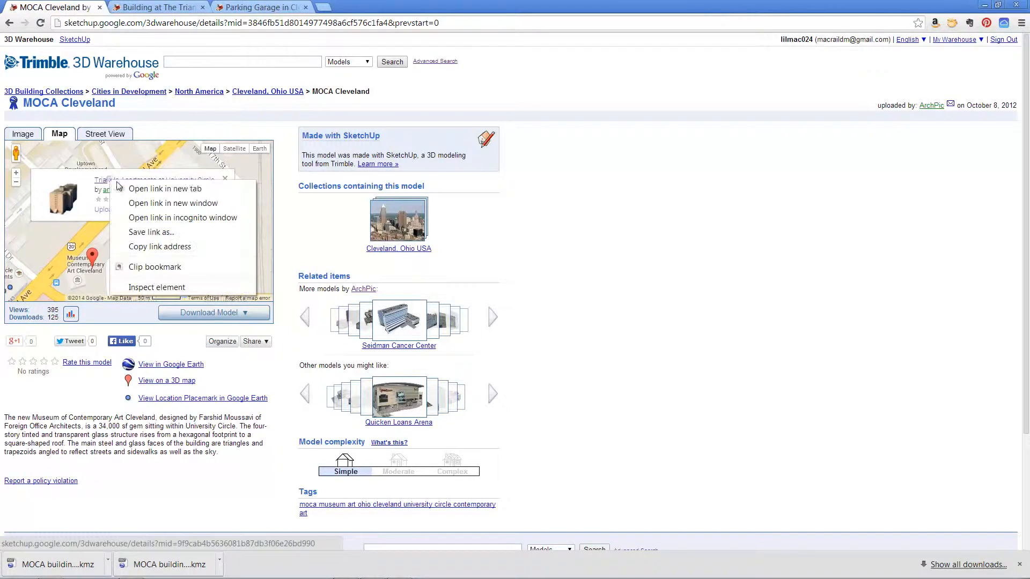
pyautogui.click(123, 184)
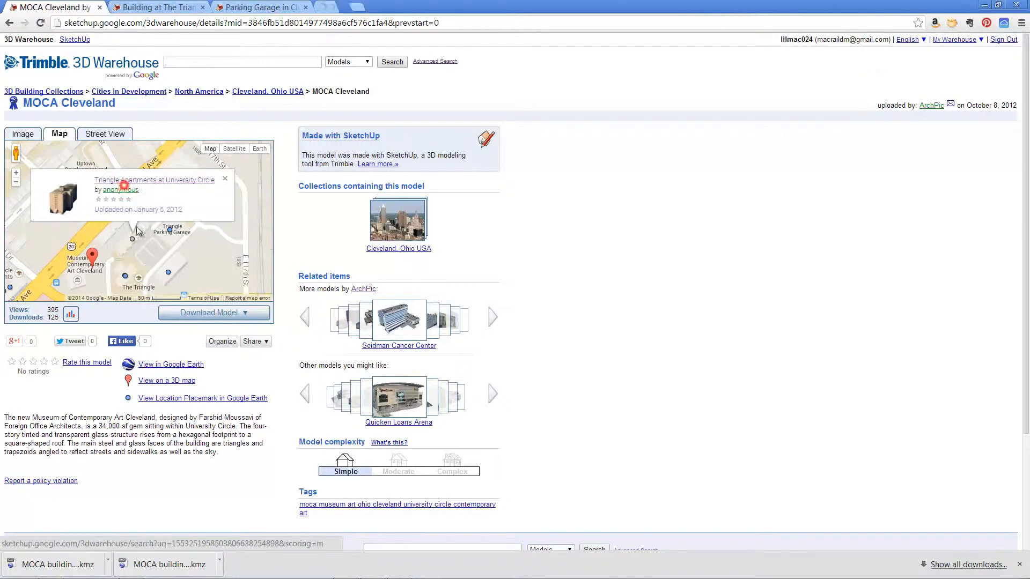
# Open the Building in Cleveland model beside The Triangle from its map marker in a new tab and close its preview.
pyautogui.click(126, 277)
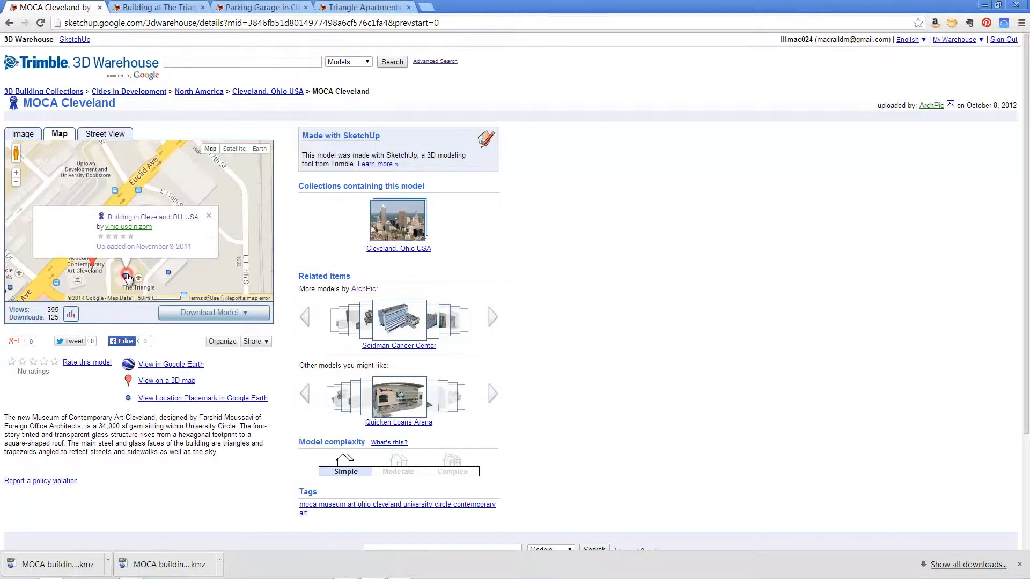
pyautogui.rightClick(127, 219)
pyautogui.click(135, 224)
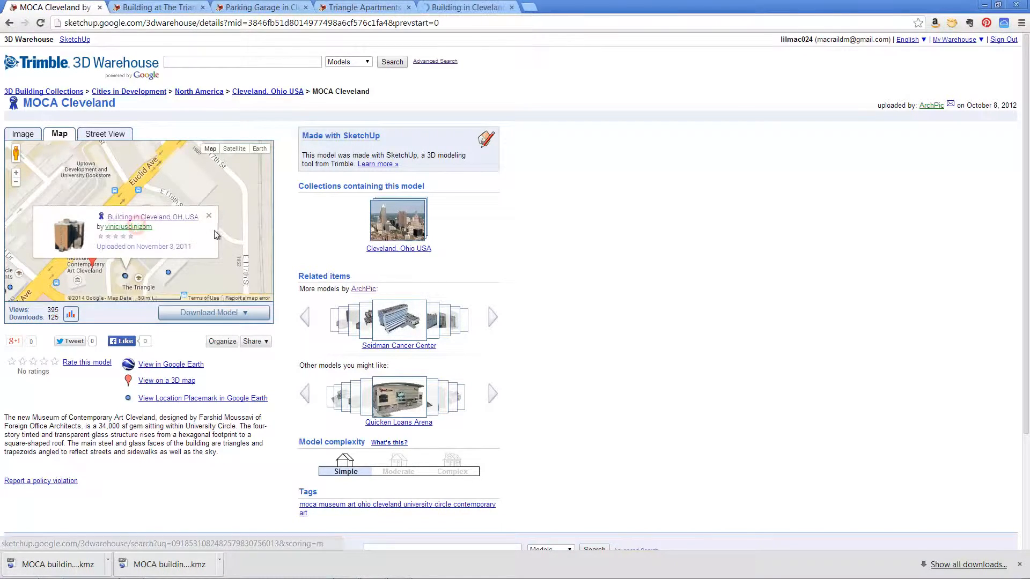
pyautogui.click(208, 216)
# Preview the building models clustered at the Joseph McCullough Center for the Visual Arts from their map markers.
pyautogui.moveTo(207, 232); pyautogui.dragTo(169, 237)
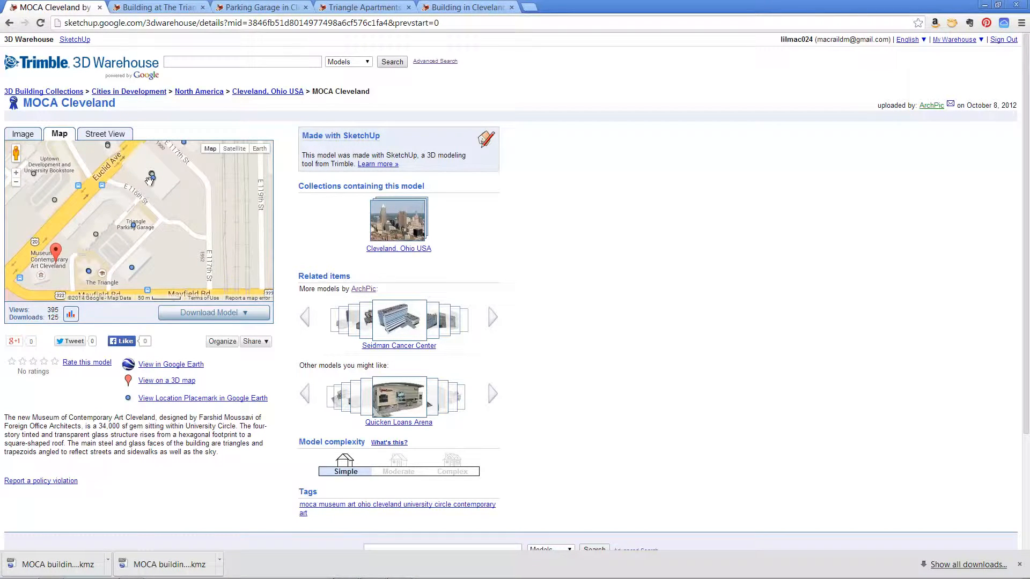
pyautogui.click(153, 179)
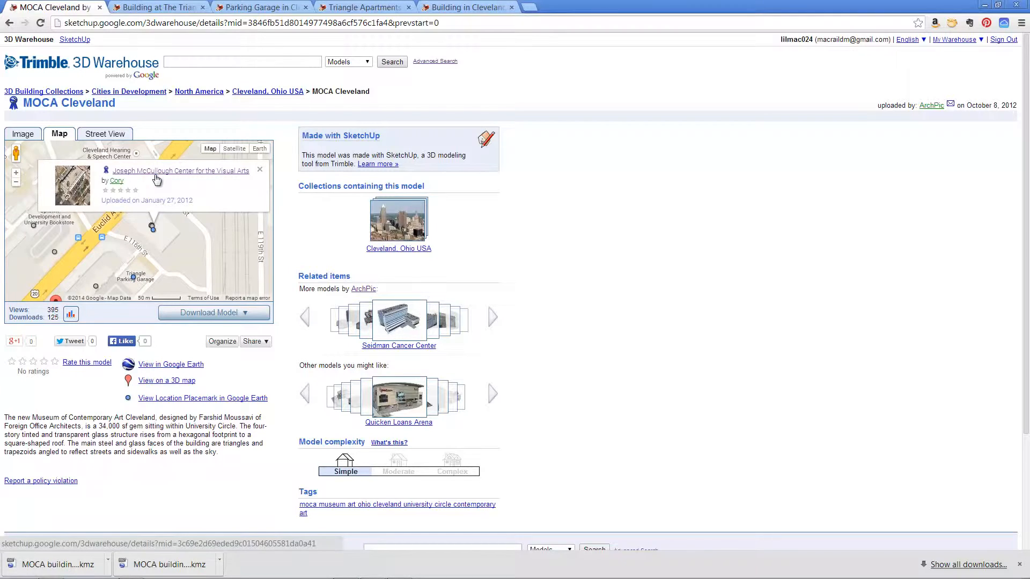
pyautogui.scroll(2, 160, 240)
pyautogui.scroll(2, 123, 183)
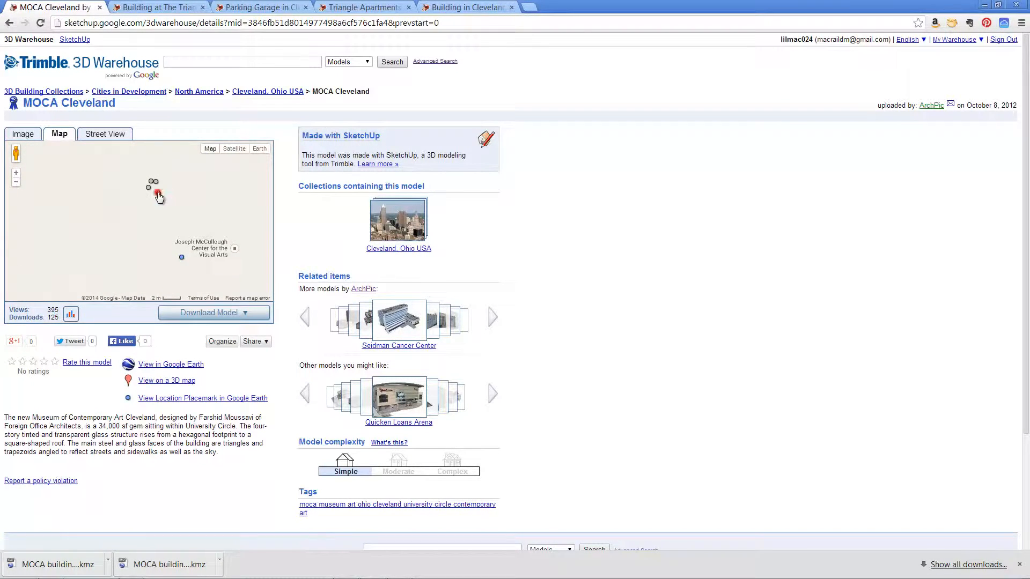
pyautogui.click(158, 194)
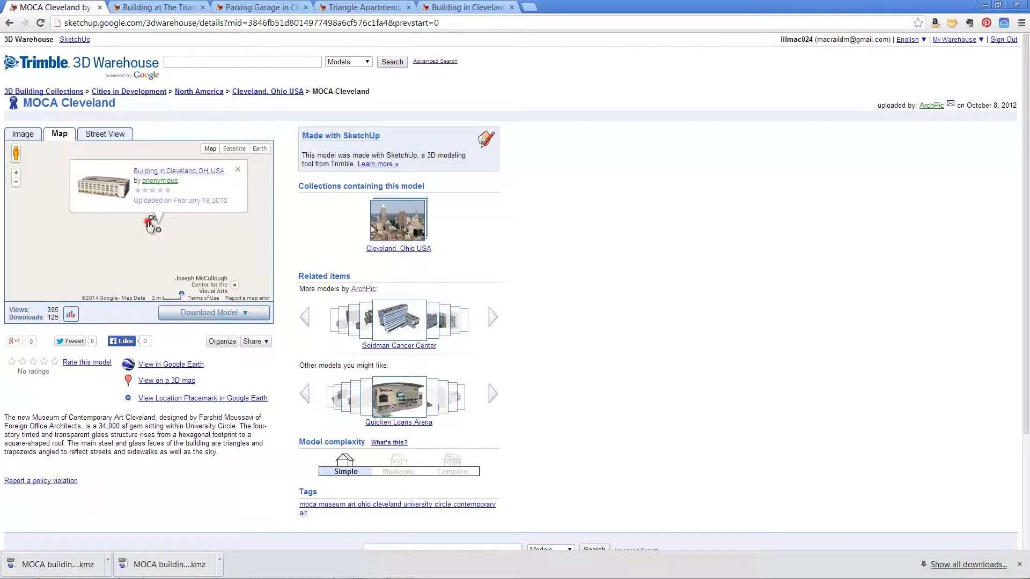
pyautogui.click(151, 223)
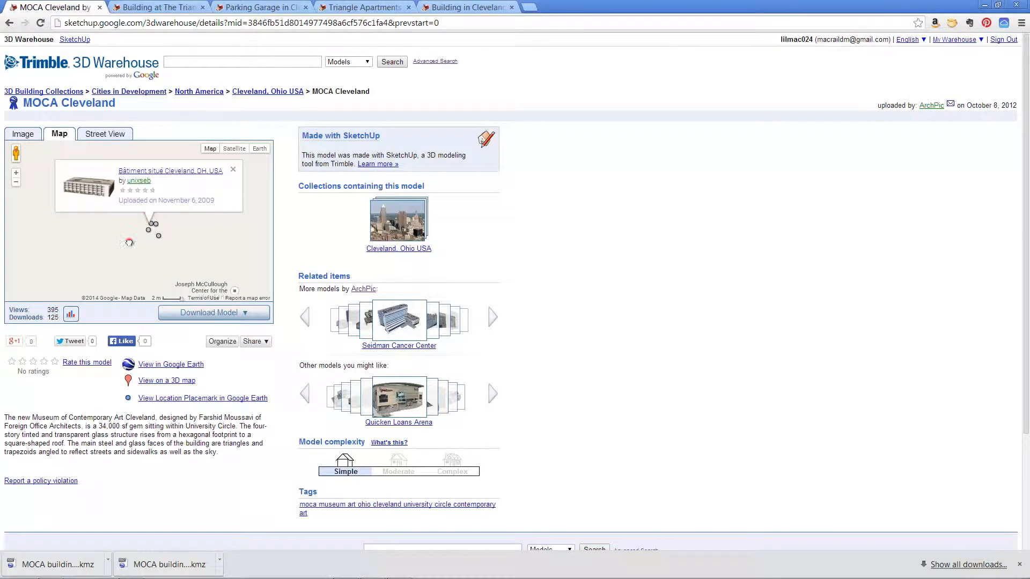
# Open the Joseph McCullough Center for the Visual Arts model page from its map marker and display its download formats.
pyautogui.moveTo(129, 240); pyautogui.dragTo(88, 197)
pyautogui.click(140, 259)
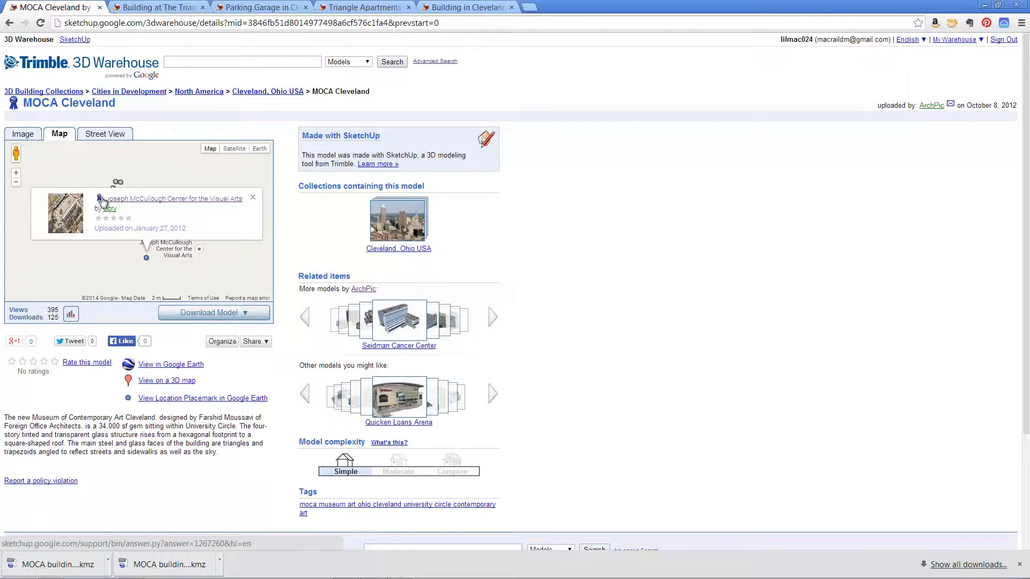
pyautogui.click(153, 198)
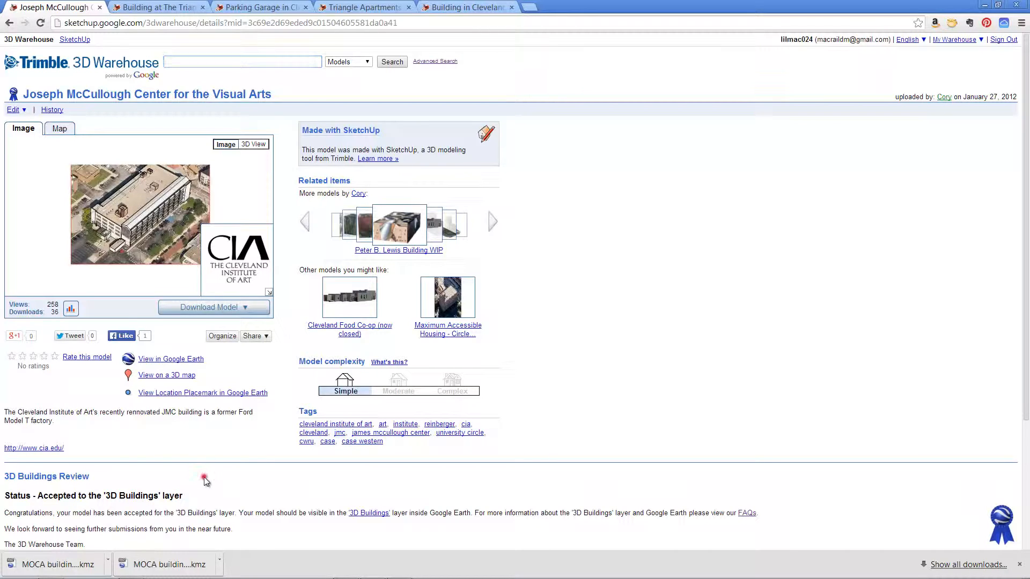
pyautogui.scroll(-2, 208, 467)
pyautogui.scroll(2, 204, 461)
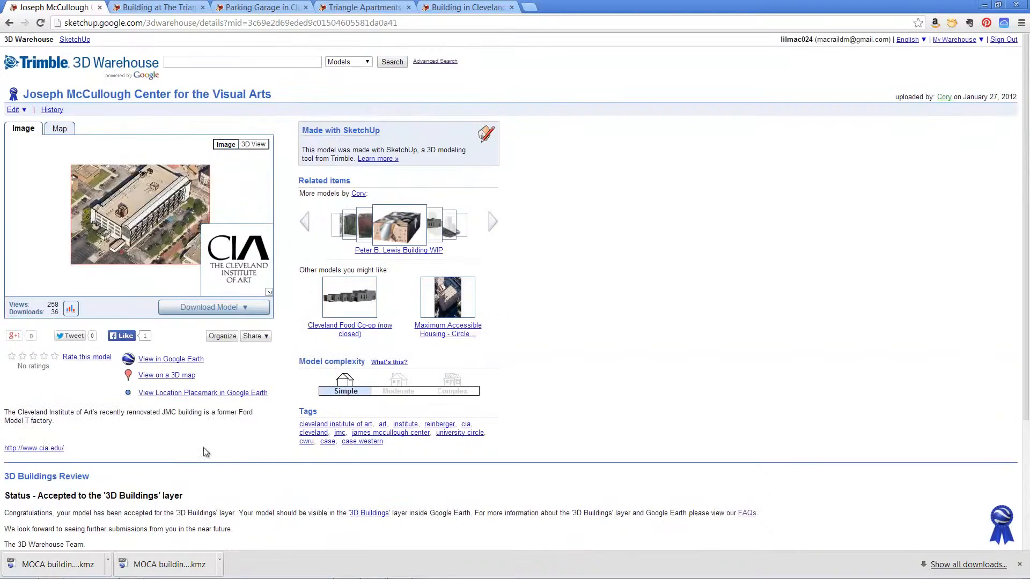
pyautogui.click(237, 307)
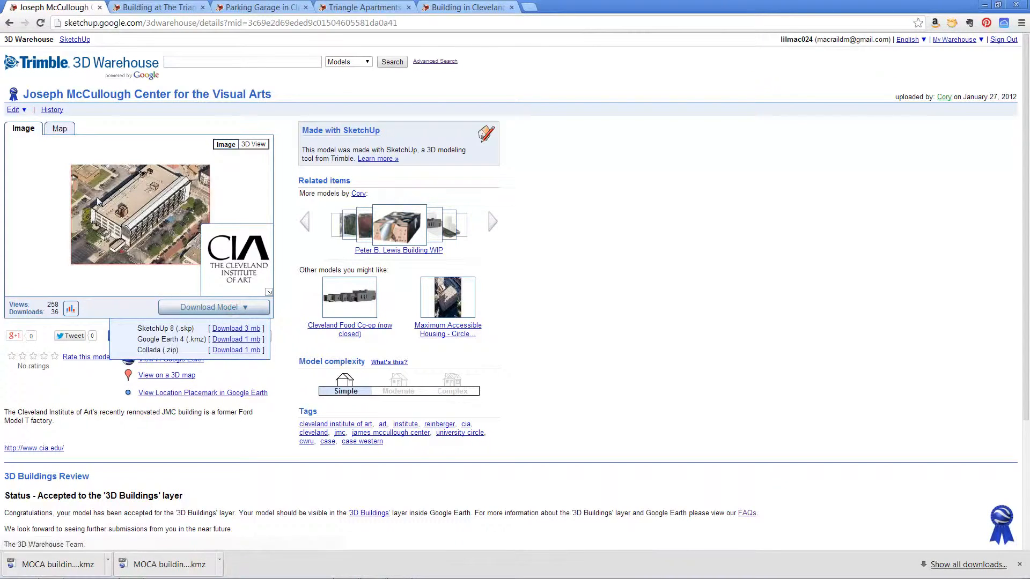
# Examine the Joseph McCullough Center model's location map for other available models around the Triangle Parking Garage and Euclid Avenue.
pyautogui.click(63, 130)
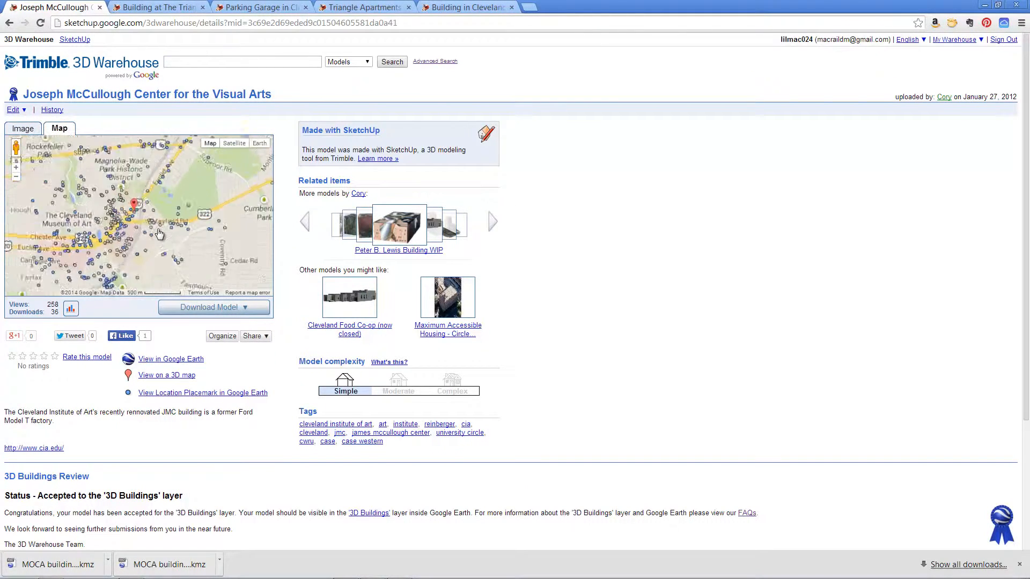
pyautogui.scroll(4, 159, 234)
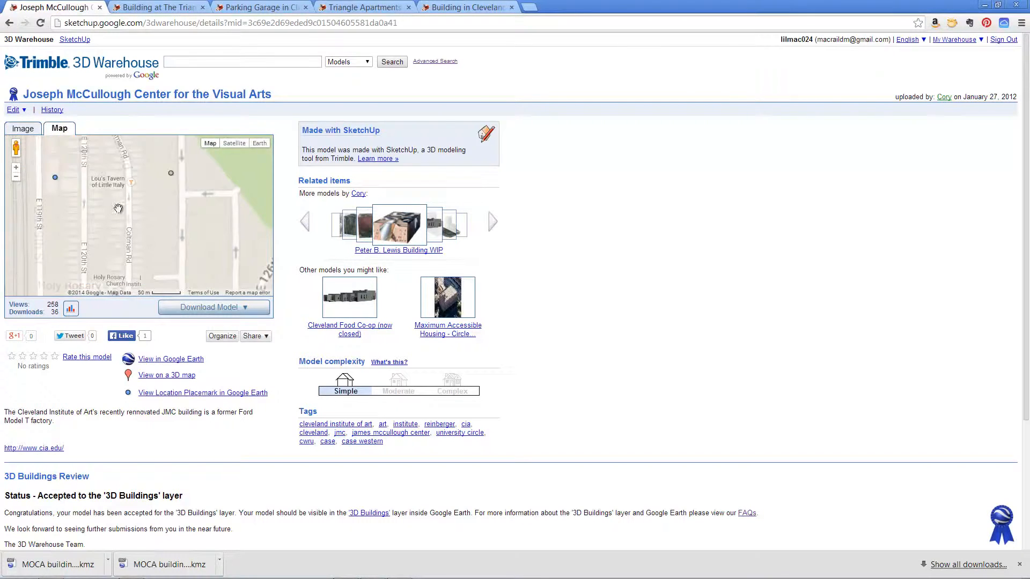
pyautogui.moveTo(109, 212); pyautogui.dragTo(295, 238)
pyautogui.moveTo(160, 242); pyautogui.dragTo(239, 192)
pyautogui.scroll(1, 90, 235)
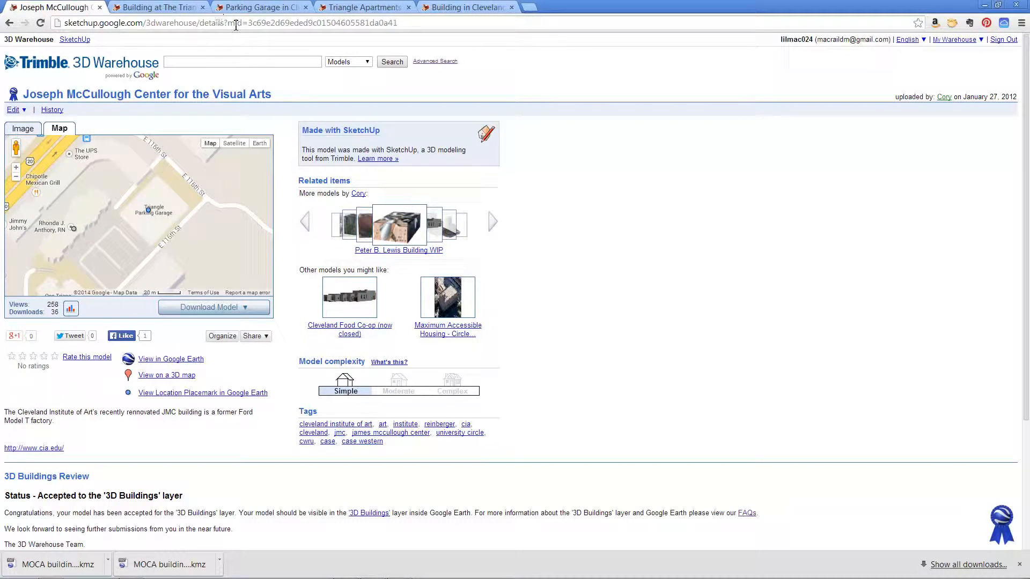
pyautogui.moveTo(216, 249); pyautogui.dragTo(221, 223)
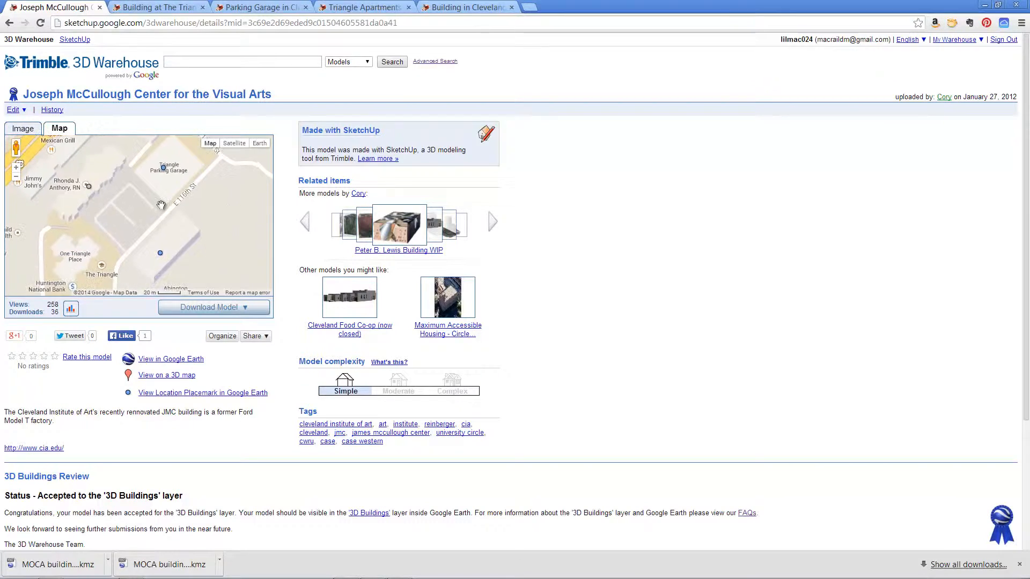
pyautogui.scroll(-3, 221, 223)
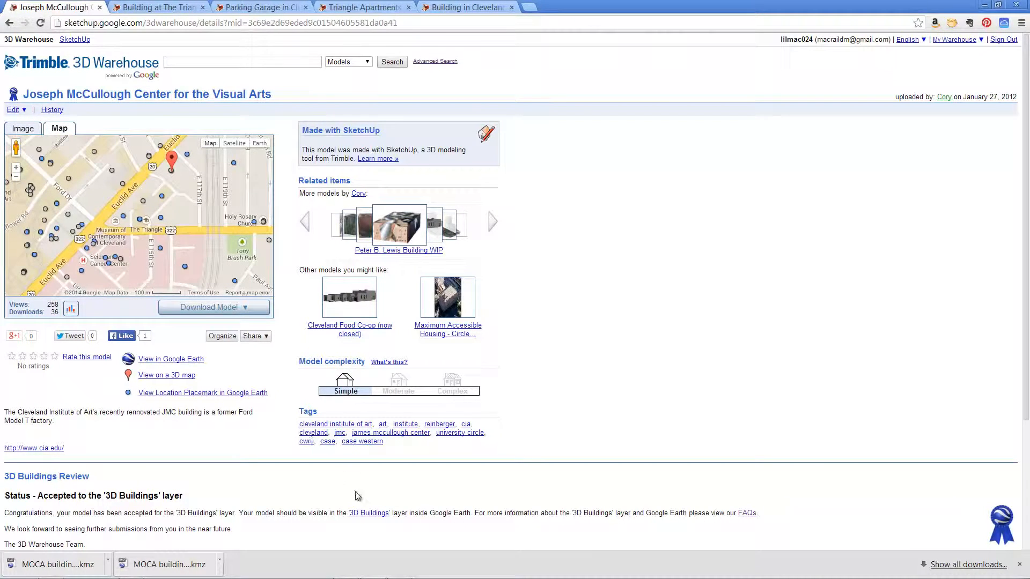
pyautogui.moveTo(206, 269); pyautogui.dragTo(211, 247)
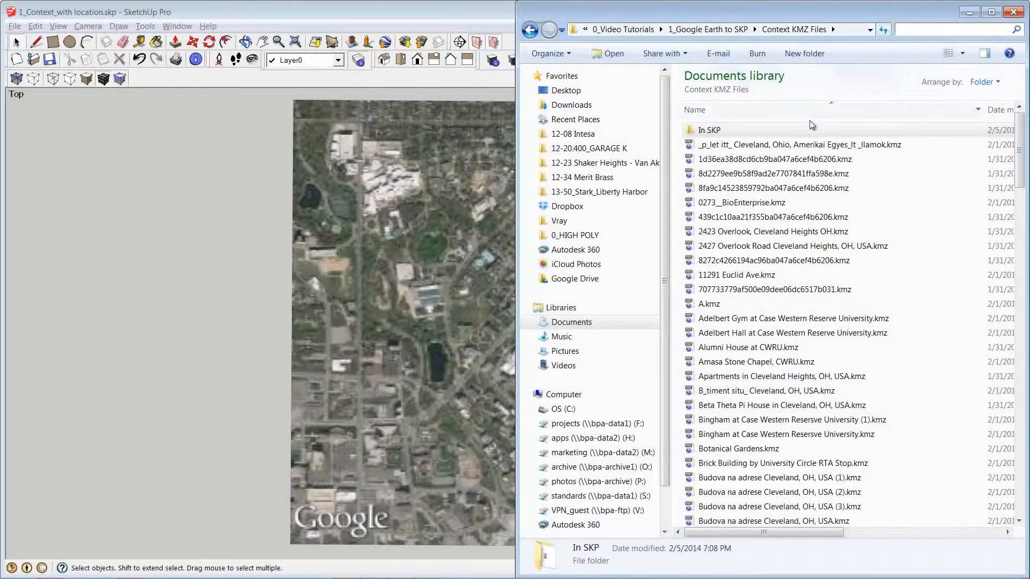
# Review the collected models in the Context KMZ Files folder, check its In SKP subfolder, and return to the main folder.
pyautogui.click(778, 159)
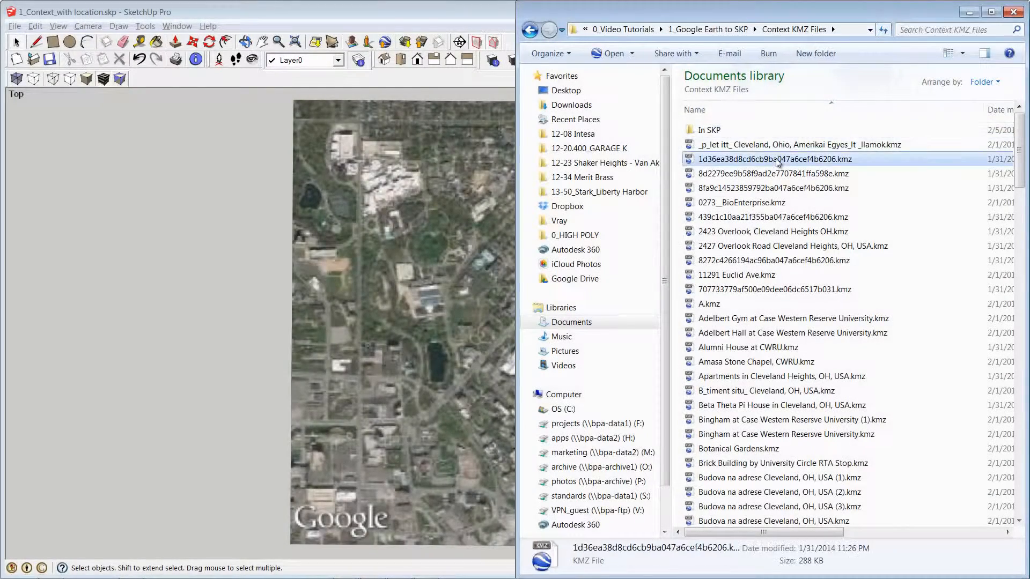
pyautogui.scroll(-3, 777, 161)
pyautogui.scroll(-16, 777, 161)
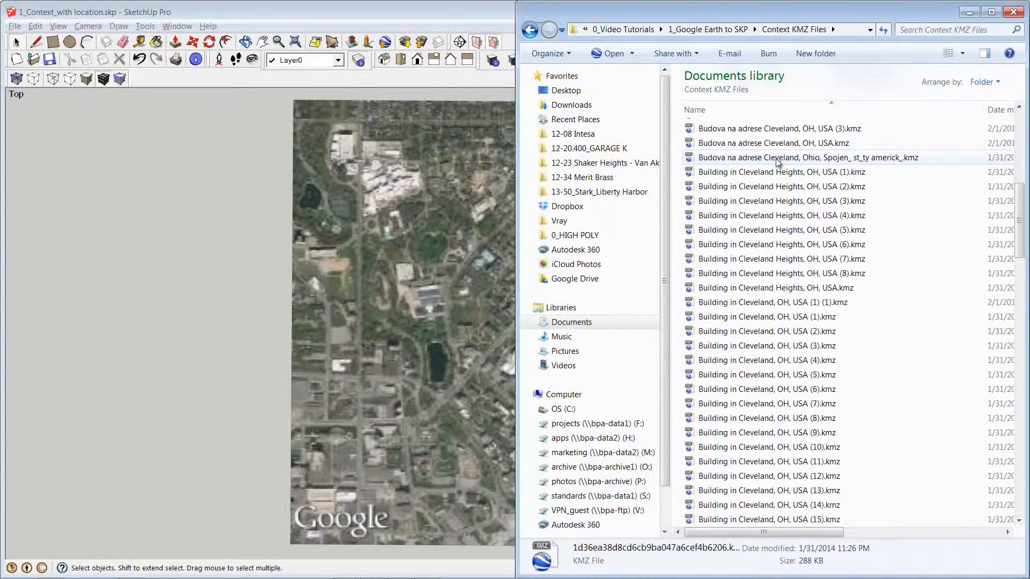
pyautogui.scroll(-20, 778, 161)
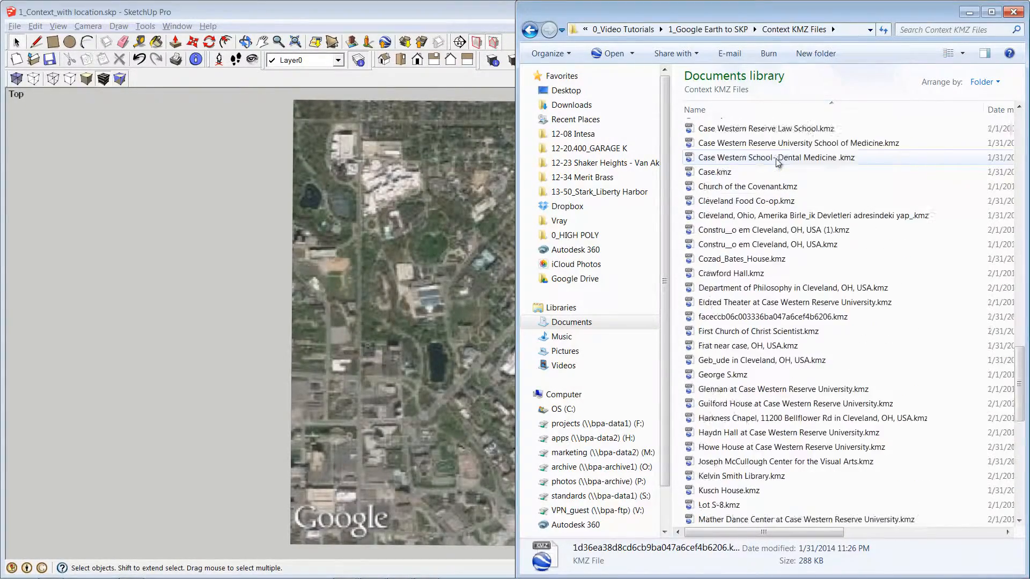
pyautogui.scroll(-1, 777, 163)
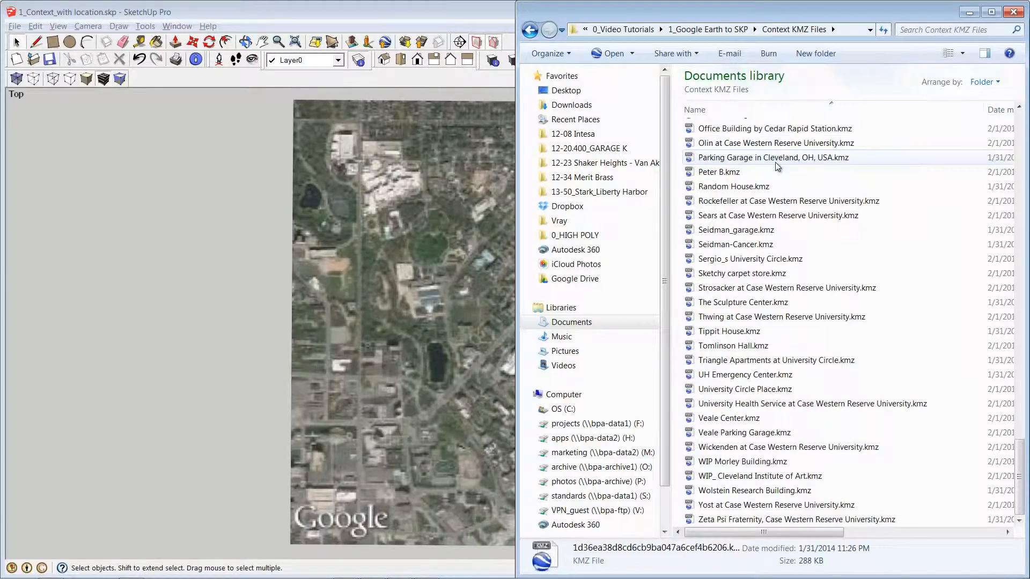
pyautogui.scroll(13, 776, 165)
pyautogui.scroll(20, 776, 166)
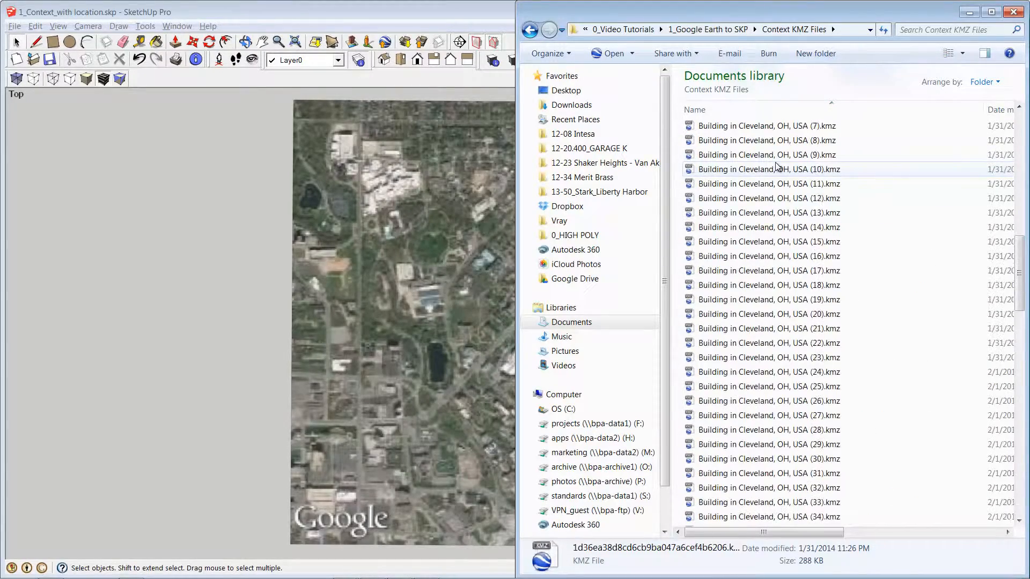
pyautogui.scroll(4, 777, 165)
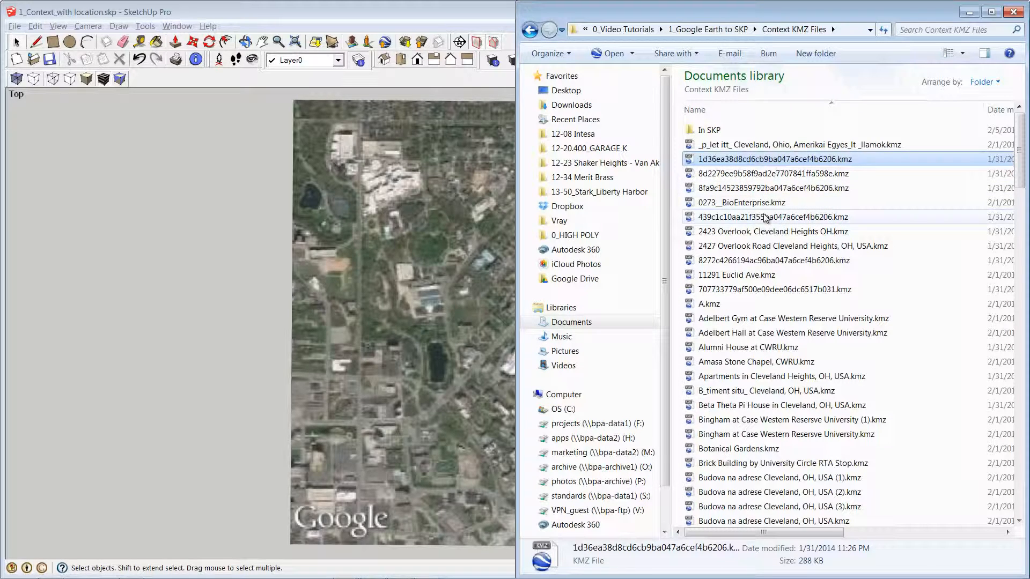
pyautogui.doubleClick(710, 132)
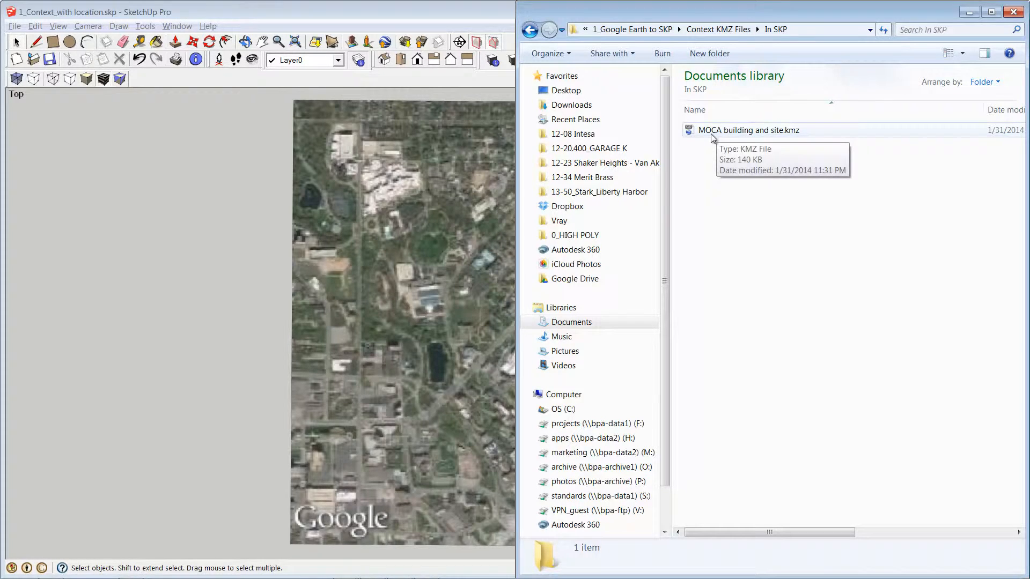
pyautogui.click(708, 32)
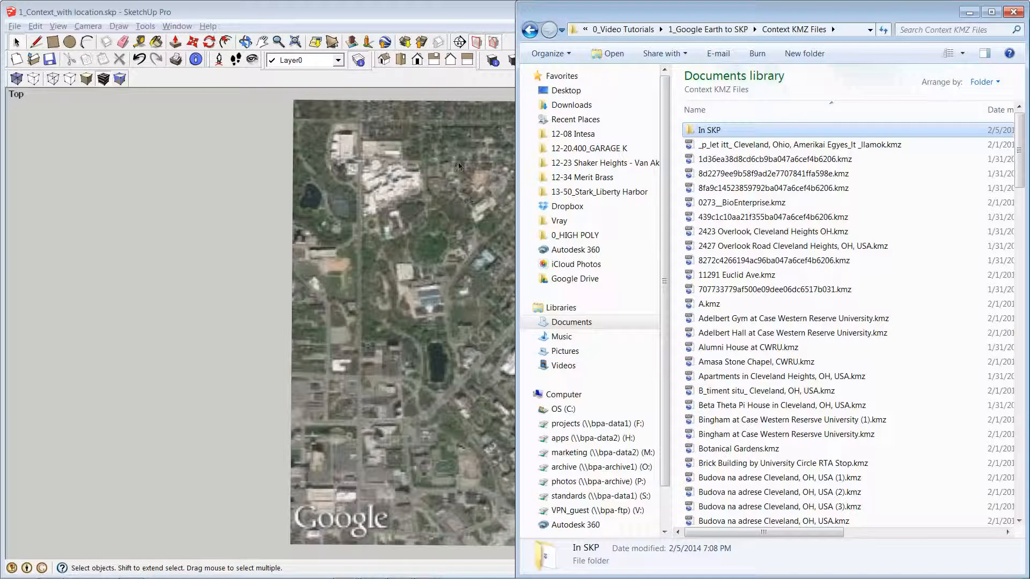
# Maximize SketchUp and import _p_let itt_ Cleveland, Ohio, Amerikai Egyes_lt _llamok.kmz from Context KMZ Files, preserving its geo-location.
pyautogui.doubleClick(150, 10)
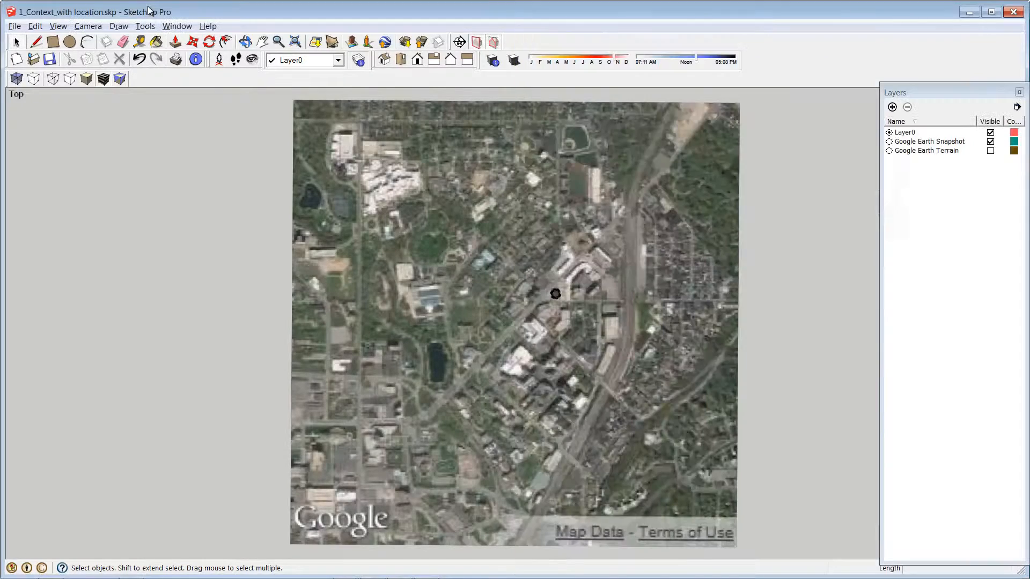
pyautogui.click(13, 27)
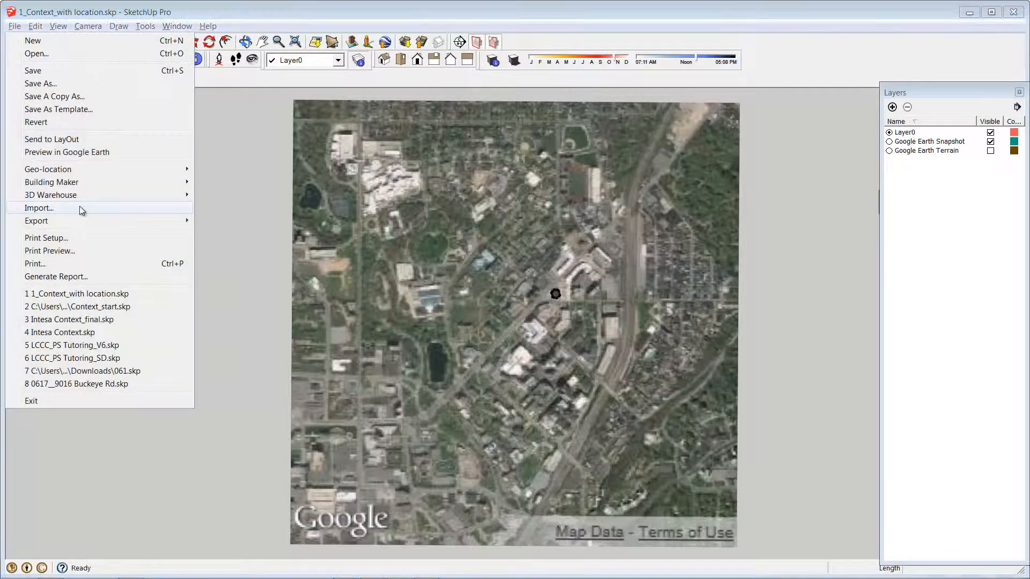
pyautogui.click(47, 208)
pyautogui.click(460, 236)
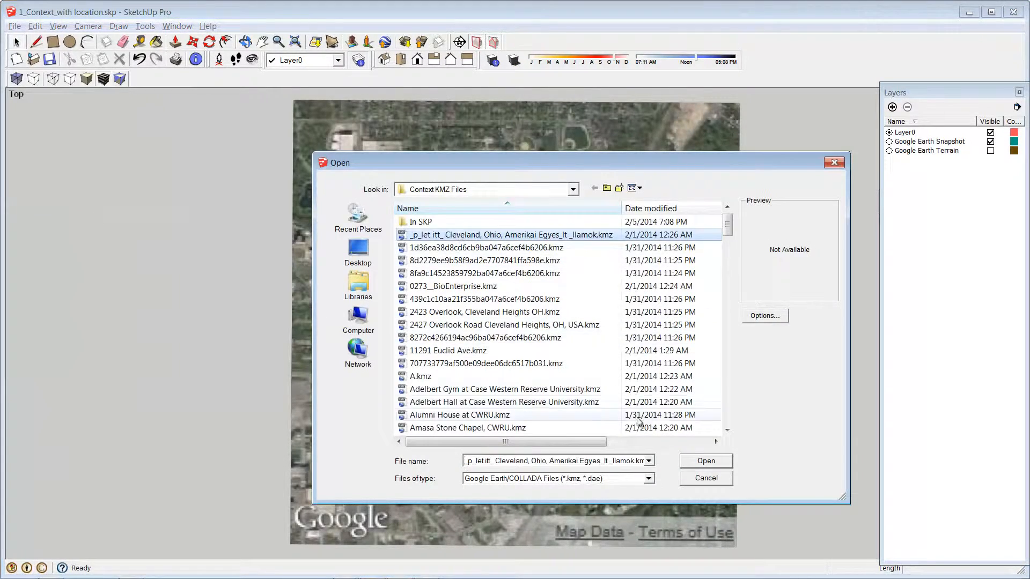
pyautogui.click(687, 462)
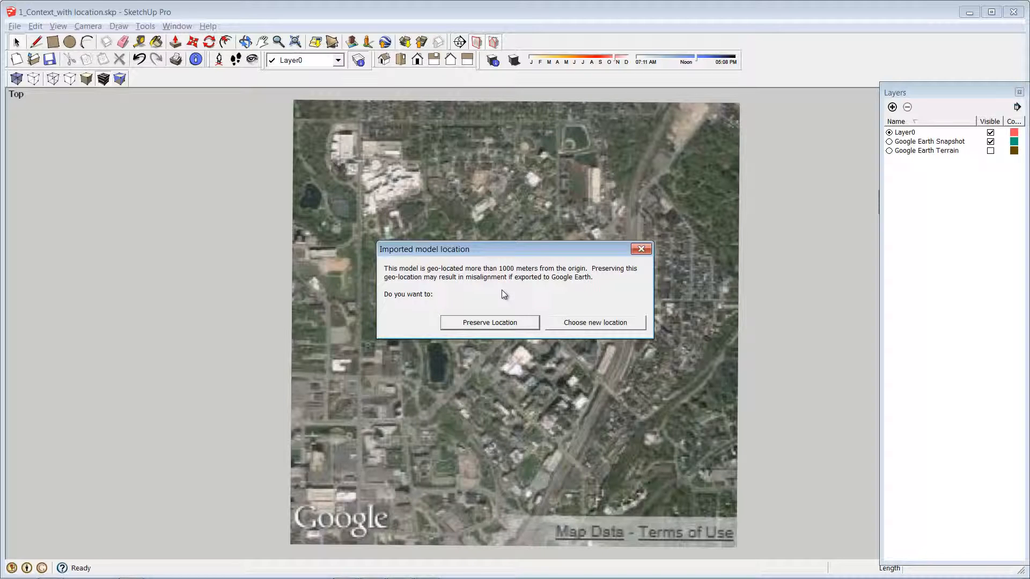
pyautogui.click(496, 324)
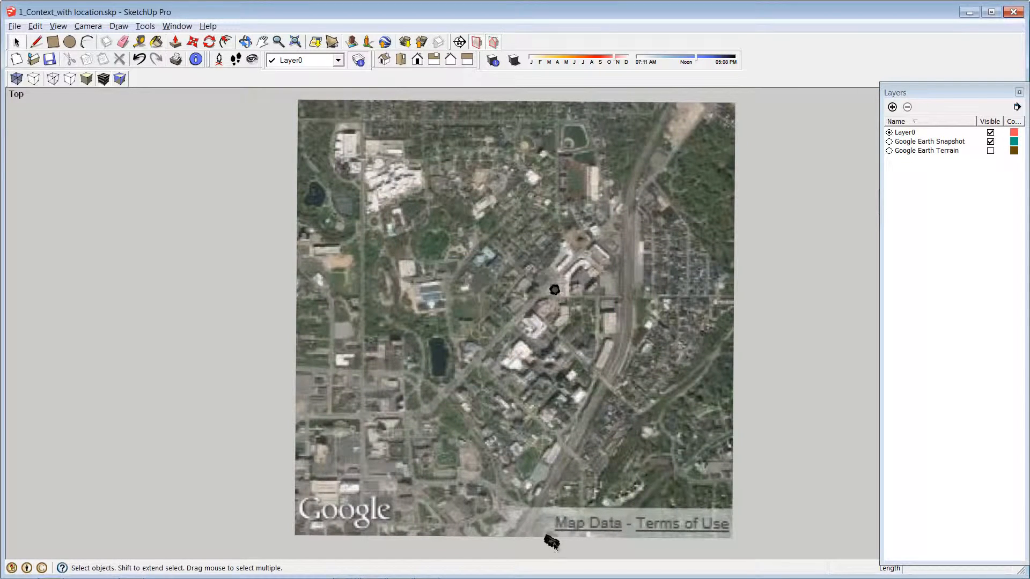
# Add a second aerial imagery tile south of the existing one, with its selected region shortened from the southern edge.
pyautogui.click(15, 25)
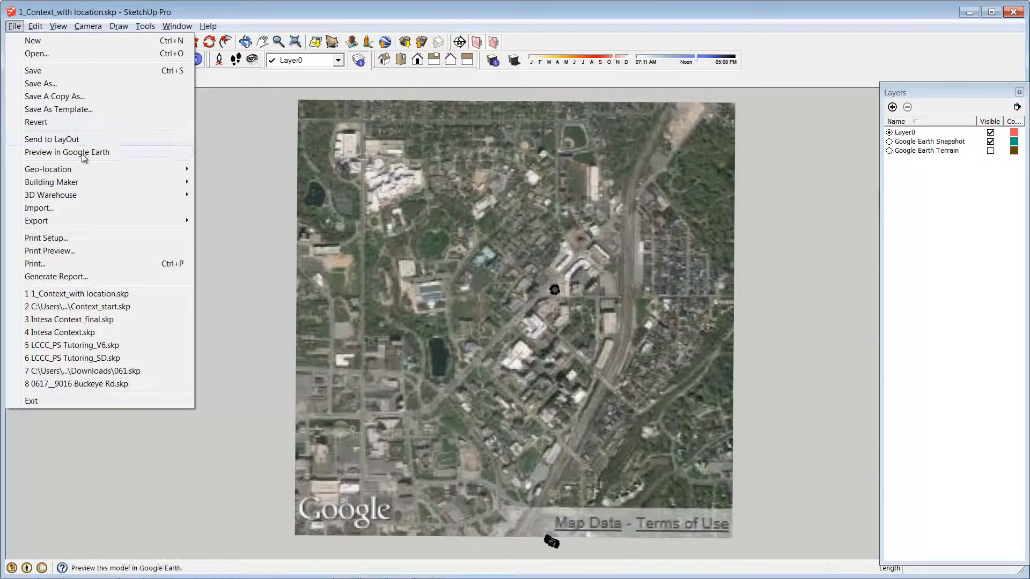
pyautogui.moveTo(83, 174)
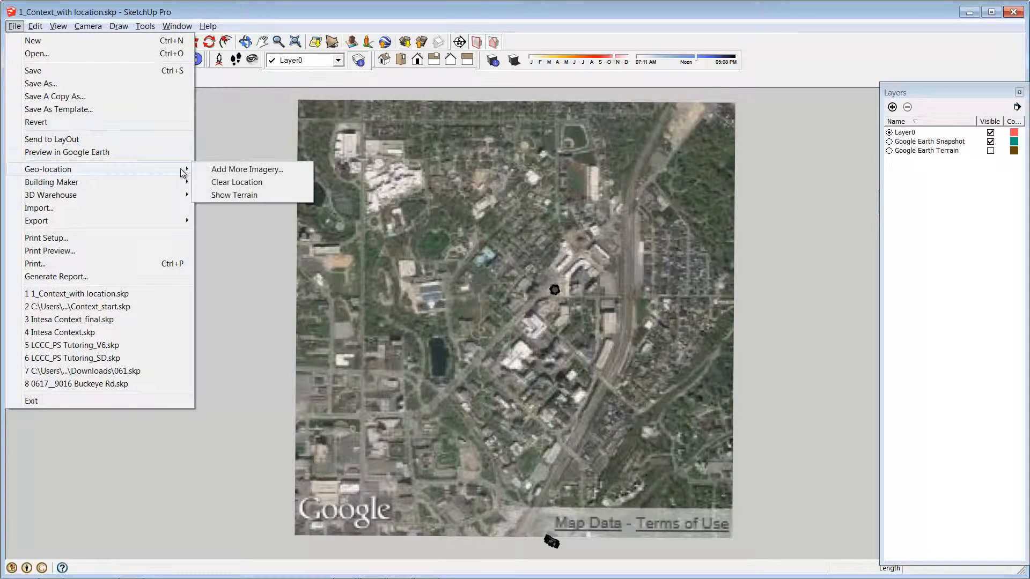
pyautogui.click(229, 170)
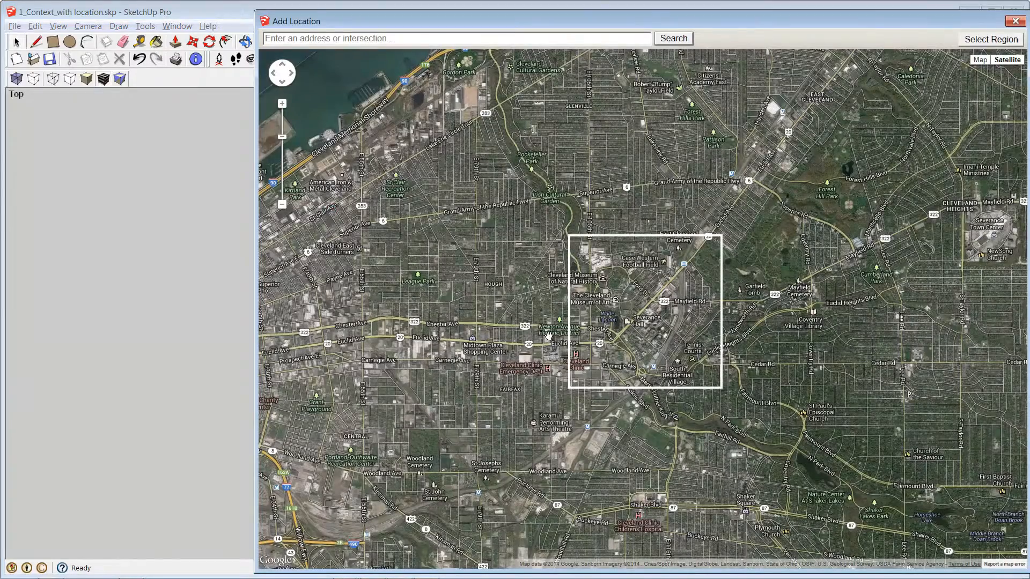
pyautogui.moveTo(952, 24); pyautogui.dragTo(840, 39)
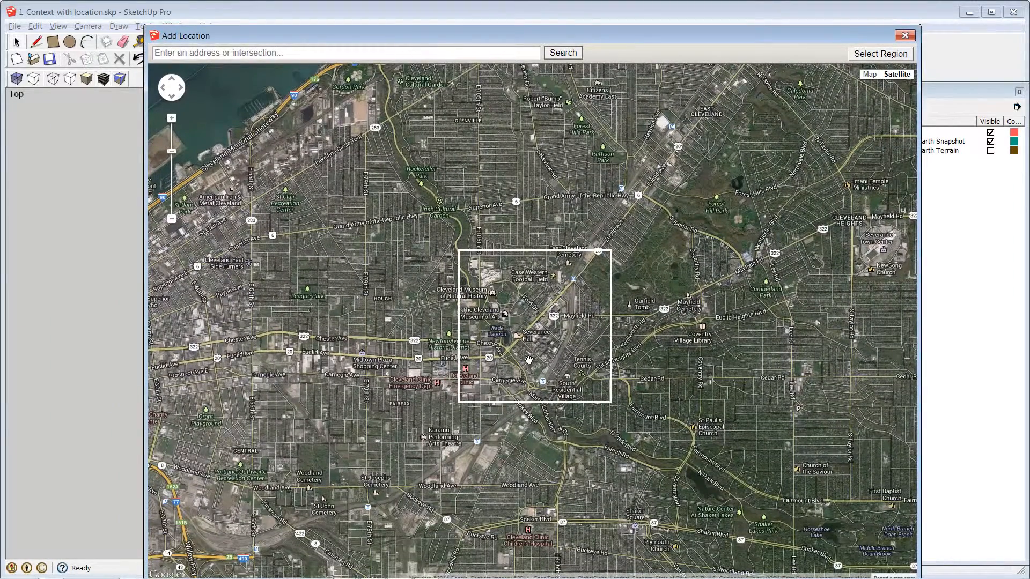
pyautogui.moveTo(528, 360); pyautogui.dragTo(537, 272)
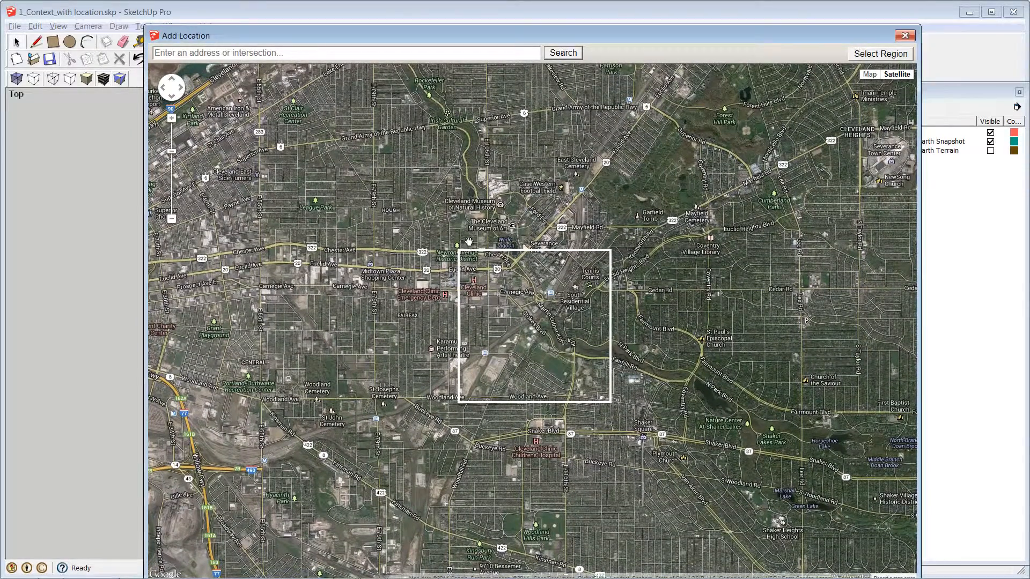
pyautogui.click(902, 56)
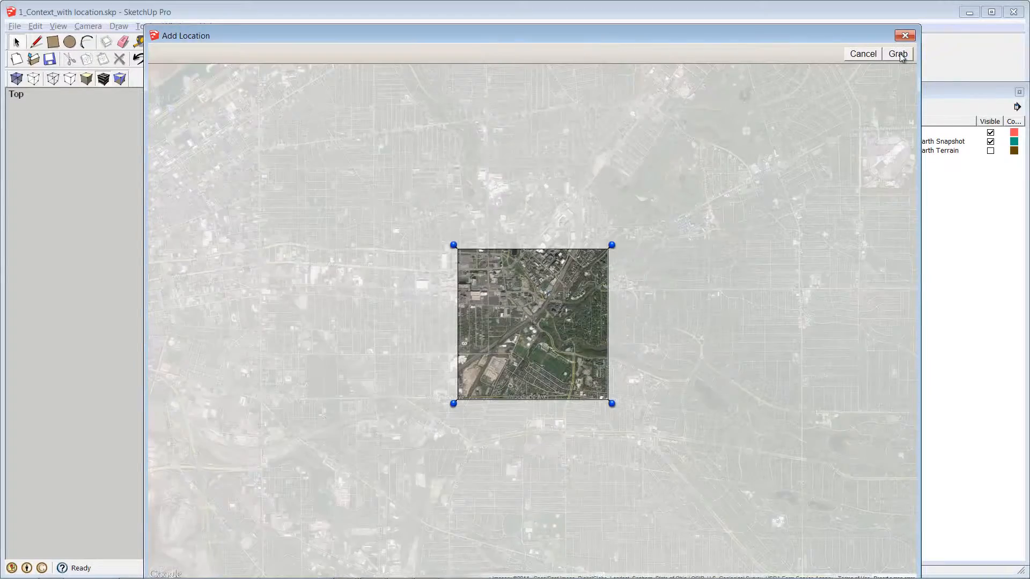
pyautogui.moveTo(612, 403); pyautogui.dragTo(611, 367)
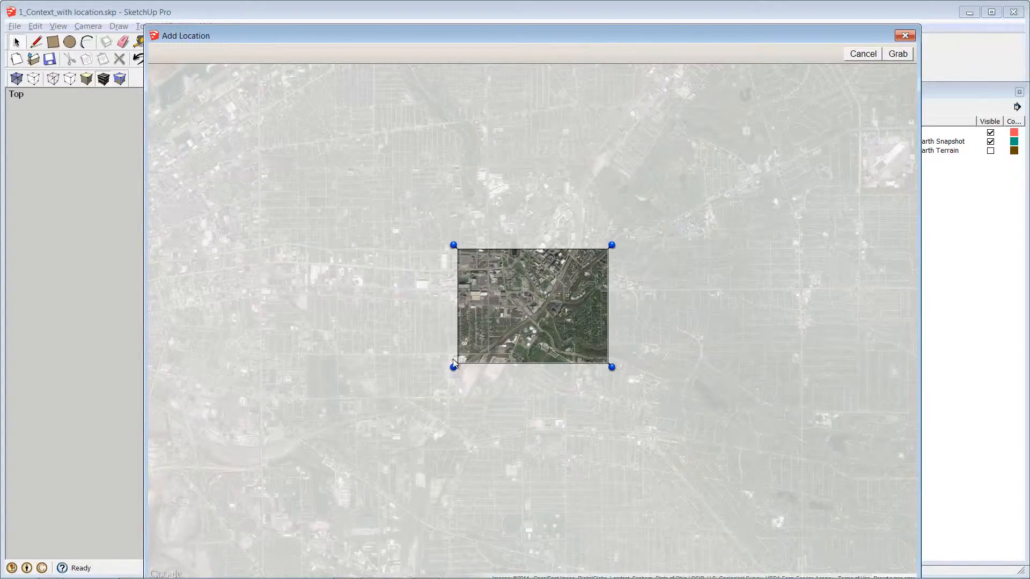
pyautogui.click(897, 54)
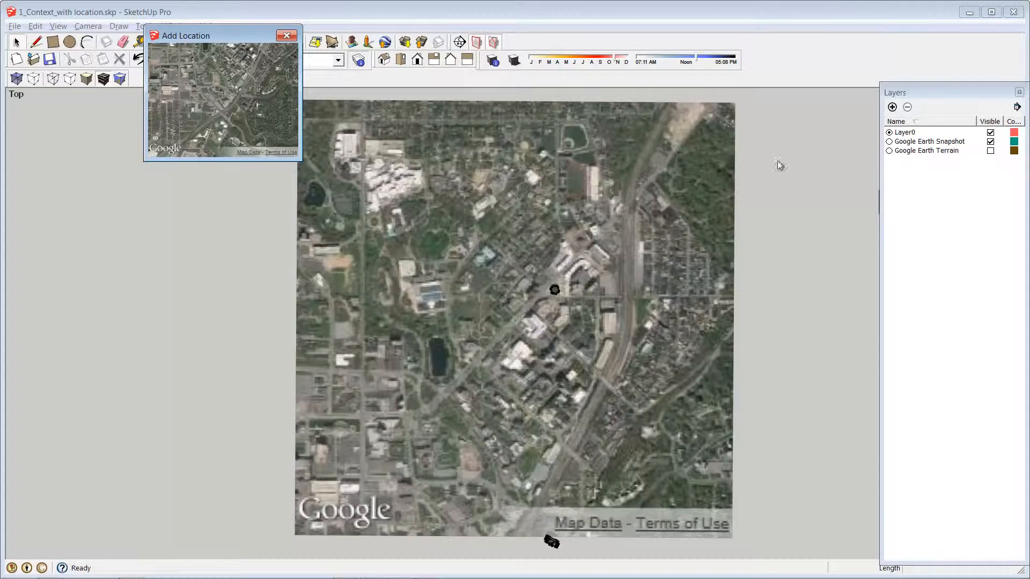
pyautogui.hotkey('alt', 'Tab')
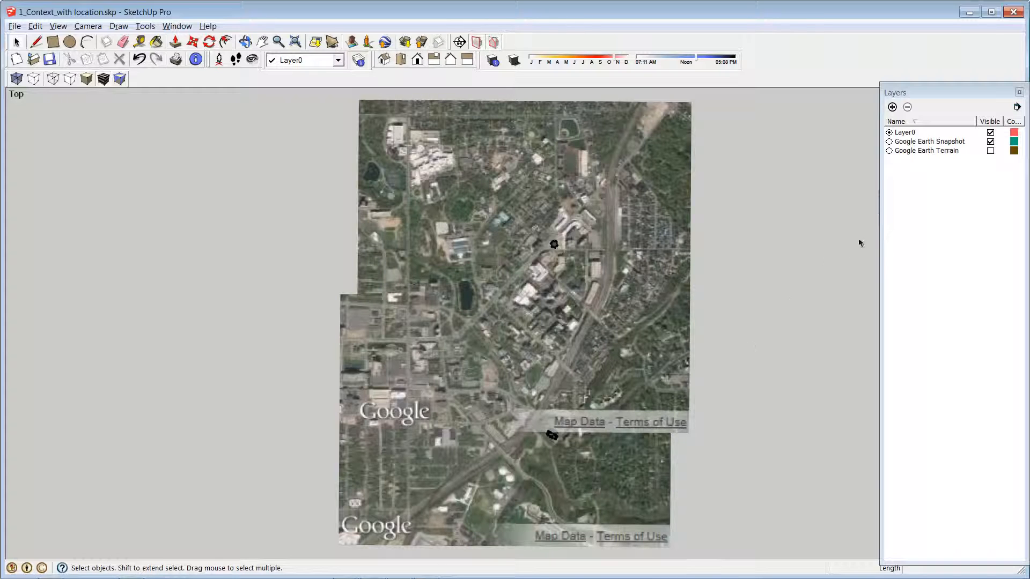
# Show the Google Earth Terrain layer, examine the combined terrain around the southern building model, and hide the layer again.
pyautogui.click(990, 151)
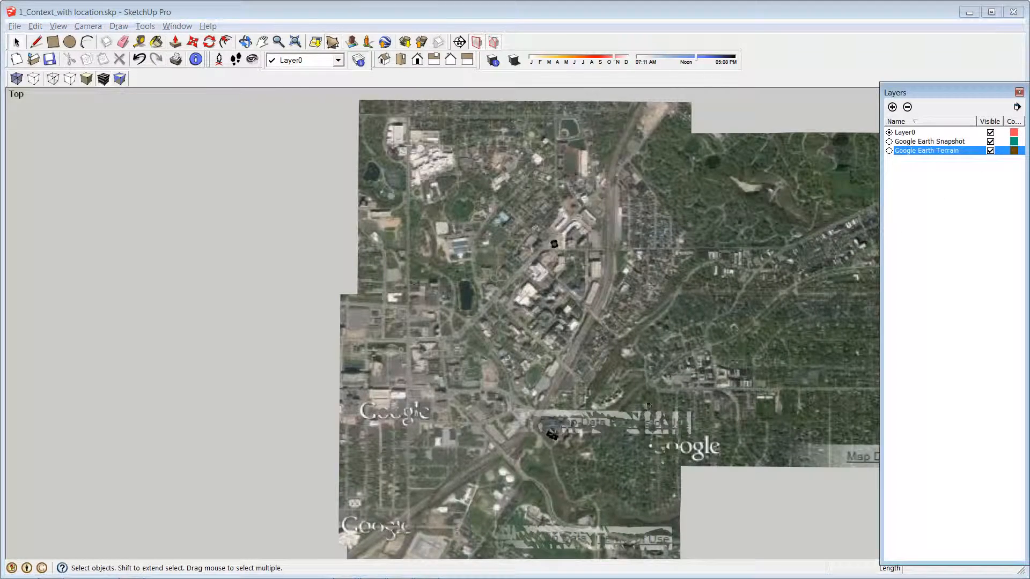
pyautogui.moveTo(637, 417); pyautogui.dragTo(588, 439, button='middle')
pyautogui.scroll(2, 666, 424)
pyautogui.scroll(4, 523, 382)
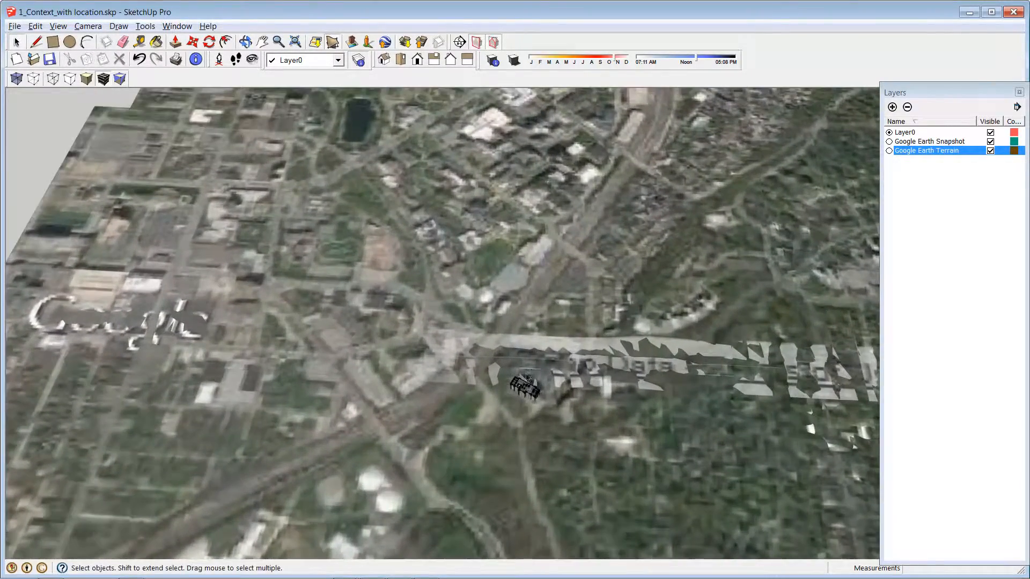
pyautogui.moveTo(244, 262); pyautogui.dragTo(277, 301, button='middle')
pyautogui.click(990, 151)
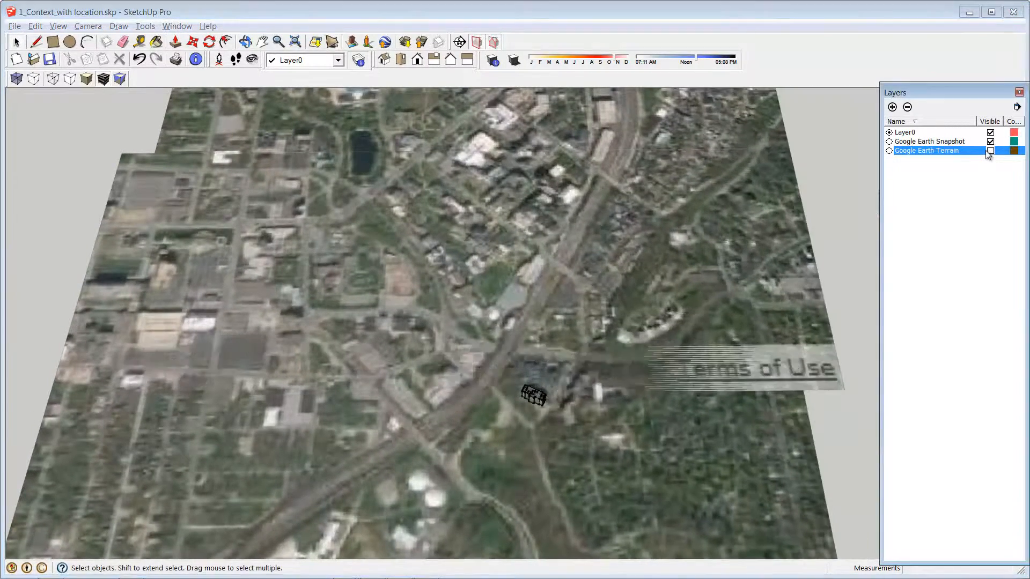
# Examine the overlapping flat aerial tiles around the southern building model and return to the standard Top view.
pyautogui.moveTo(499, 268); pyautogui.dragTo(529, 312, button='middle')
pyautogui.scroll(-3, 528, 312)
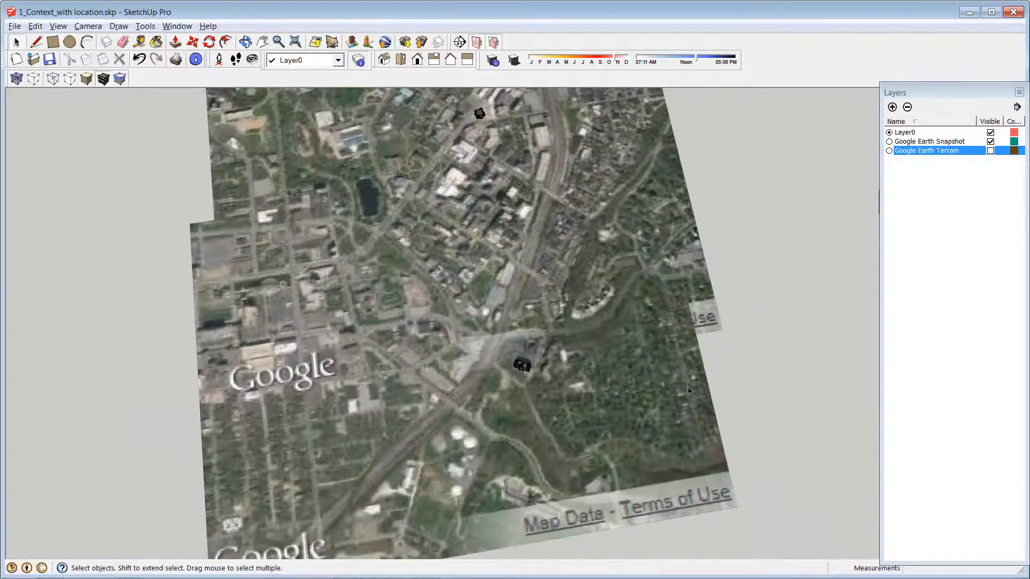
pyautogui.moveTo(649, 381); pyautogui.dragTo(604, 381, button='middle')
pyautogui.scroll(-2, 593, 422)
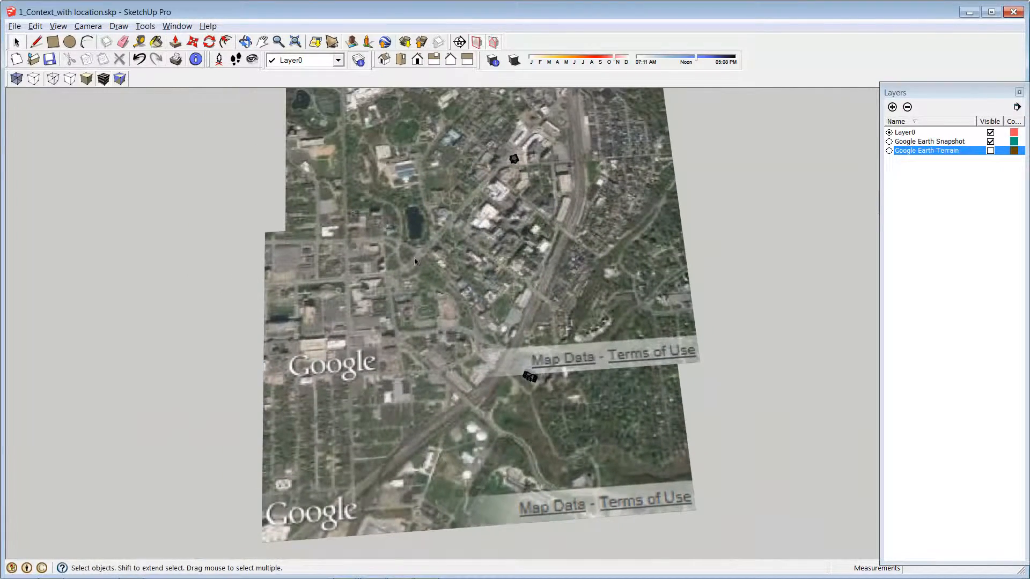
pyautogui.scroll(2, 416, 260)
pyautogui.scroll(1, 583, 435)
pyautogui.scroll(1, 536, 407)
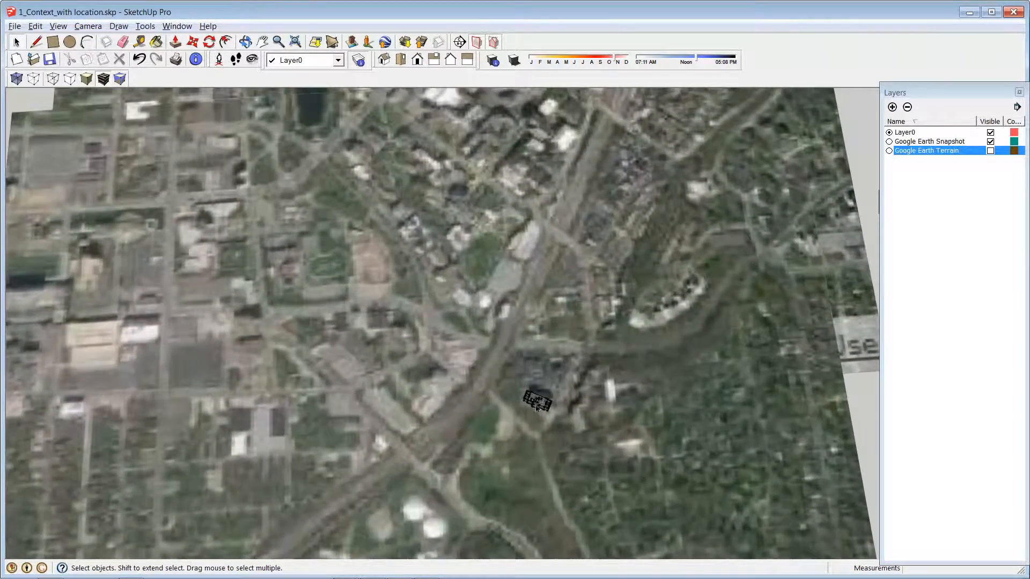
pyautogui.scroll(2, 544, 403)
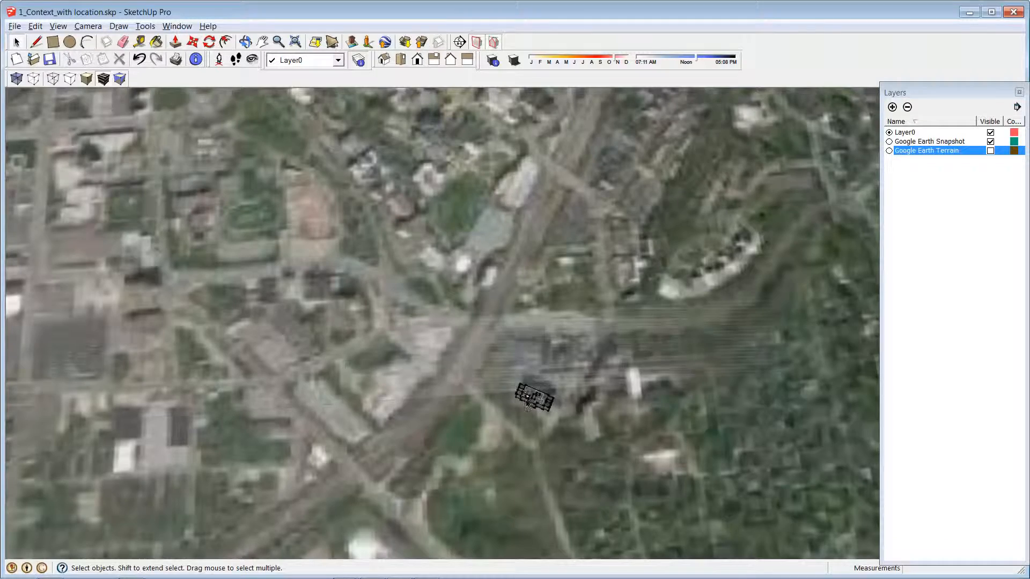
pyautogui.scroll(-2, 506, 394)
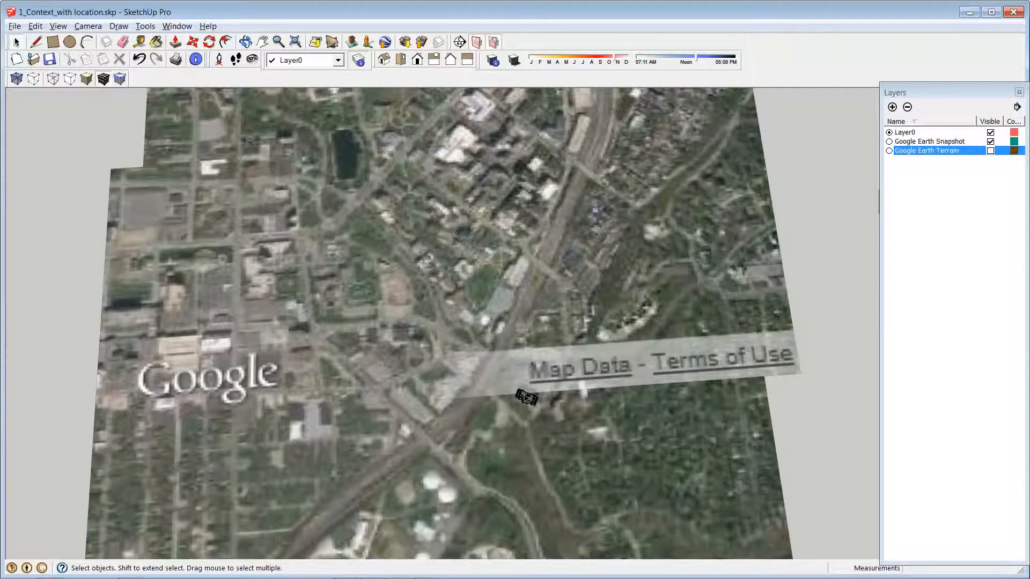
pyautogui.moveTo(351, 261); pyautogui.dragTo(371, 408, button='middle')
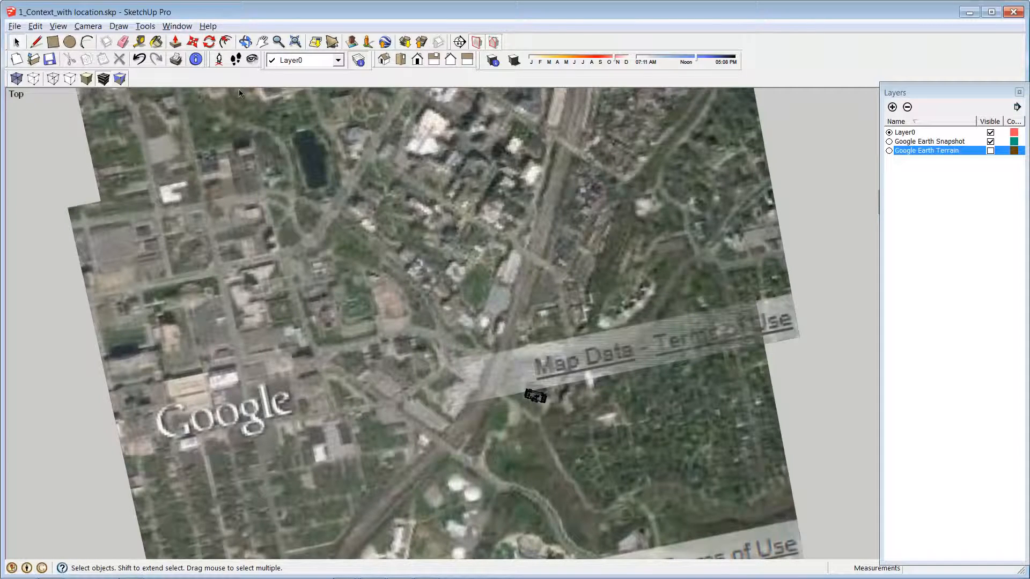
pyautogui.click(401, 59)
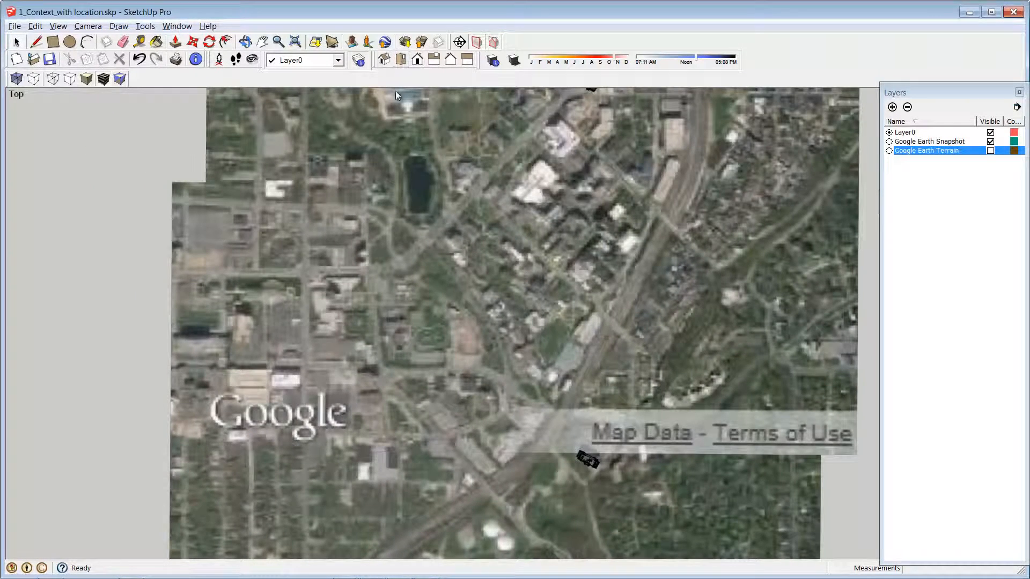
# Start an import from Context KMZ Files and review the collected KMZ files through to Zeta Psi Fraternity, Case Western Reserve University.kmz.
pyautogui.click(15, 26)
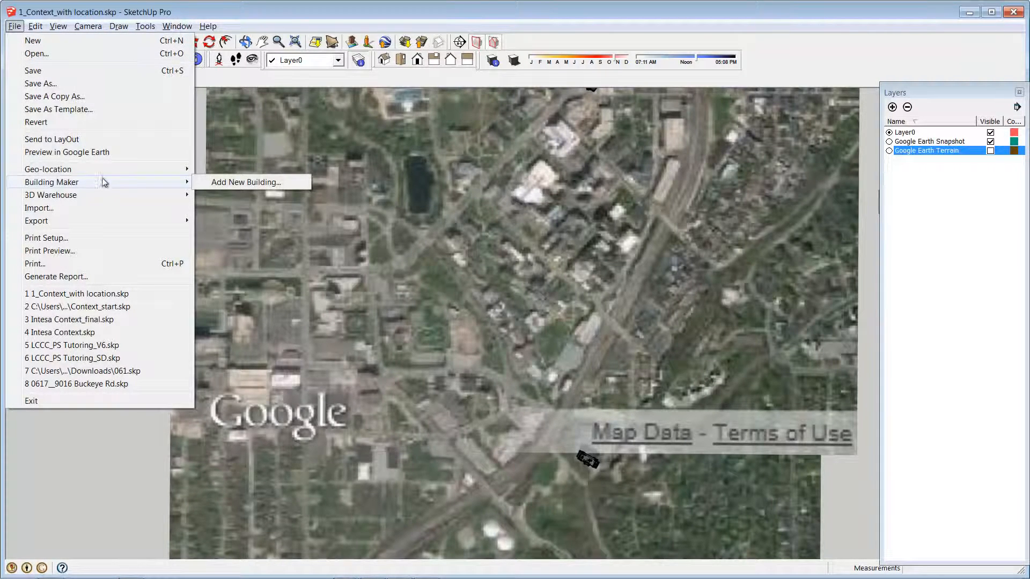
pyautogui.moveTo(106, 175)
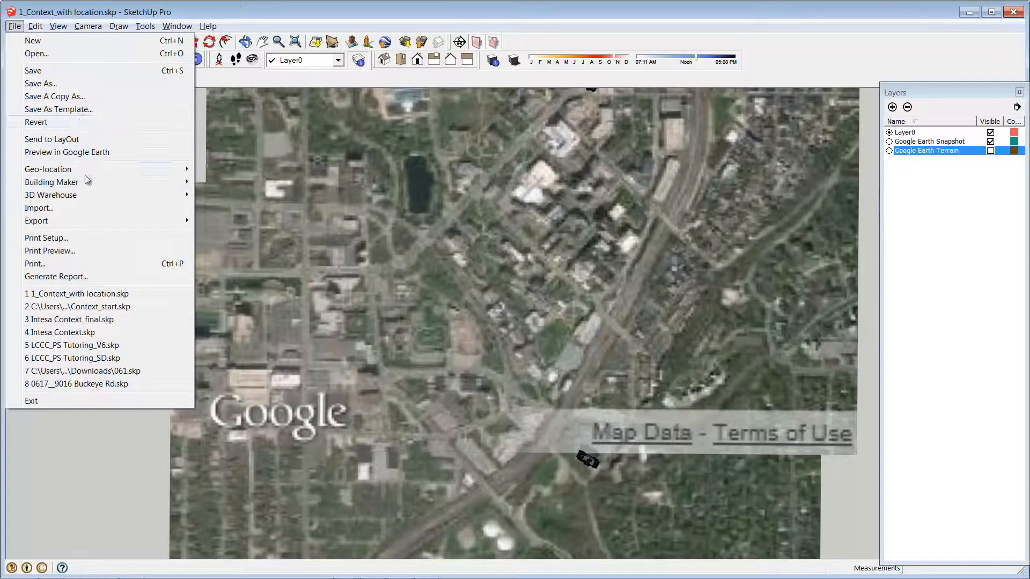
pyautogui.click(83, 208)
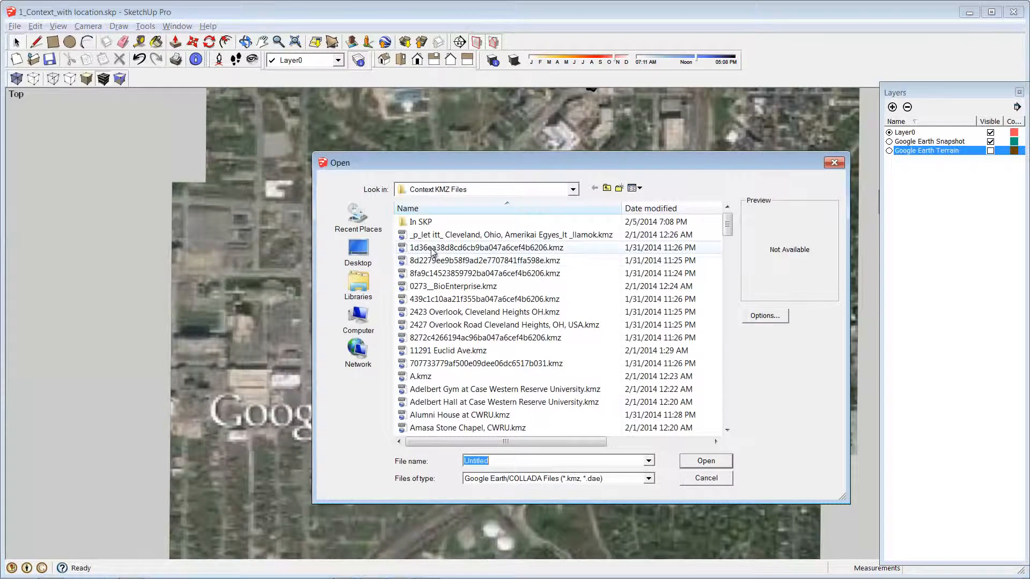
pyautogui.click(431, 248)
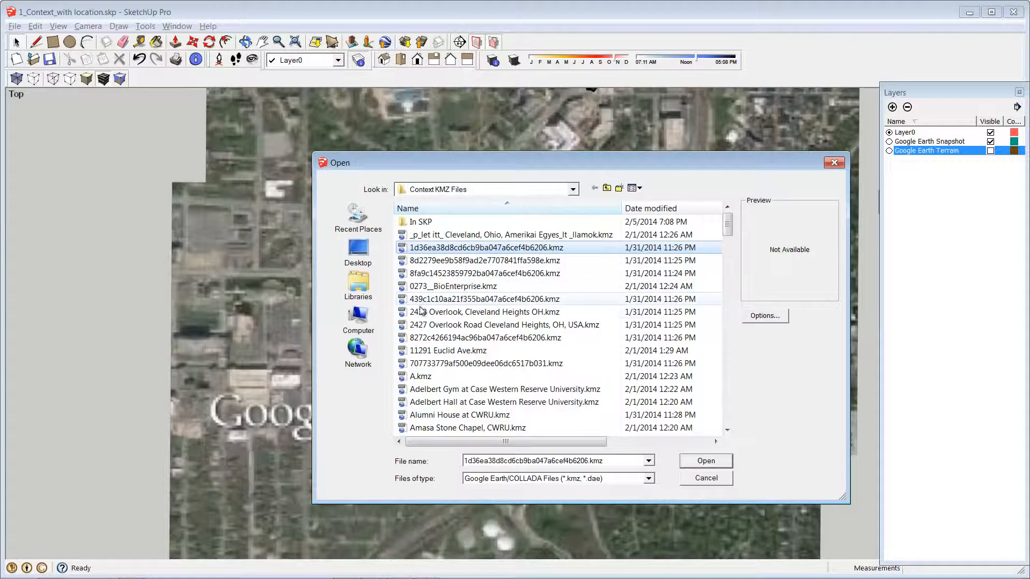
pyautogui.click(425, 286)
pyautogui.click(427, 249)
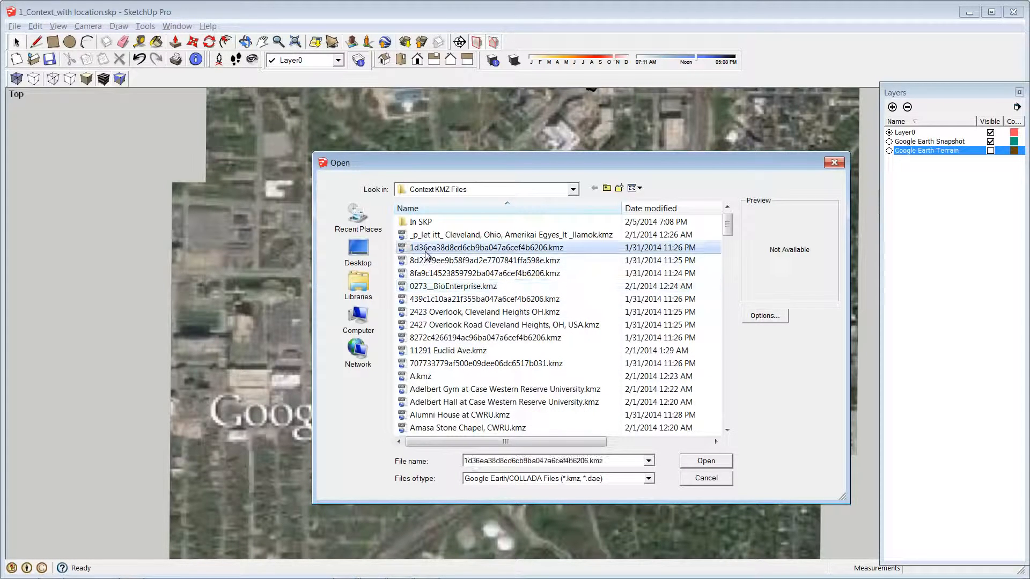
pyautogui.click(424, 286)
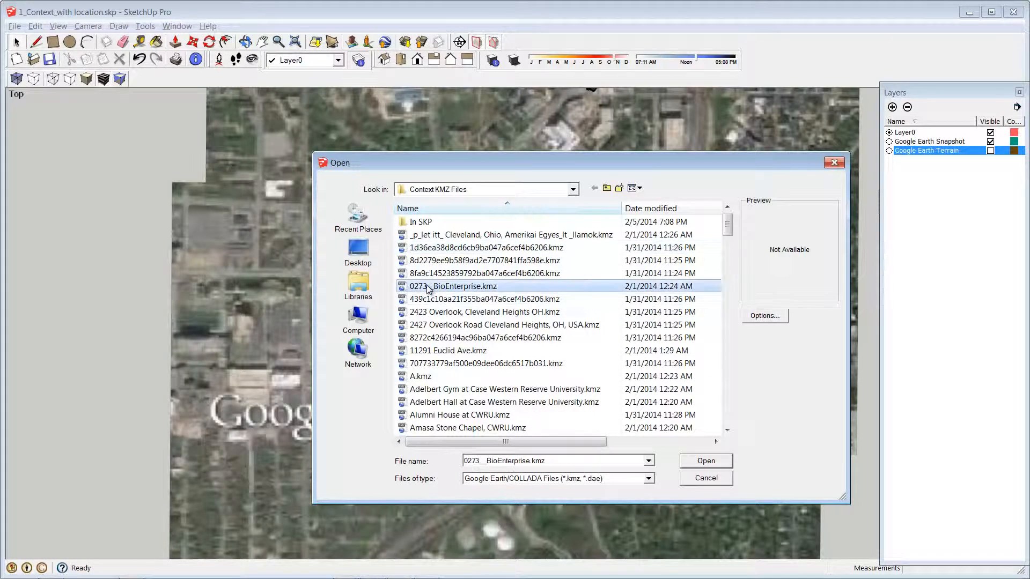
pyautogui.click(432, 250)
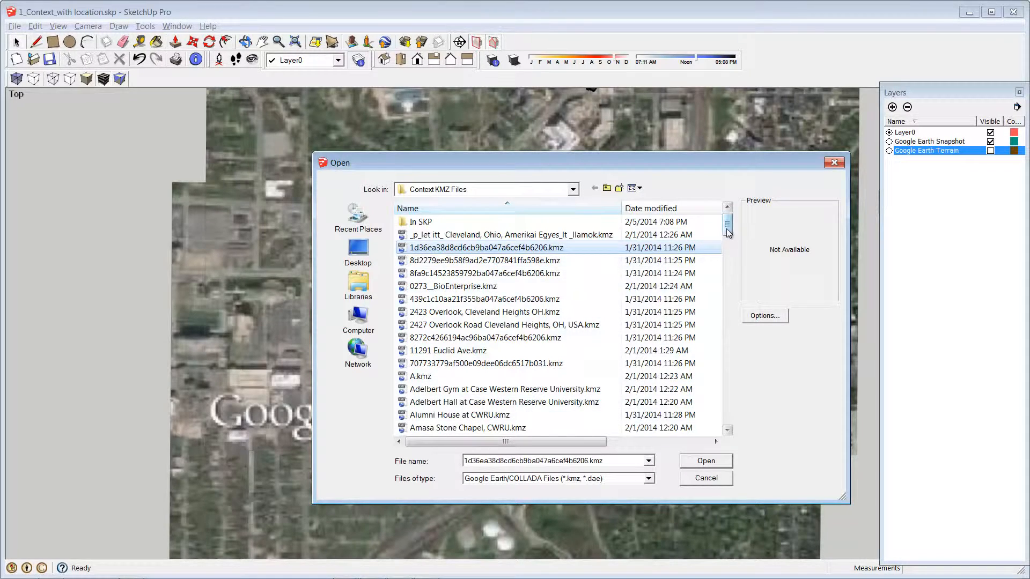
pyautogui.moveTo(729, 232); pyautogui.dragTo(778, 417)
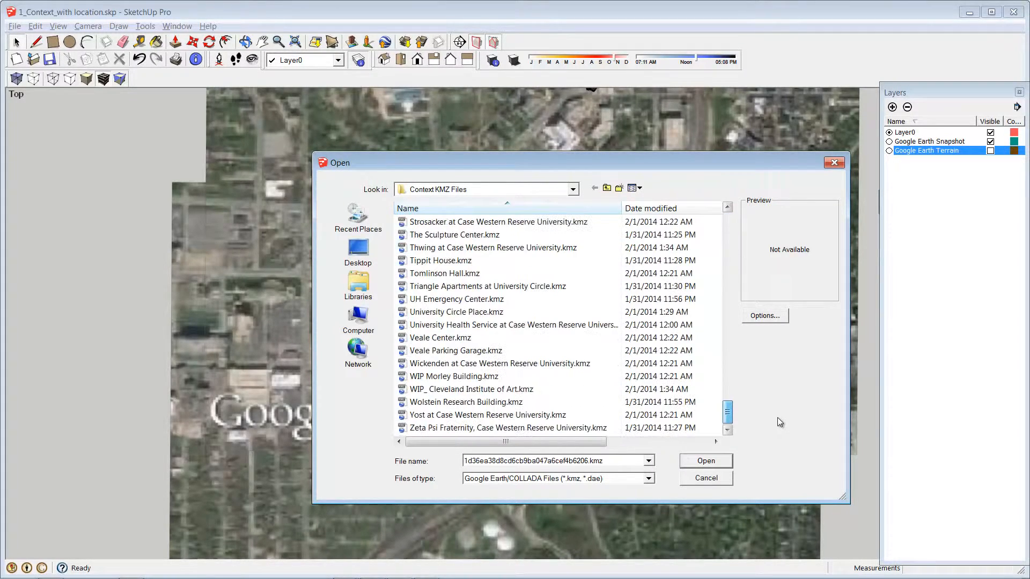
pyautogui.click(541, 428)
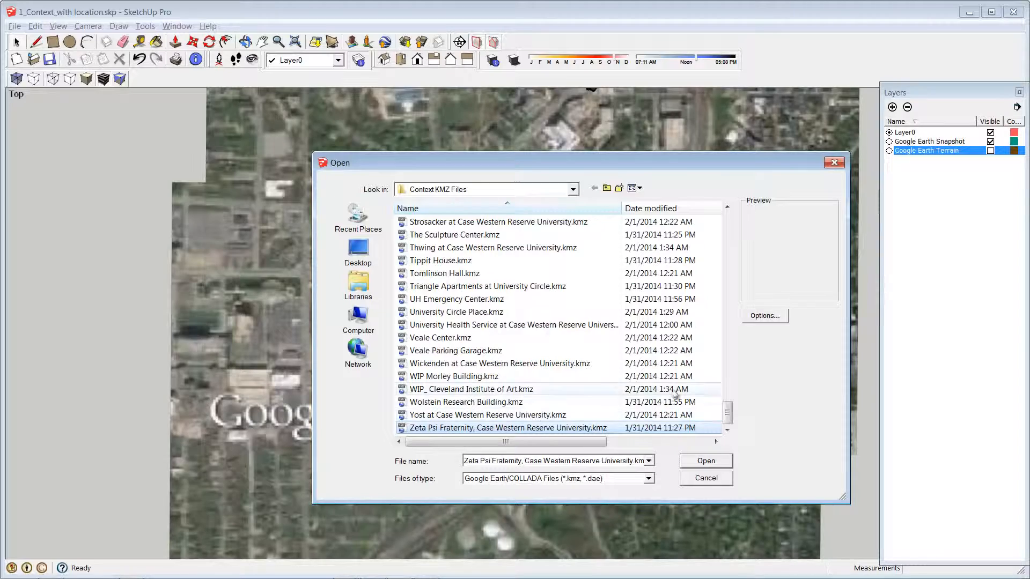
pyautogui.moveTo(731, 417); pyautogui.dragTo(728, 226)
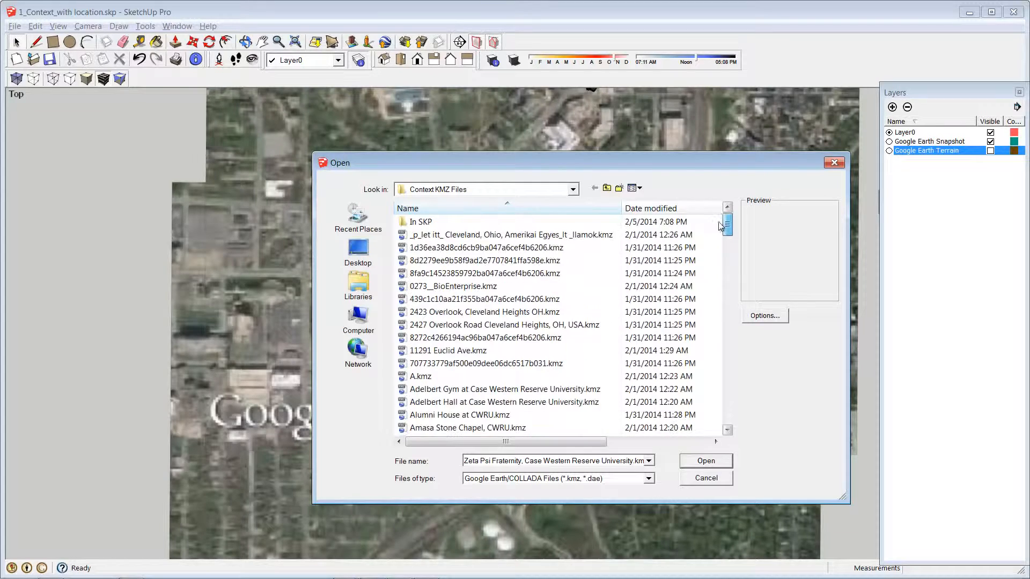
# Move the already imported _p_let itt_ Cleveland KMZ into the In SKP folder and import 1d36ea38d8cd6cb9ba047a6cef4b6206.kmz.
pyautogui.moveTo(482, 234); pyautogui.dragTo(437, 222)
pyautogui.click(440, 235)
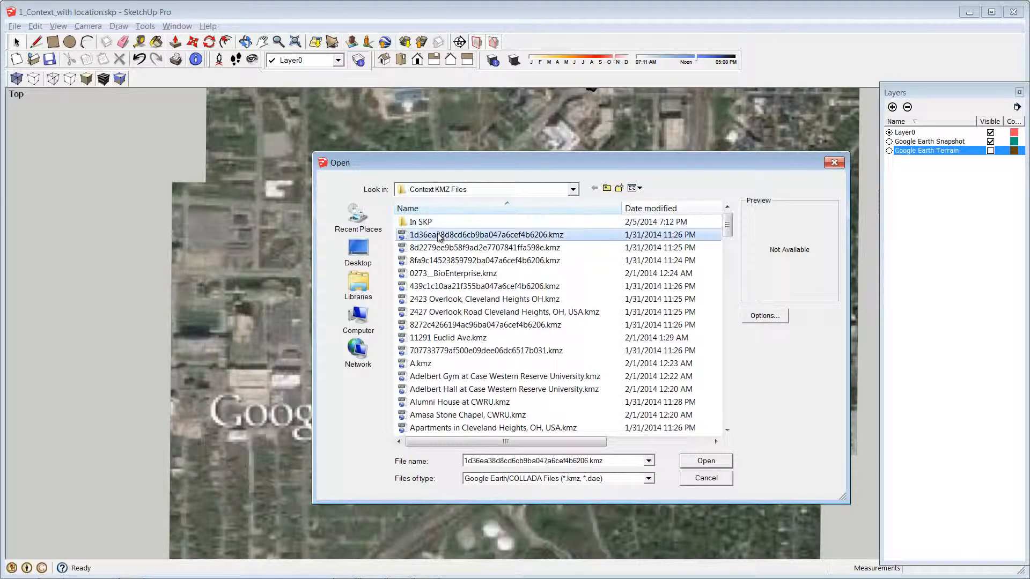
pyautogui.click(706, 462)
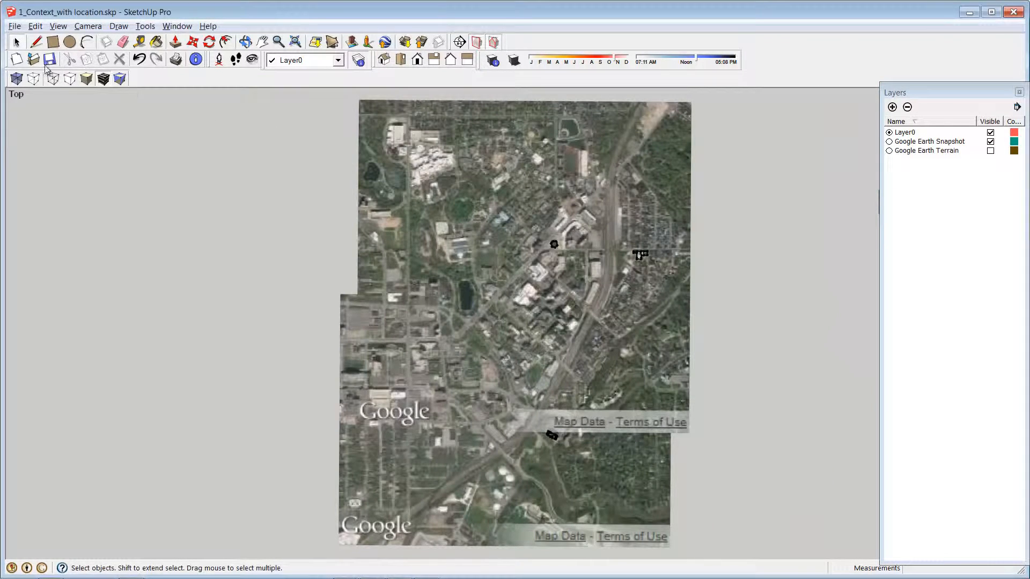
# Move 1d36ea38d8cd6cb9ba047a6cef4b6206.kmz into the In SKP folder and import 8d2279ee9b58f9ad2e7707841ffa598e.kmz.
pyautogui.click(14, 27)
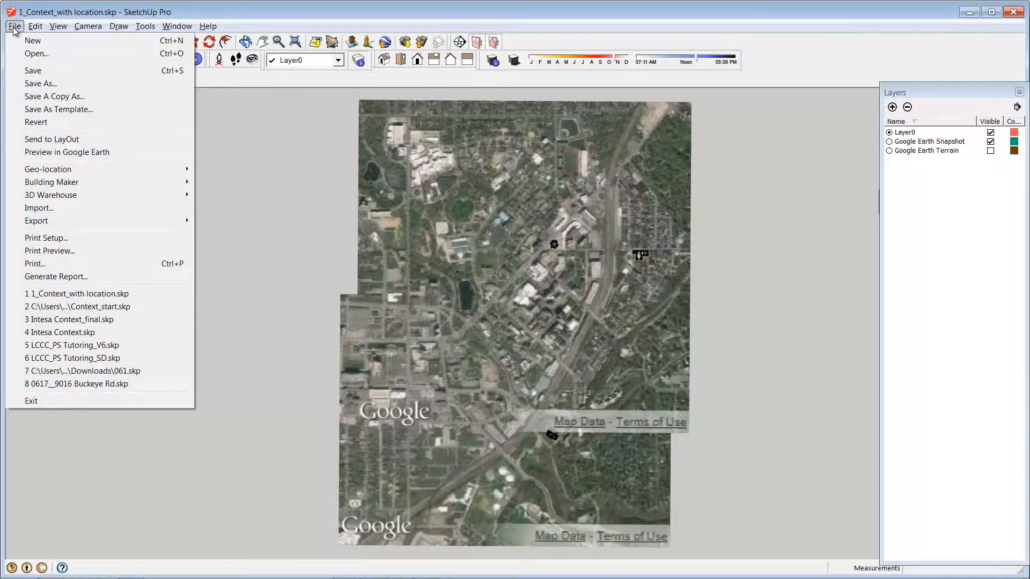
pyautogui.click(55, 208)
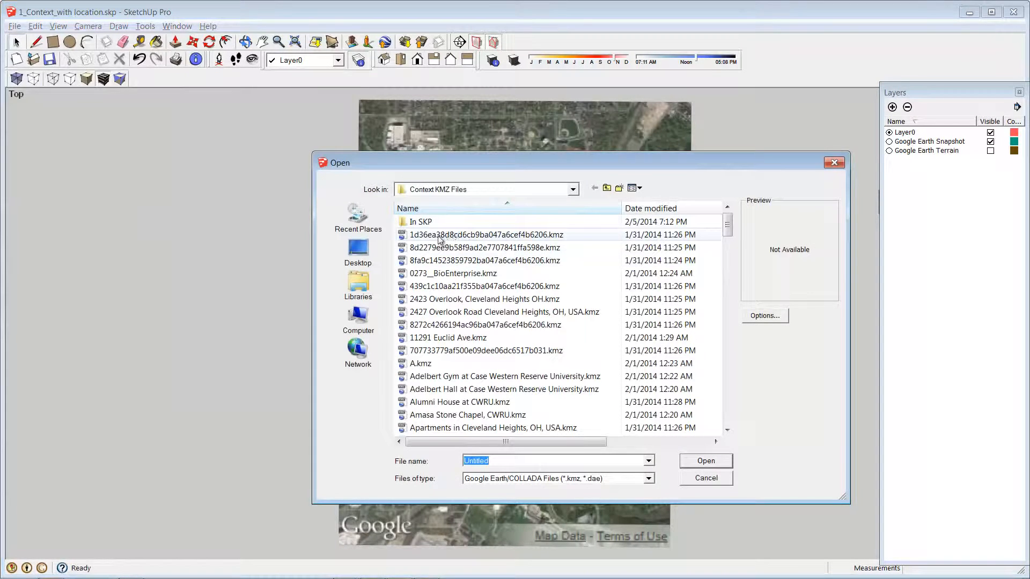
pyautogui.moveTo(428, 224); pyautogui.dragTo(428, 224)
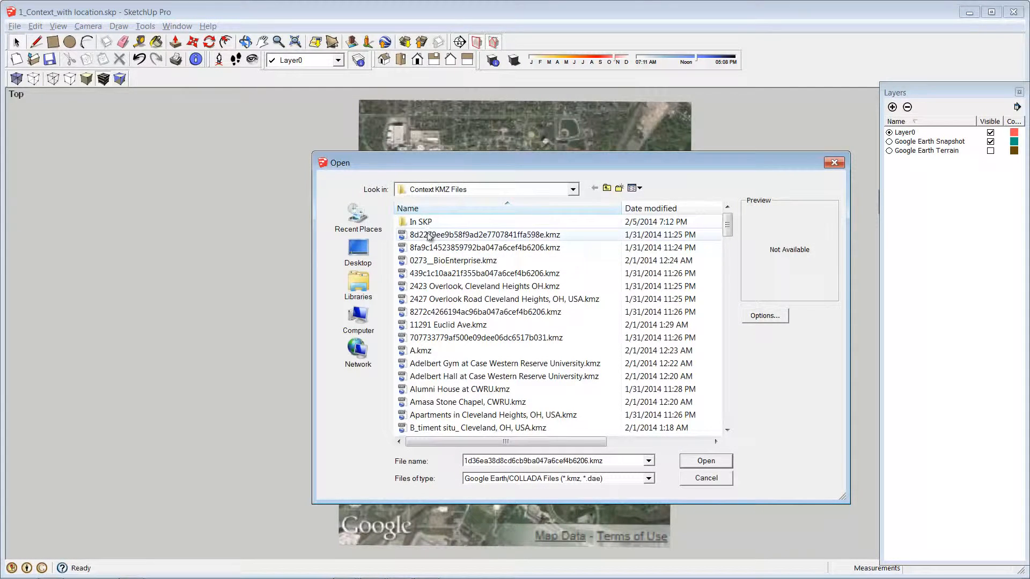
pyautogui.click(430, 236)
pyautogui.click(706, 461)
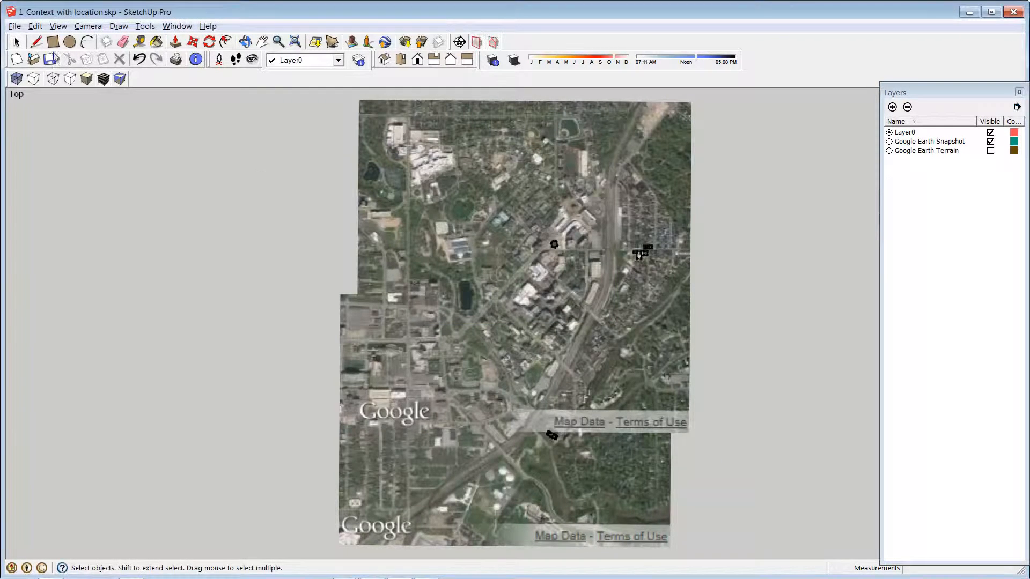
pyautogui.click(16, 25)
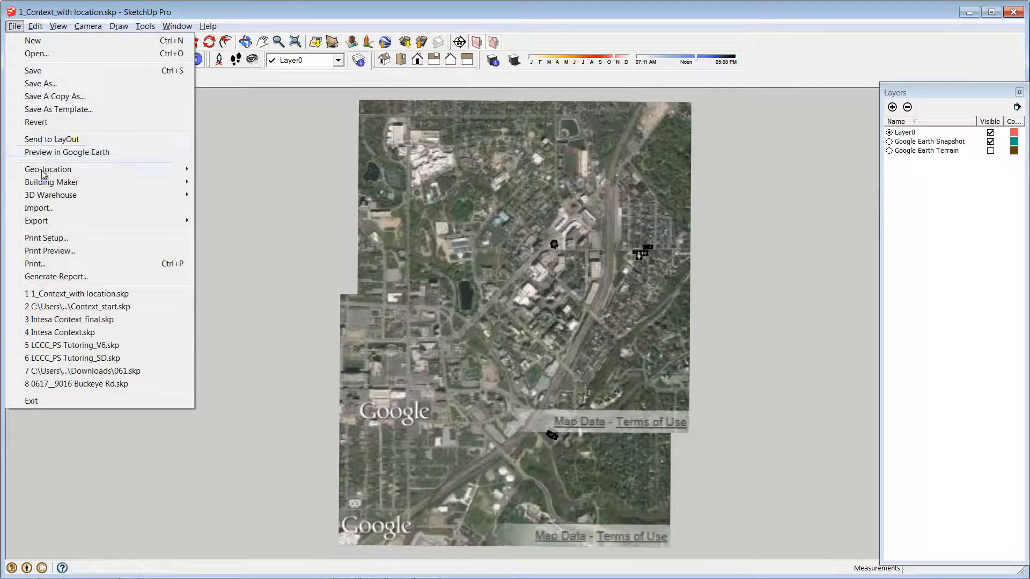
pyautogui.click(68, 208)
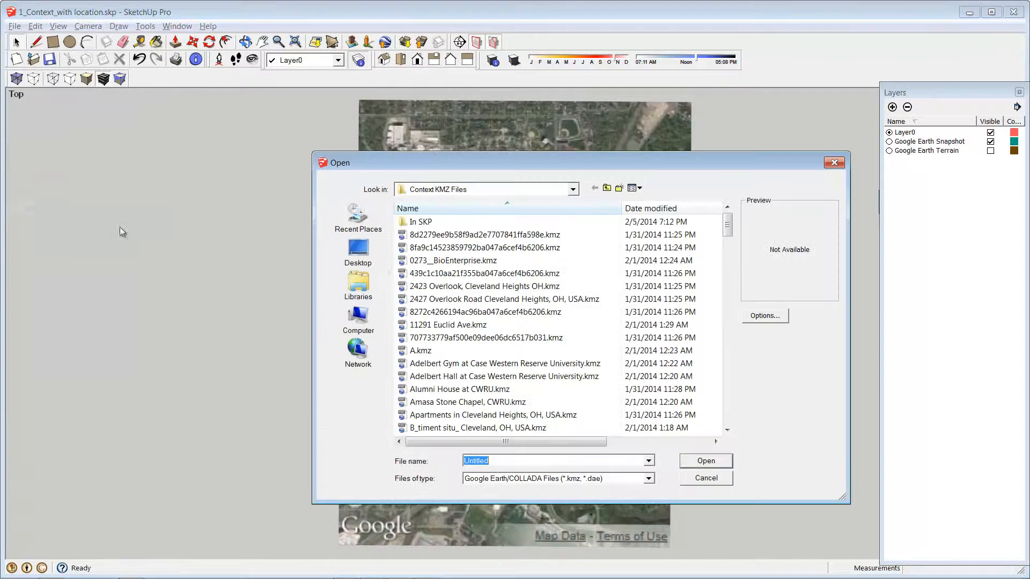
pyautogui.moveTo(424, 235); pyautogui.dragTo(422, 223)
pyautogui.click(424, 235)
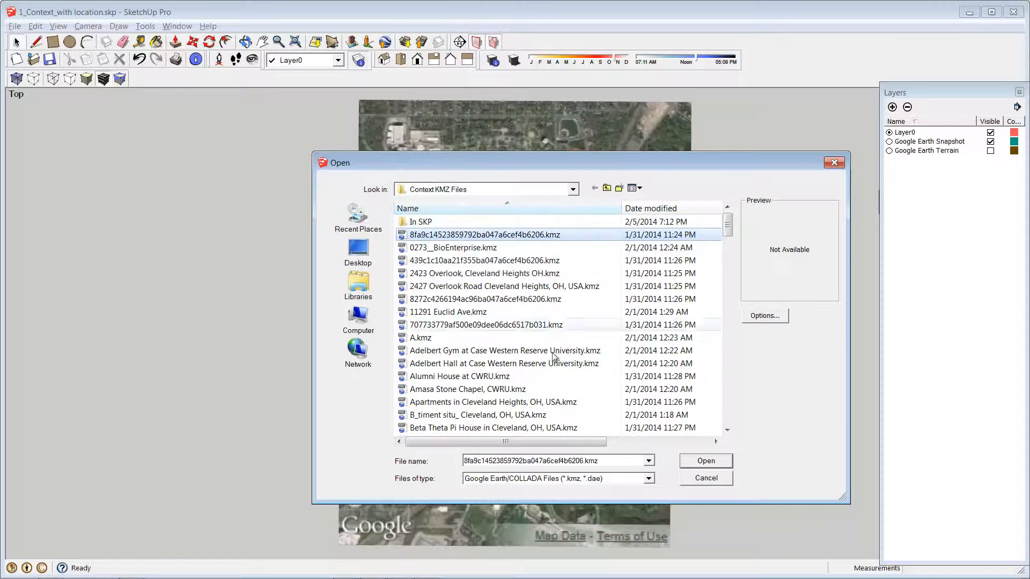
pyautogui.click(704, 461)
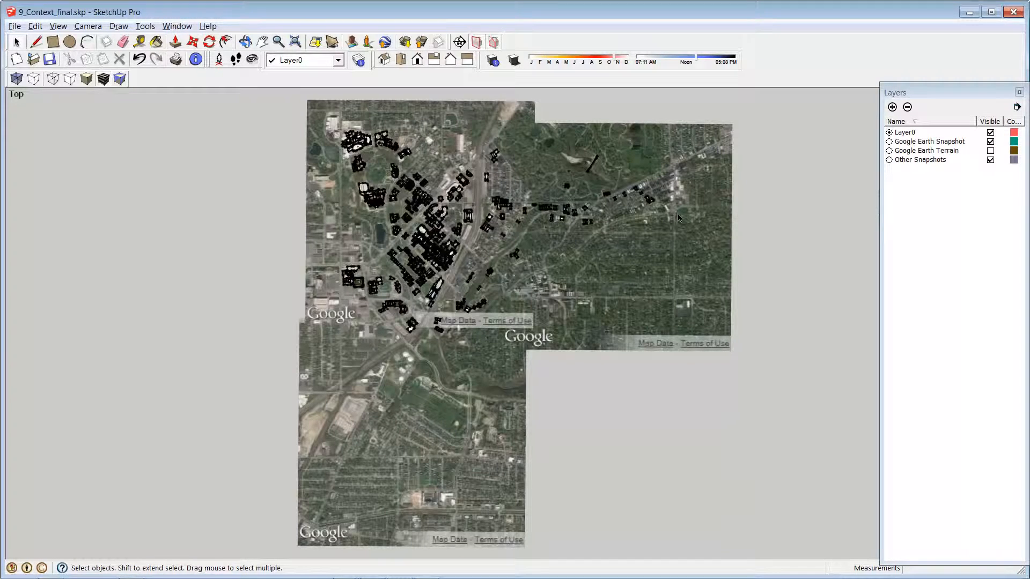
# Import Grog shop.kmz from the Context KMZ Files folder into the 9_Context_final.skp model.
pyautogui.click(15, 26)
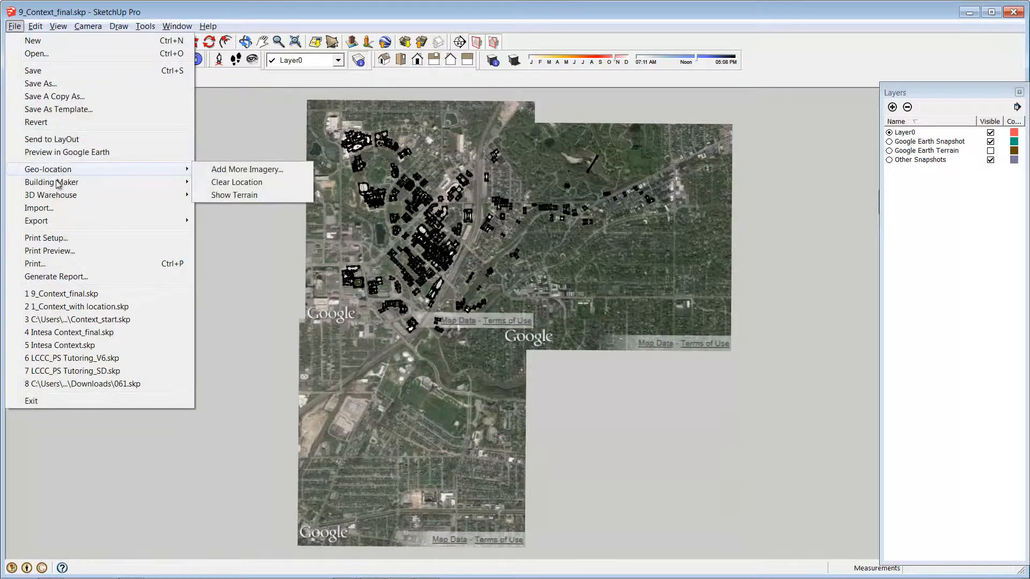
pyautogui.click(38, 207)
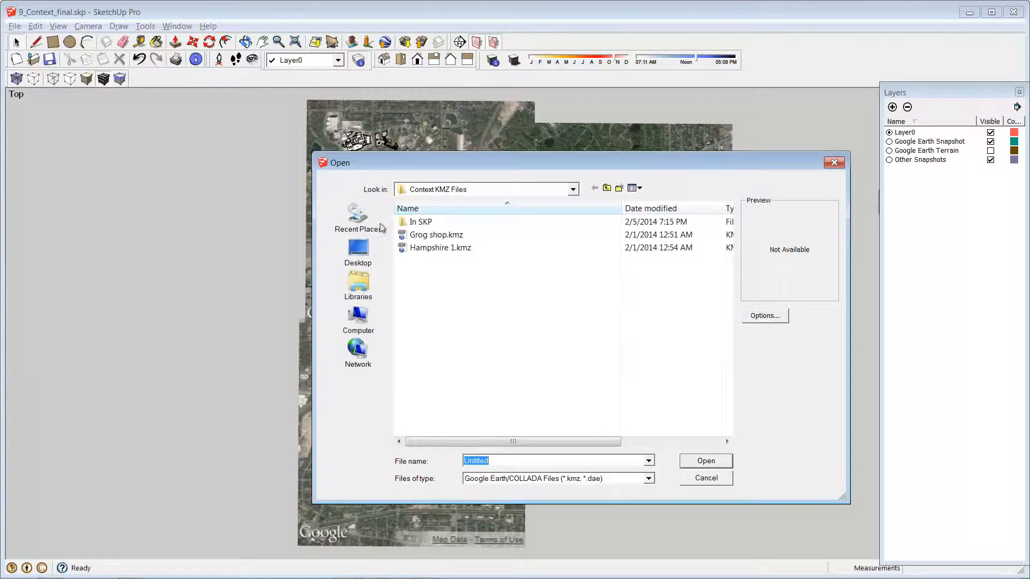
pyautogui.click(431, 236)
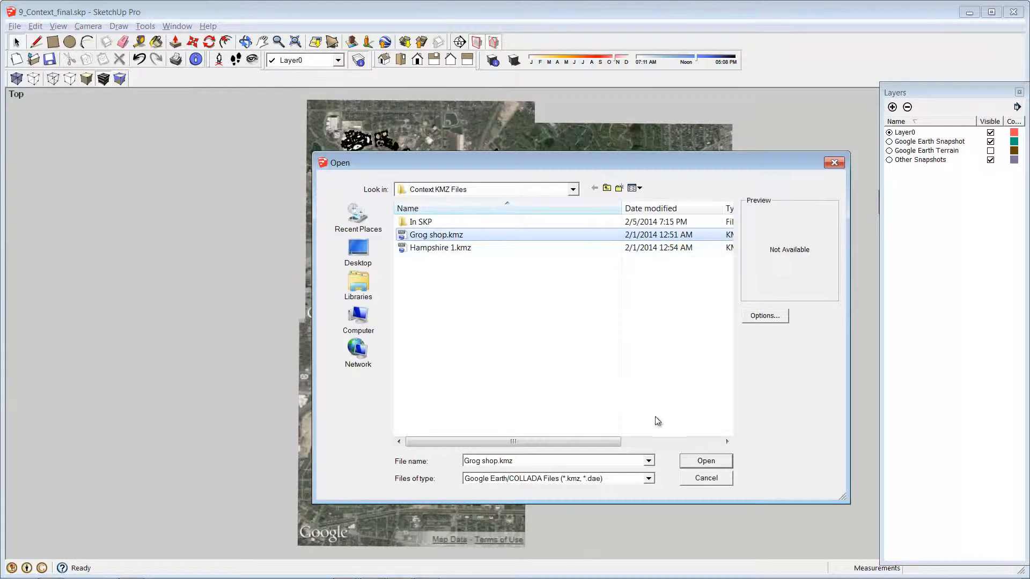
pyautogui.click(692, 462)
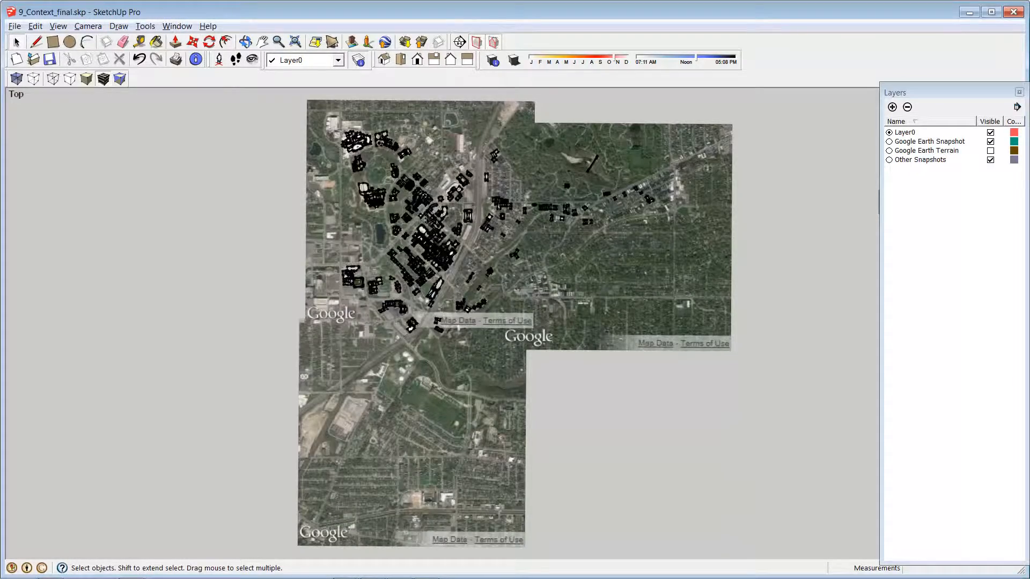
# Survey the imported building models in plan and inspect the selected faceted blue glass building from several sides and near ground level.
pyautogui.scroll(5, 424, 217)
pyautogui.scroll(3, 417, 213)
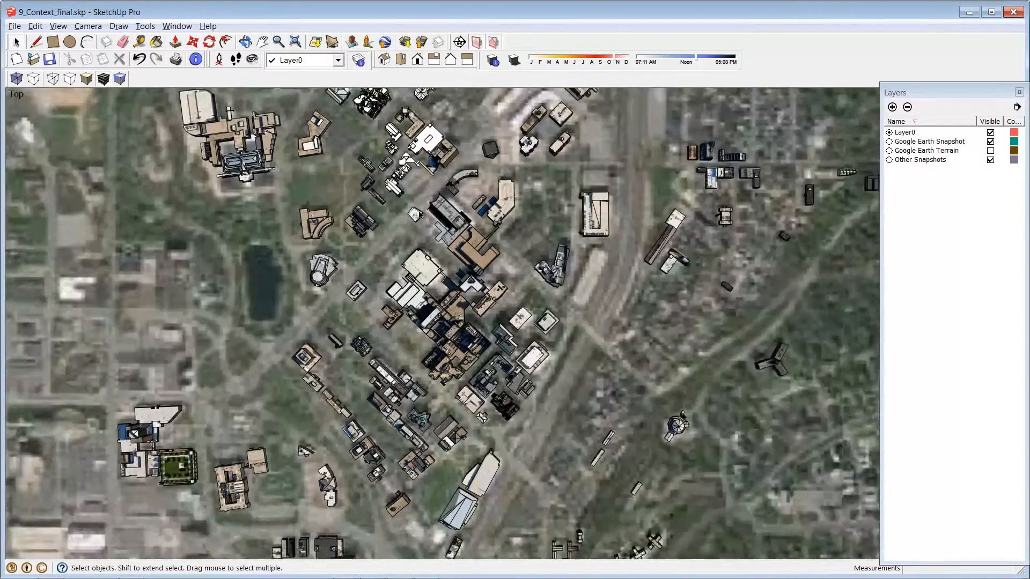
pyautogui.click(416, 215)
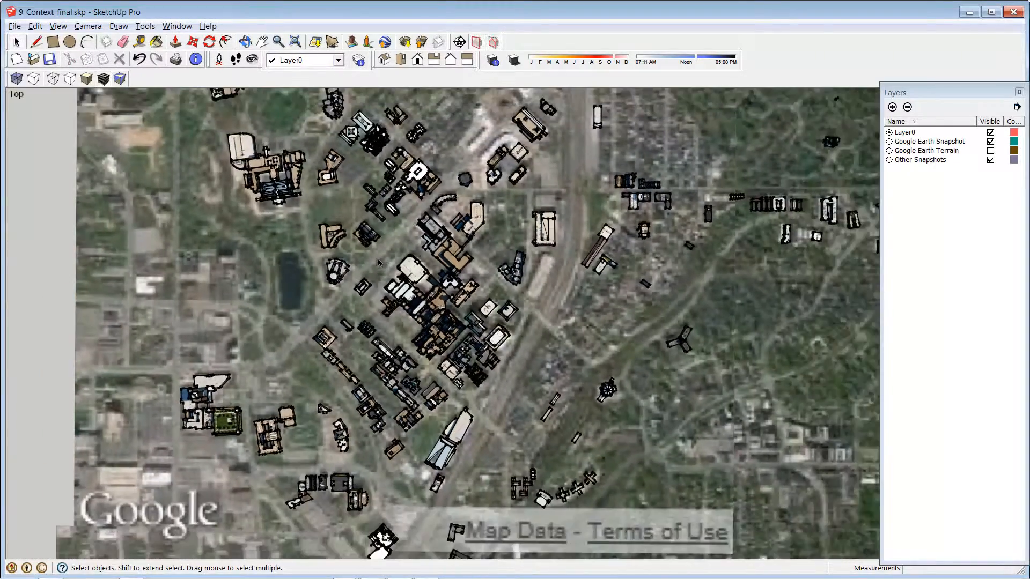
pyautogui.scroll(-5, 379, 262)
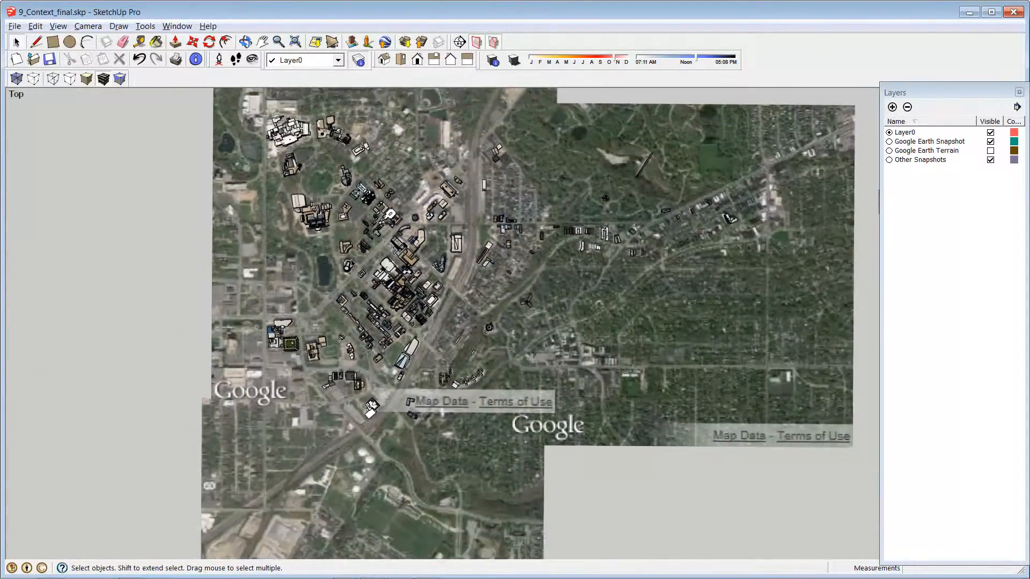
pyautogui.scroll(-1, 352, 262)
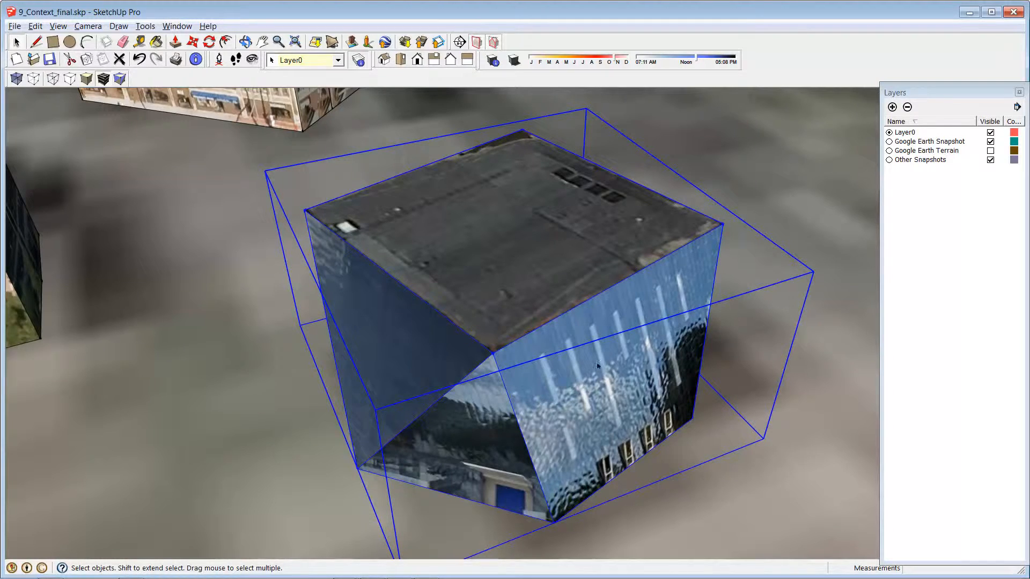
pyautogui.moveTo(665, 441); pyautogui.dragTo(317, 432, button='middle')
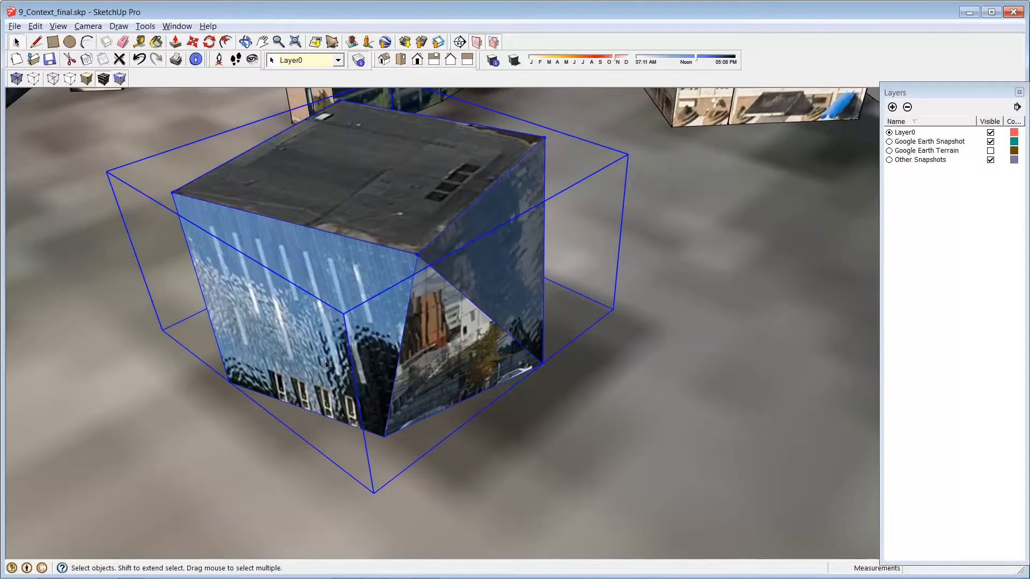
pyautogui.scroll(-5, 309, 384)
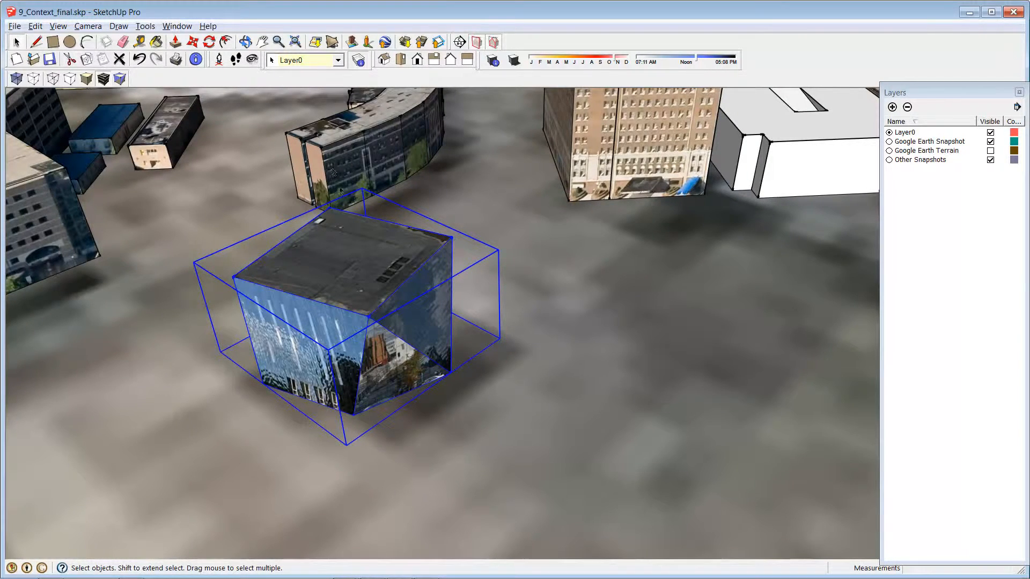
pyautogui.moveTo(299, 283); pyautogui.dragTo(428, 275, button='middle')
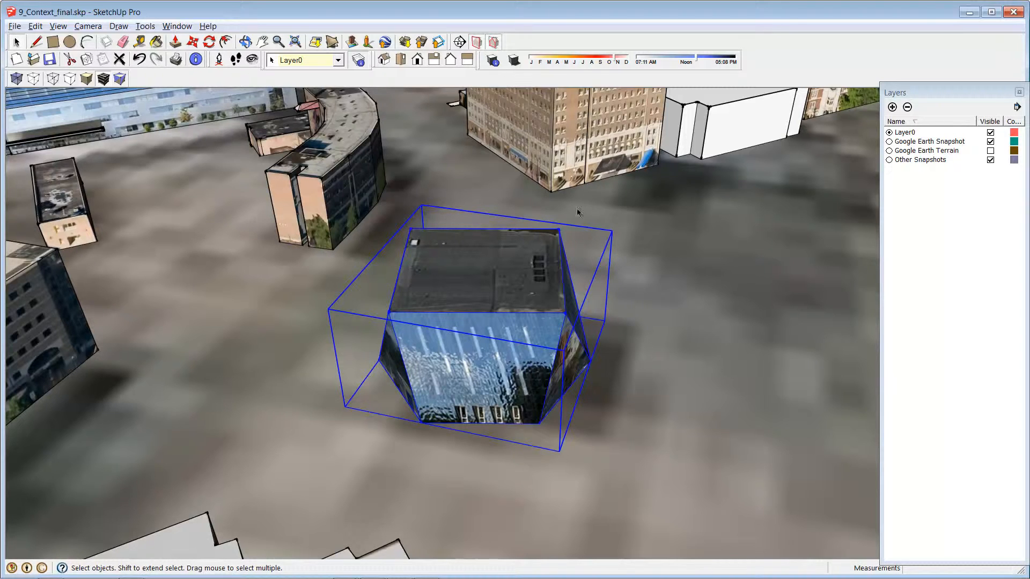
pyautogui.moveTo(540, 212)
pyautogui.mouseDown(button='middle')
pyautogui.moveTo(604, 241)
pyautogui.moveTo(479, 140)
pyautogui.mouseUp(button='middle')
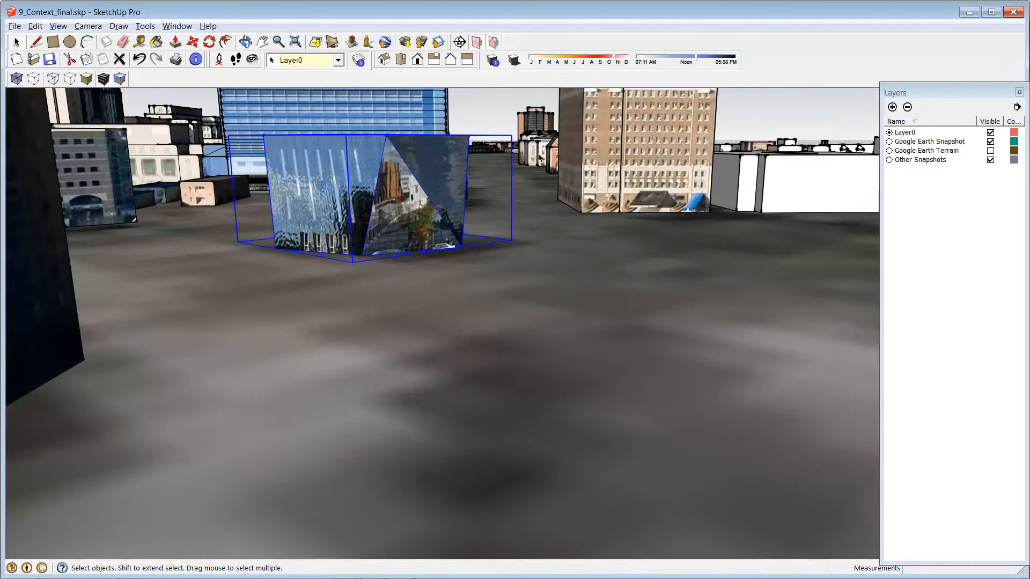
pyautogui.moveTo(541, 159); pyautogui.dragTo(408, 107, button='middle')
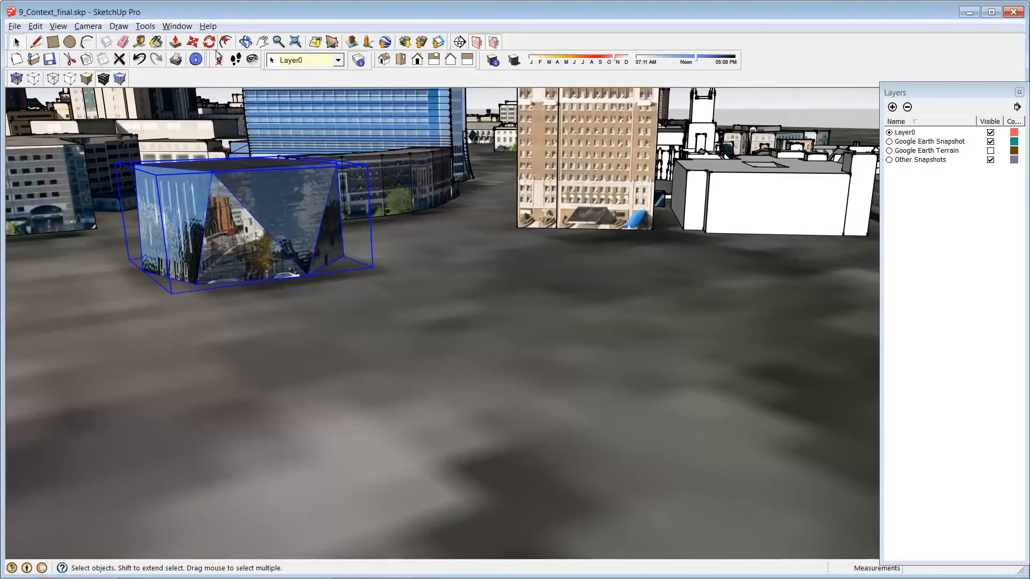
# Position the camera at eye level beside the faceted glass building and look around at the neighbouring buildings from that standpoint.
pyautogui.click(218, 58)
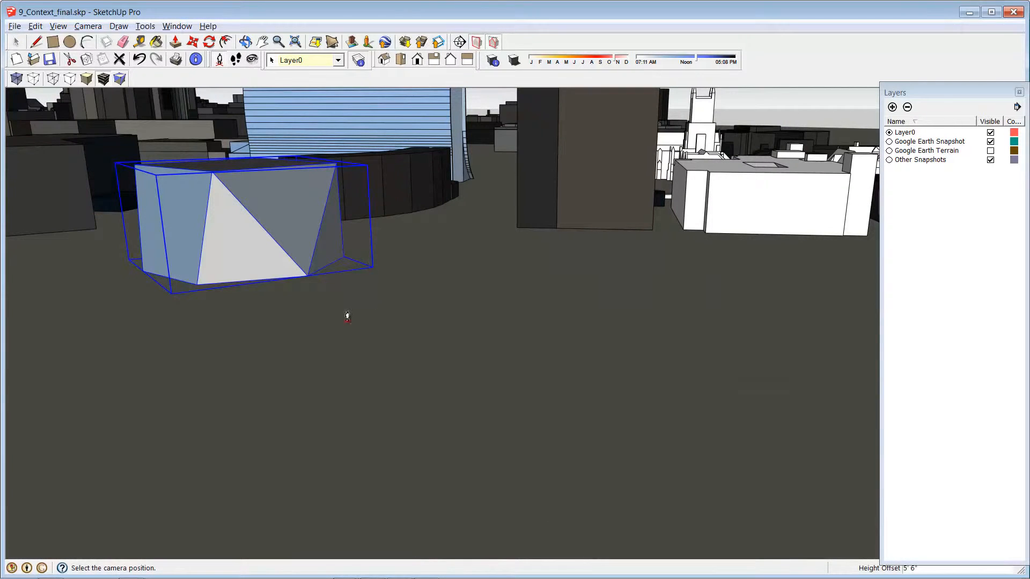
pyautogui.click(337, 303)
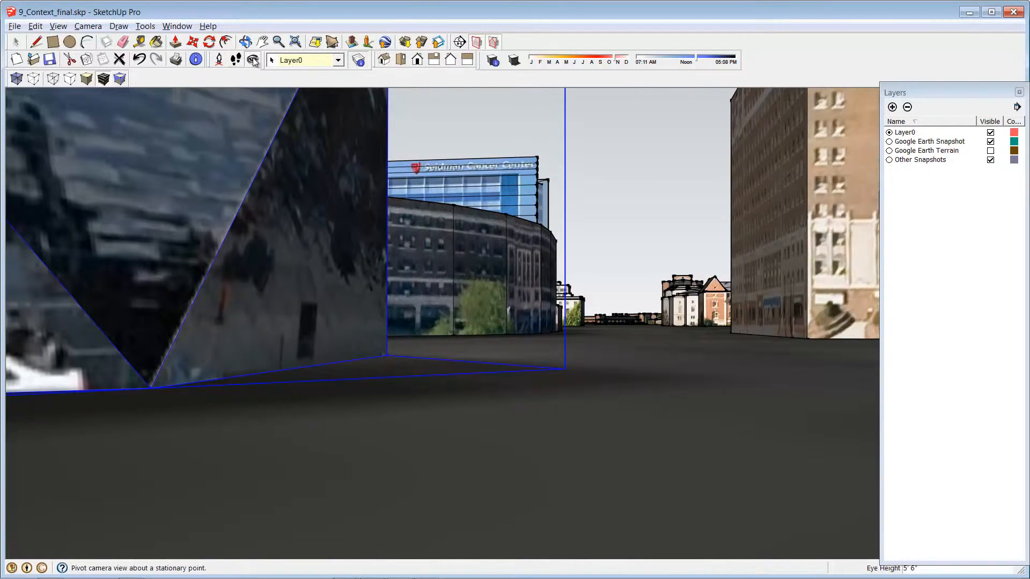
pyautogui.click(252, 59)
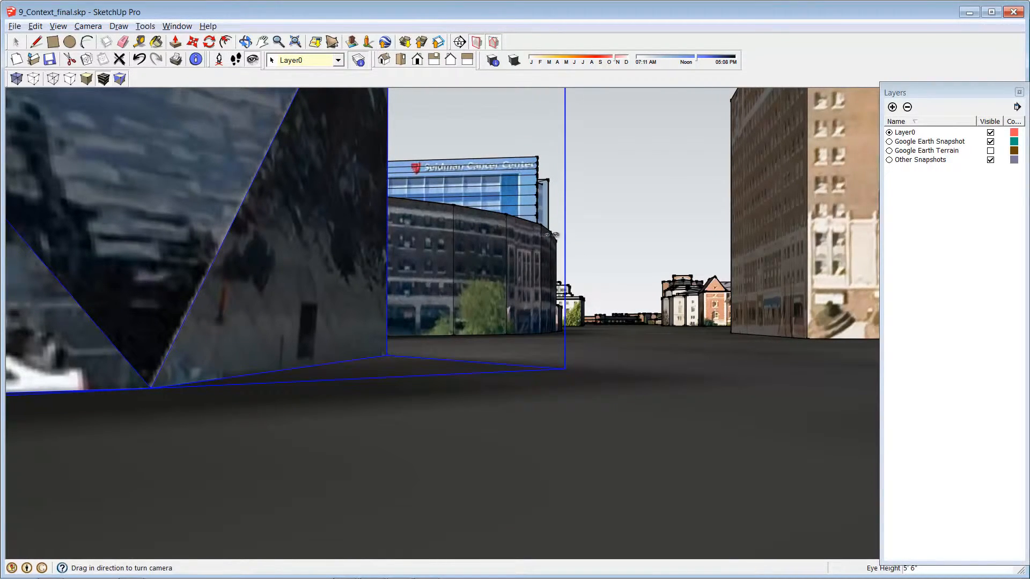
pyautogui.moveTo(552, 235); pyautogui.dragTo(762, 248)
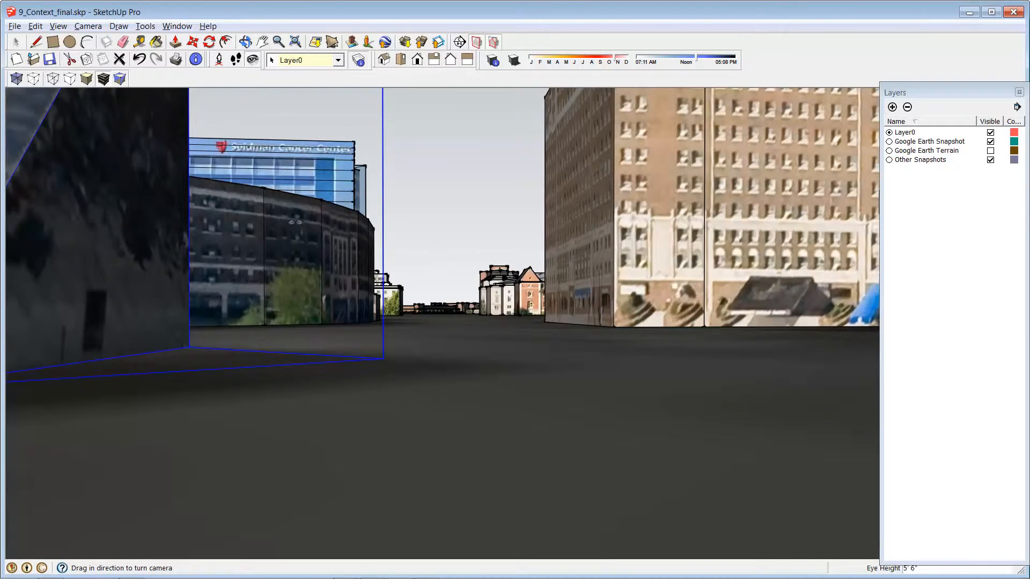
pyautogui.moveTo(296, 223); pyautogui.dragTo(639, 244)
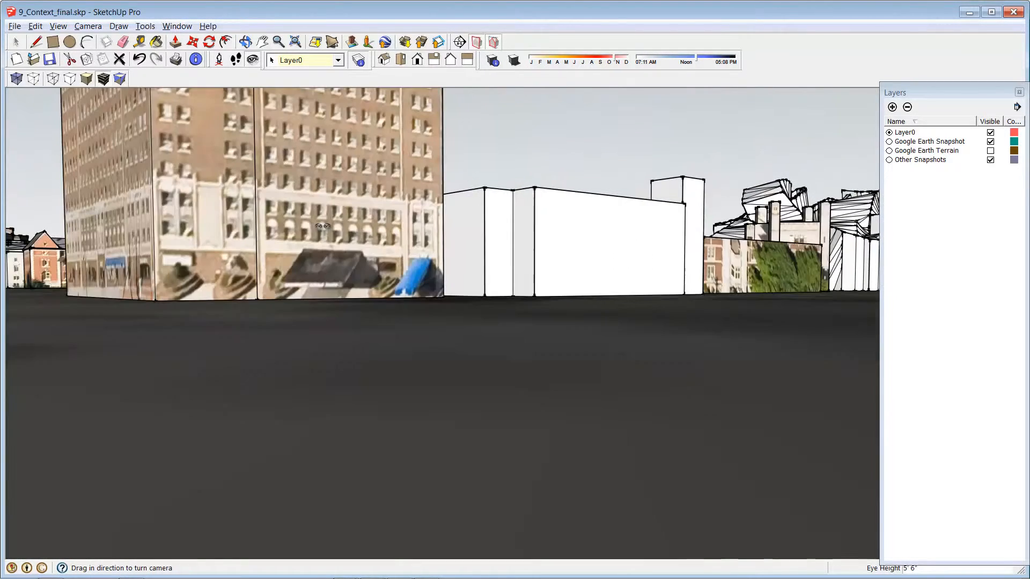
pyautogui.moveTo(207, 211); pyautogui.dragTo(609, 242)
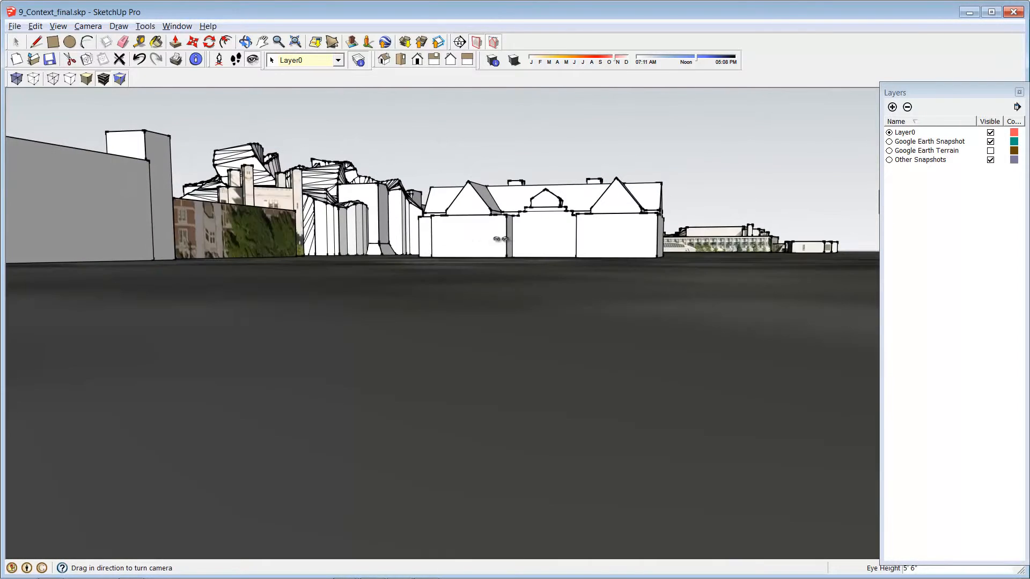
pyautogui.moveTo(461, 240); pyautogui.dragTo(3, 205)
pyautogui.moveTo(471, 254); pyautogui.dragTo(62, 210)
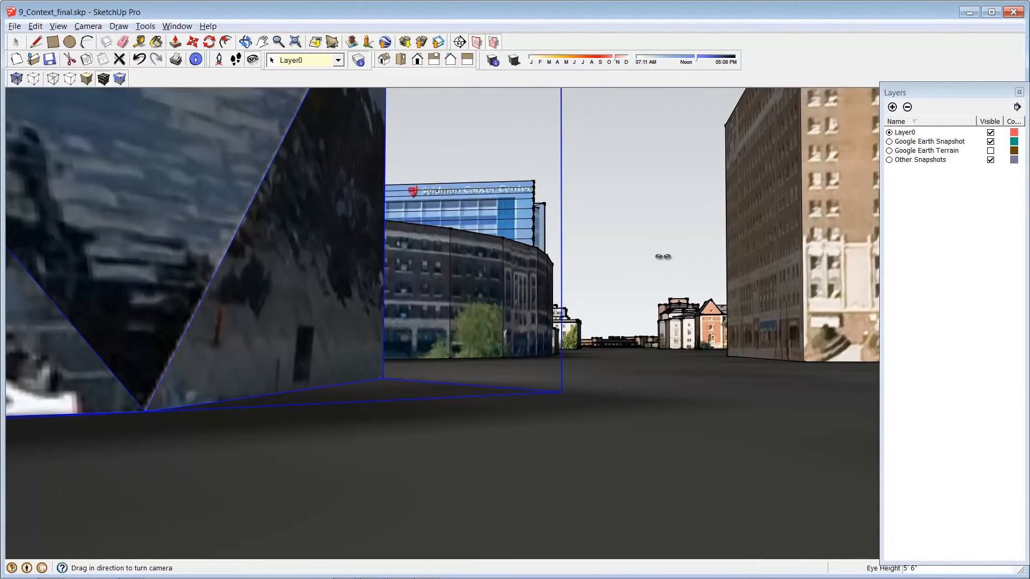
pyautogui.moveTo(663, 256); pyautogui.dragTo(580, 268)
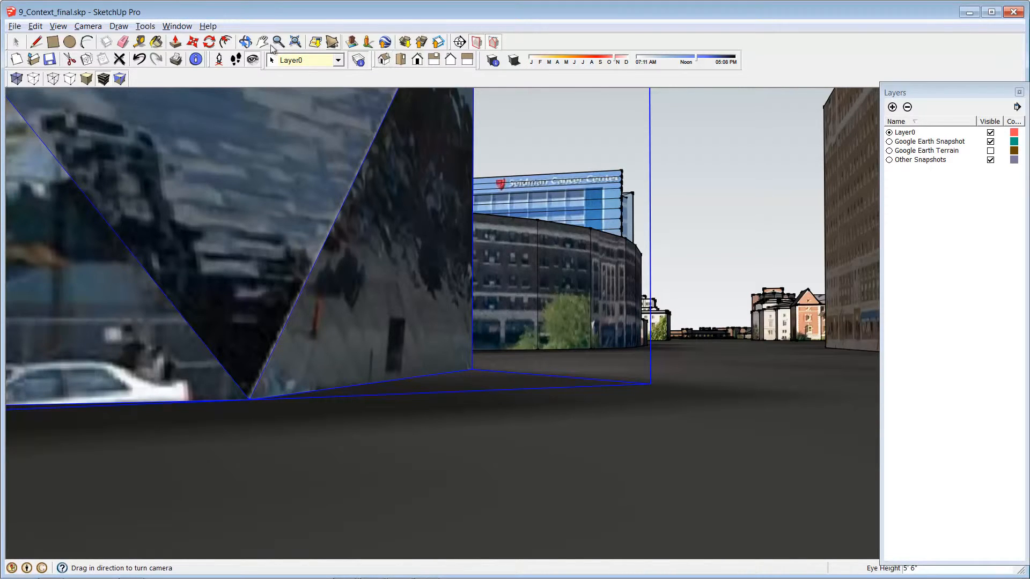
pyautogui.click(17, 43)
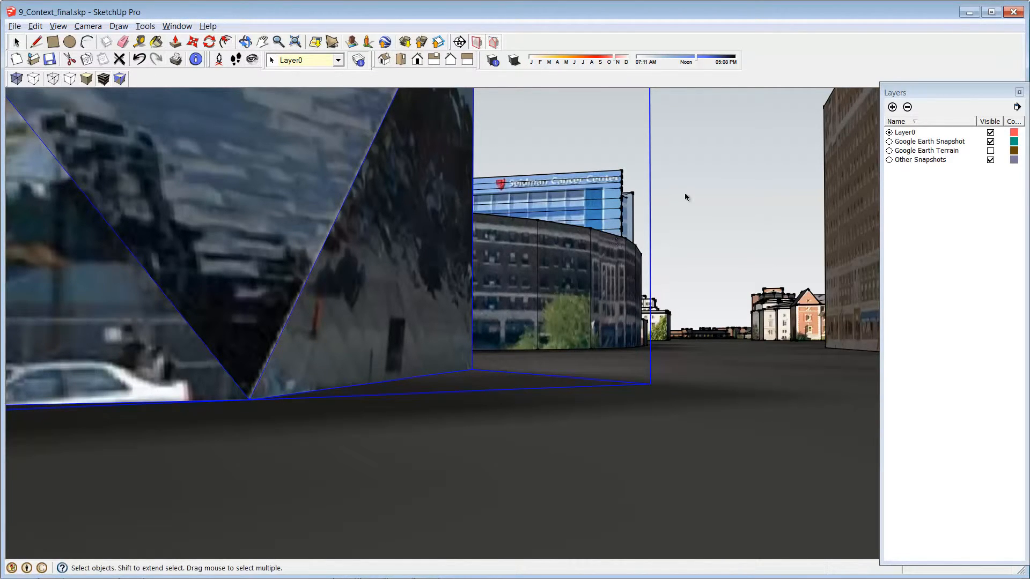
# Examine the completed site context from the air, from the Seidman Cancer Center surroundings to the dense cluster of hospital buildings.
pyautogui.moveTo(687, 192); pyautogui.dragTo(493, 292, button='middle')
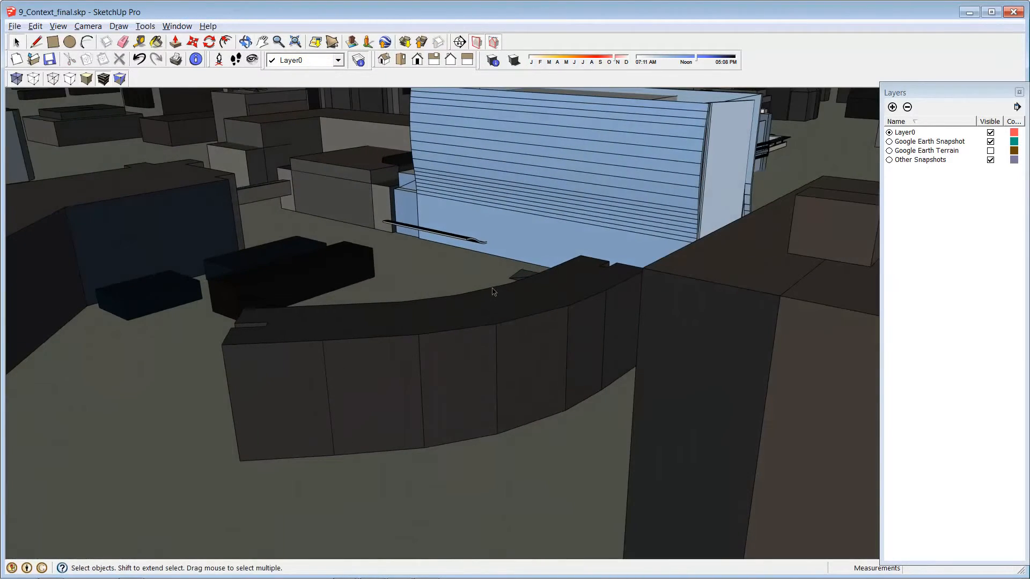
pyautogui.scroll(-4, 490, 367)
pyautogui.moveTo(446, 221); pyautogui.dragTo(472, 261, button='middle')
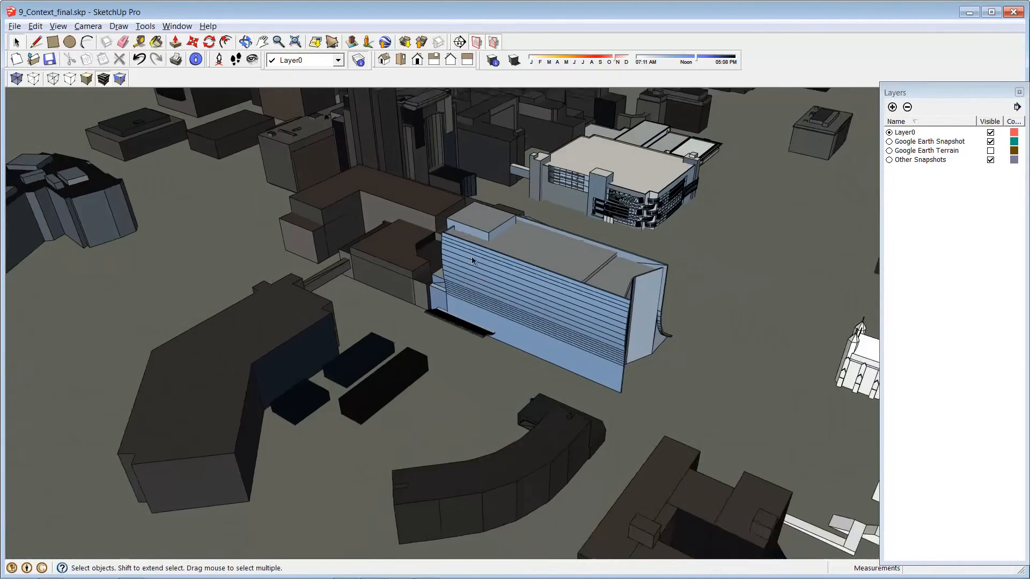
pyautogui.scroll(-3, 485, 246)
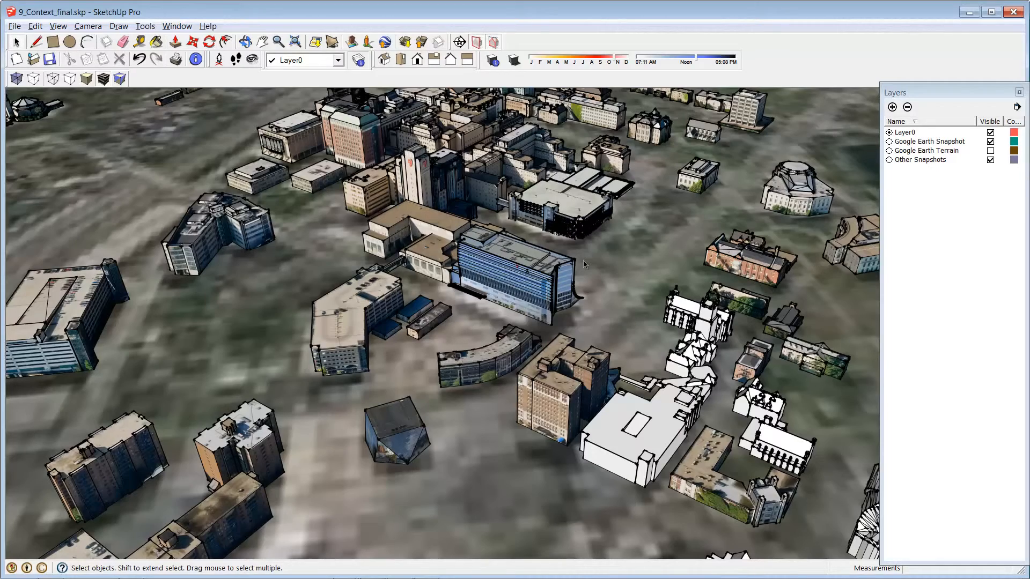
pyautogui.moveTo(401, 175); pyautogui.dragTo(633, 180, button='middle')
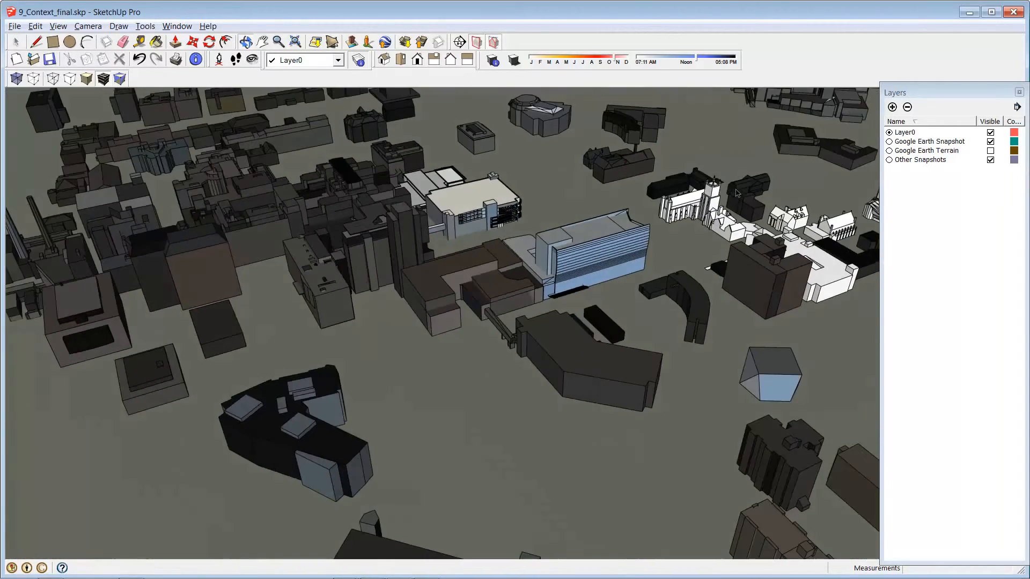
pyautogui.scroll(-3, 537, 182)
pyautogui.moveTo(176, 214); pyautogui.dragTo(299, 335, button='middle')
pyautogui.scroll(3, 270, 399)
pyautogui.scroll(2, 271, 400)
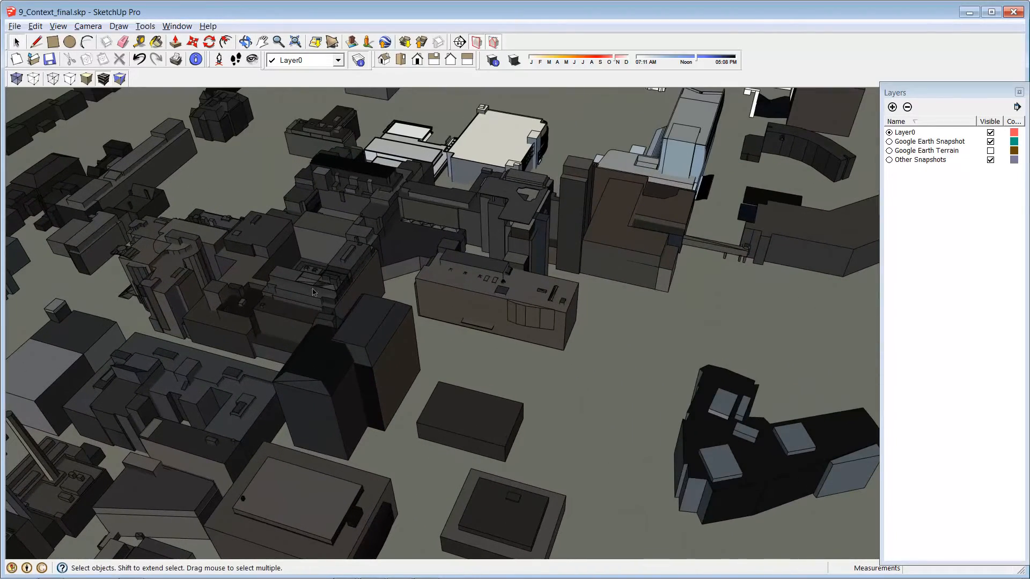